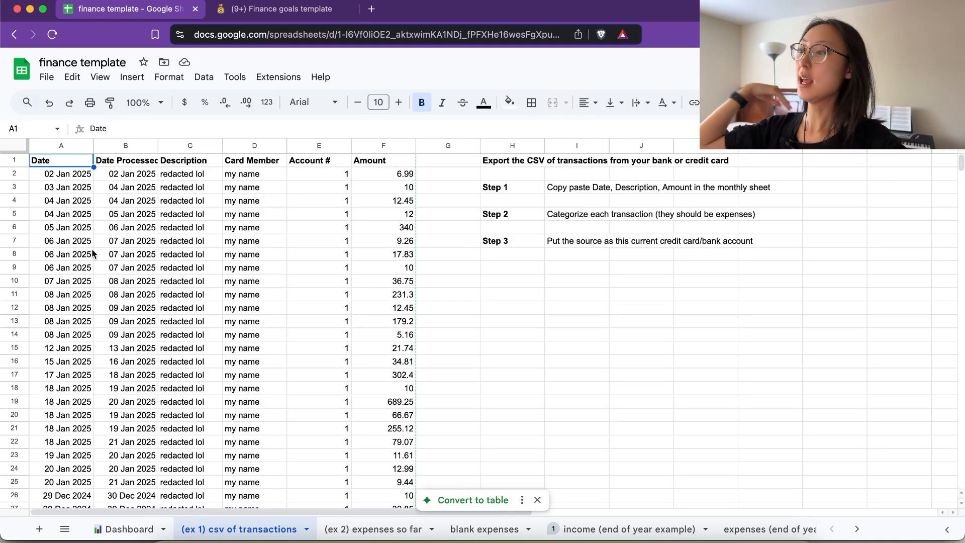
{"action": "scroll", "coordinate": [160, 263], "scroll_direction": "down", "scroll_amount": 5}
{"action": "scroll", "coordinate": [161, 266], "scroll_direction": "up", "scroll_amount": 5}
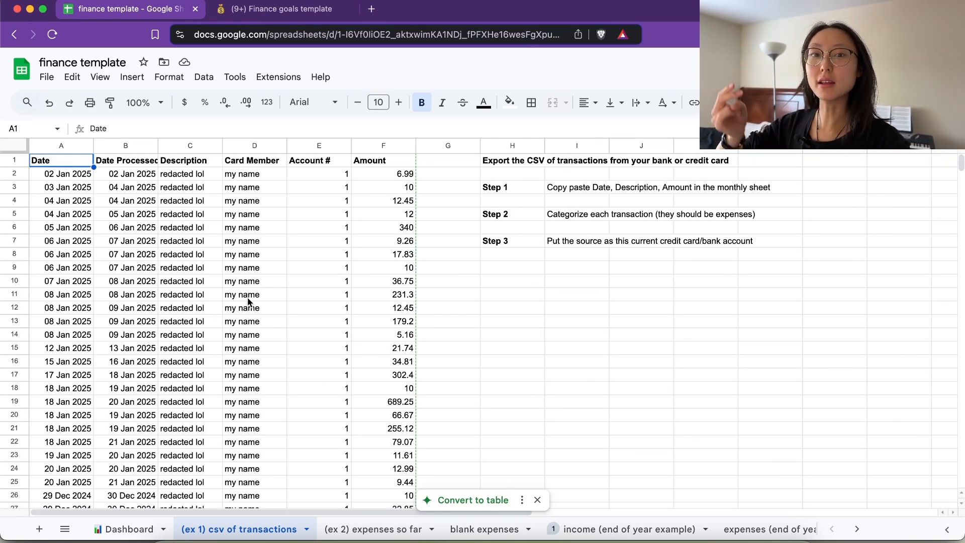
{"action": "left_click", "coordinate": [557, 345]}
{"action": "scroll", "coordinate": [325, 286], "scroll_direction": "down", "scroll_amount": 5}
{"action": "scroll", "coordinate": [325, 287], "scroll_direction": "up", "scroll_amount": 5}
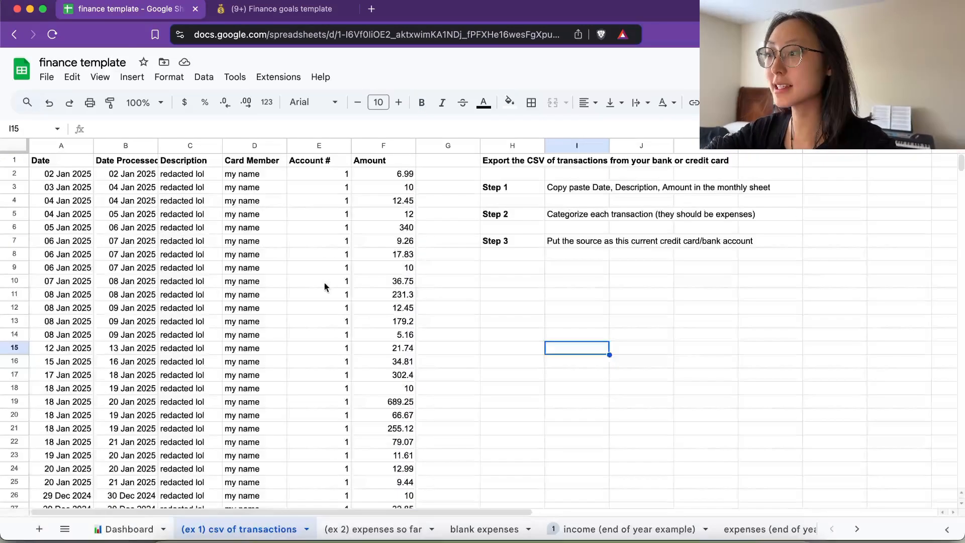
{"action": "left_click", "coordinate": [525, 282]}
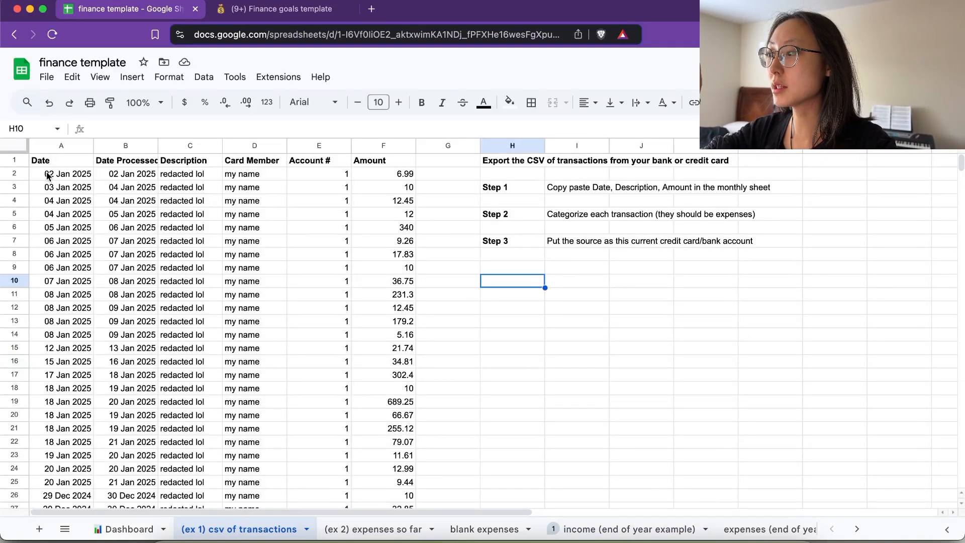
- Highlight the transaction entries to carry over in the CSV sheet: dates A2:A16, descriptions C2:C15 and amounts F3:F17
{"action": "left_click_drag", "start_coordinate": [47, 176], "coordinate": [63, 362]}
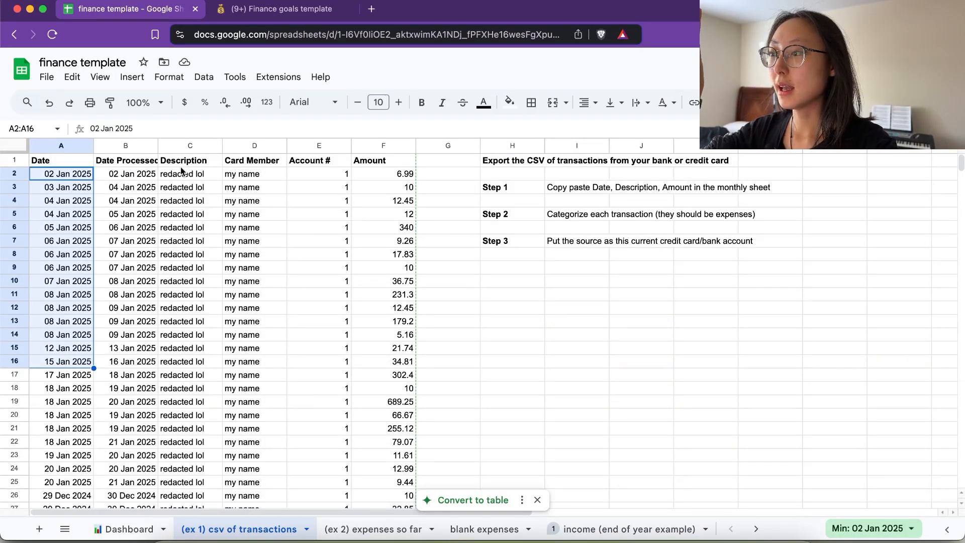
{"action": "left_click_drag", "start_coordinate": [180, 174], "coordinate": [184, 342]}
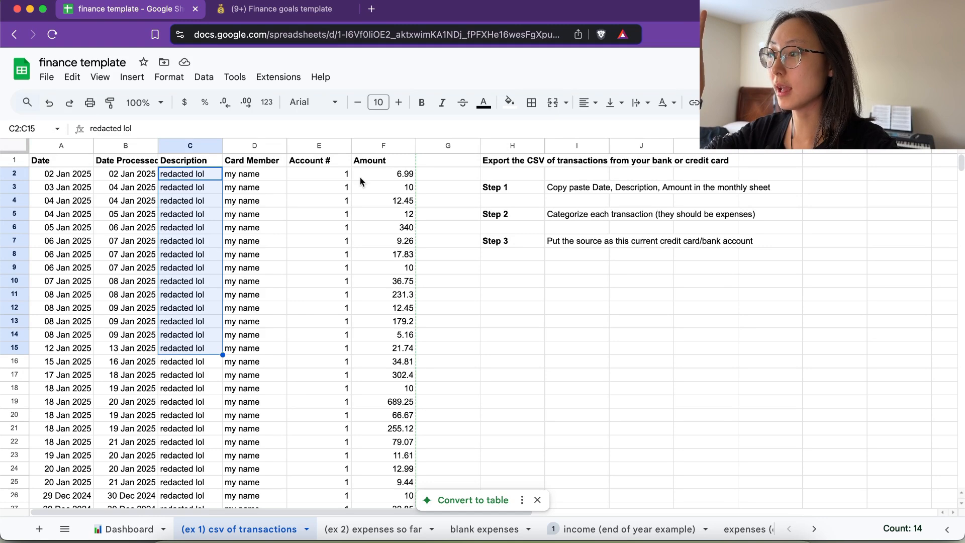
{"action": "left_click_drag", "start_coordinate": [387, 188], "coordinate": [388, 375]}
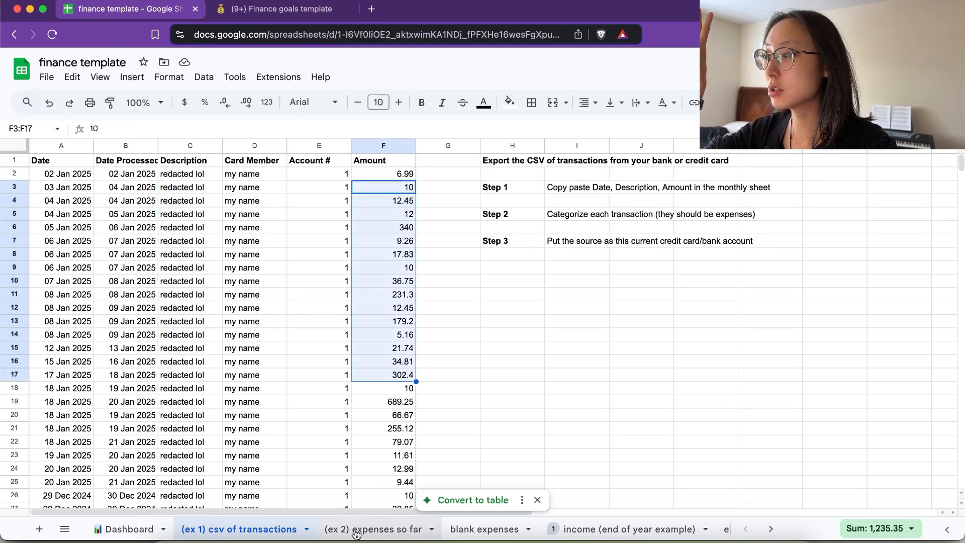
- Look through the example expenses sheet and the blank expenses sheet, and highlight A1:F22 in the CSV transactions sheet for comparison
{"action": "left_click", "coordinate": [356, 532]}
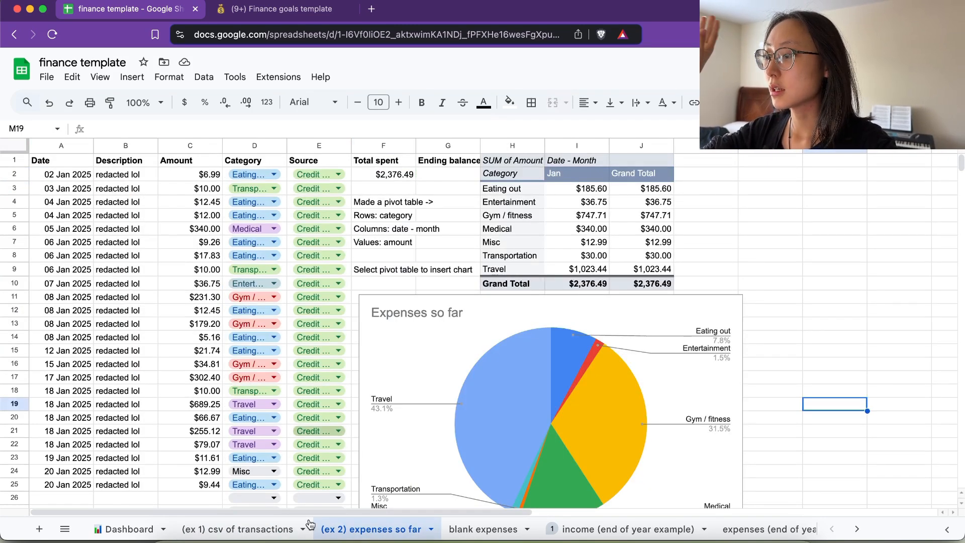
{"action": "left_click", "coordinate": [456, 528]}
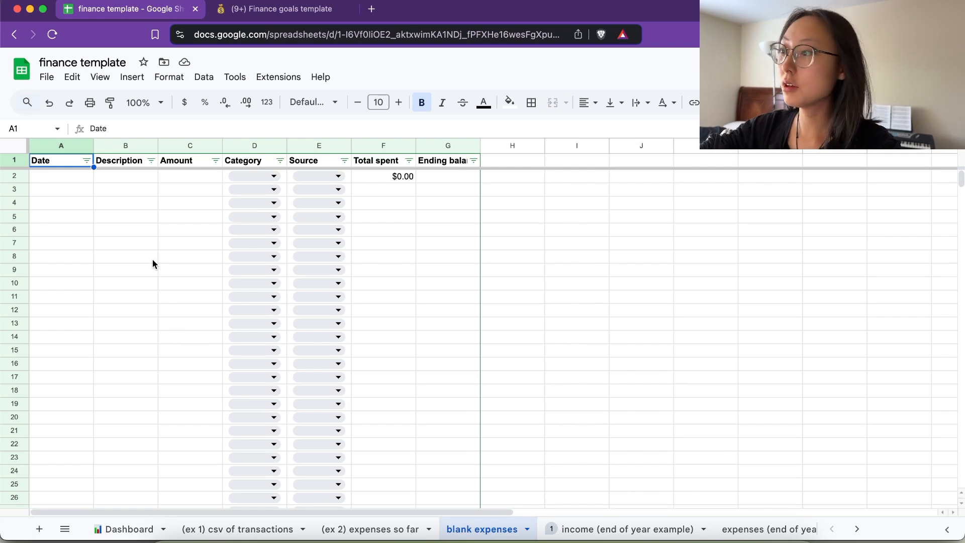
{"action": "left_click", "coordinate": [243, 529]}
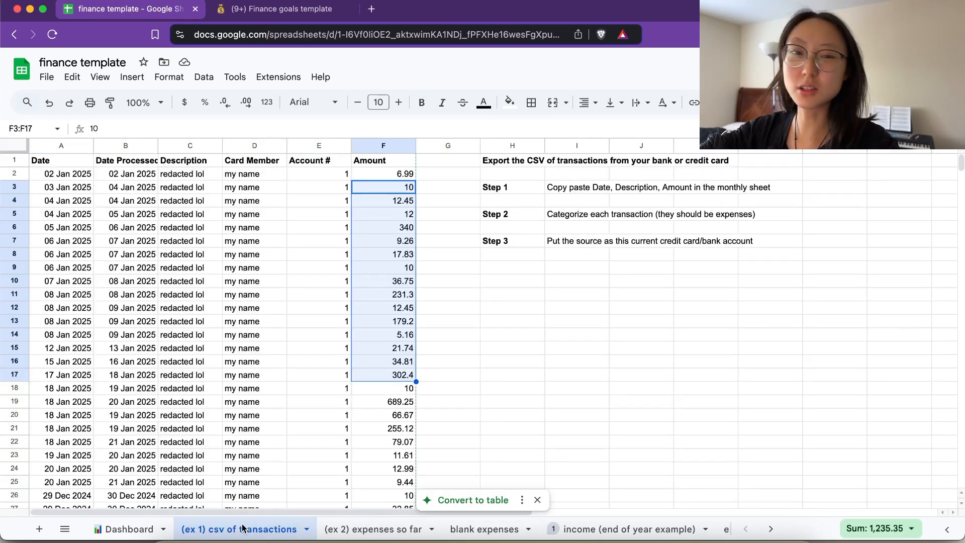
{"action": "left_click_drag", "start_coordinate": [46, 160], "coordinate": [360, 435]}
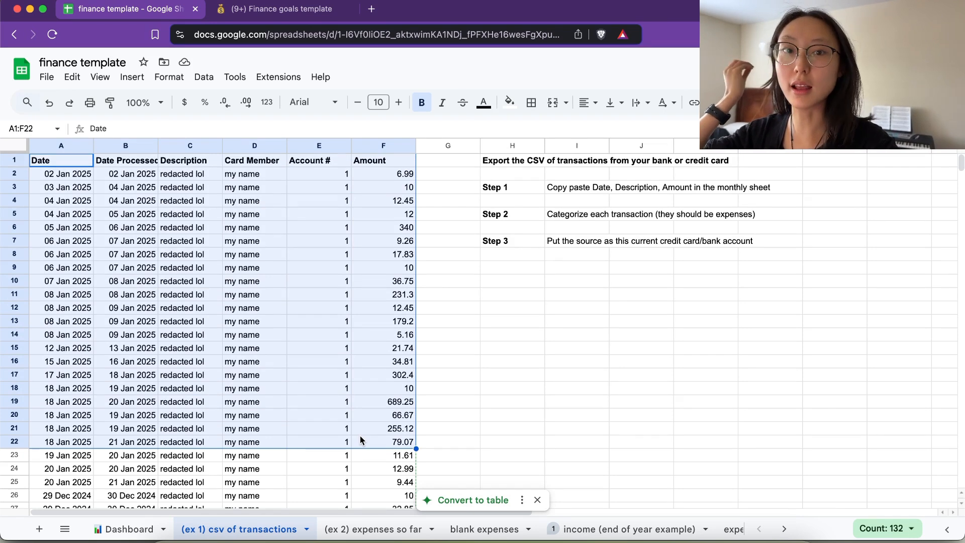
{"action": "left_click", "coordinate": [467, 352]}
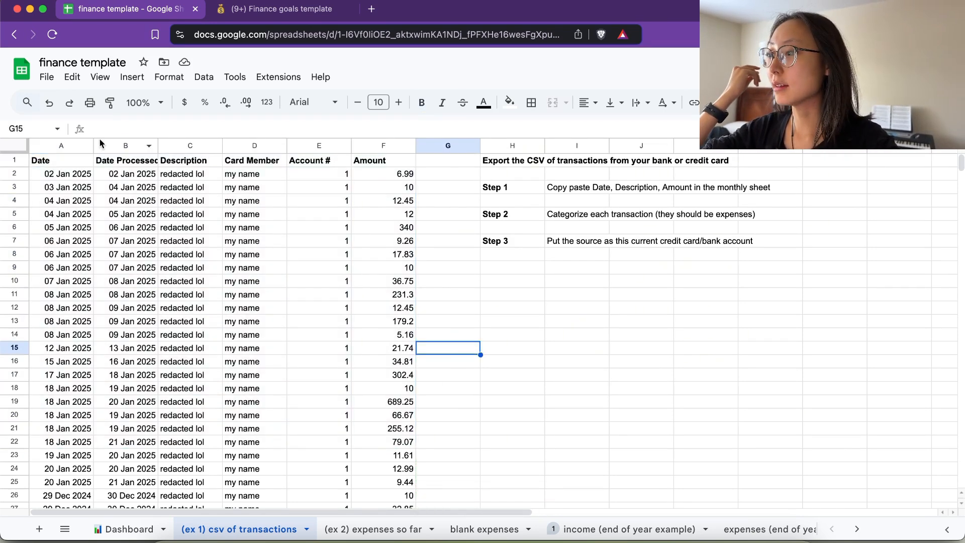
- Try to copy the Date, Description and Amount columns from the CSV transactions sheet into the blank expenses sheet starting at A2
{"action": "left_click", "coordinate": [64, 146]}
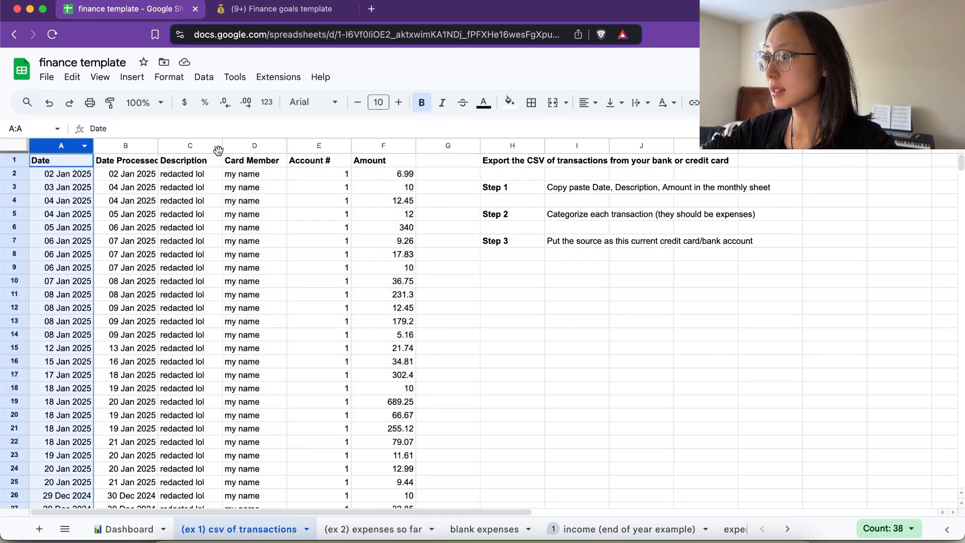
{"action": "left_click", "coordinate": [194, 145], "text": "super"}
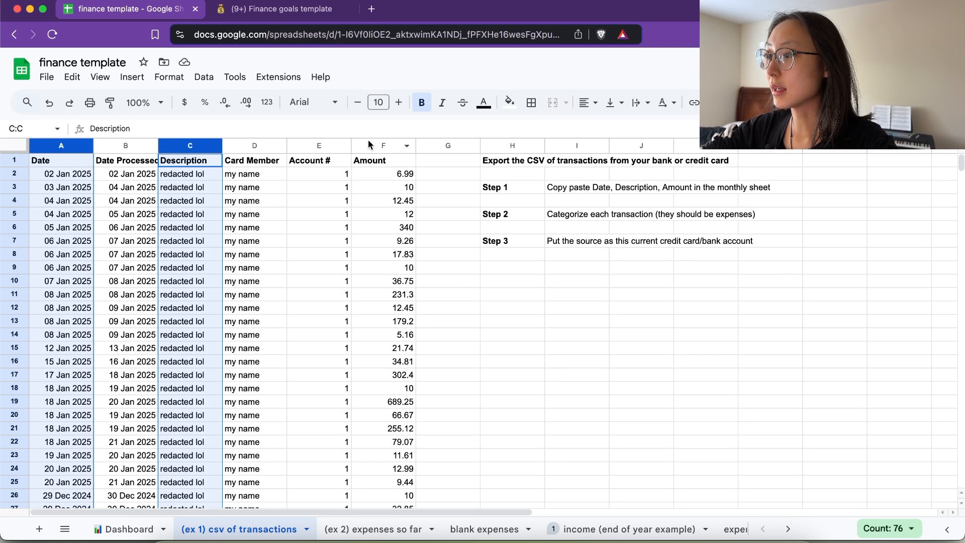
{"action": "left_click", "coordinate": [383, 146], "text": "super"}
{"action": "left_click", "coordinate": [65, 160], "text": "super"}
{"action": "left_click", "coordinate": [206, 162], "text": "super"}
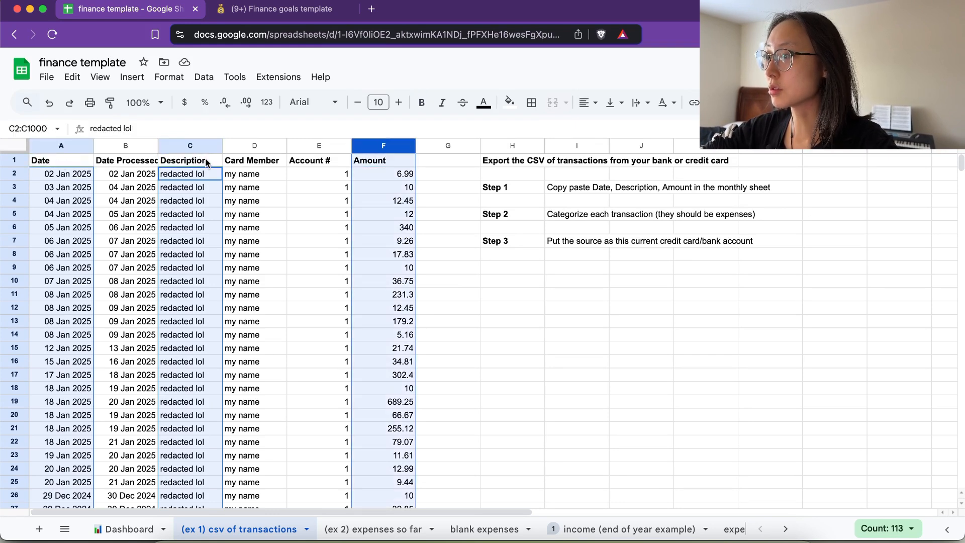
{"action": "left_click", "coordinate": [386, 161], "text": "super"}
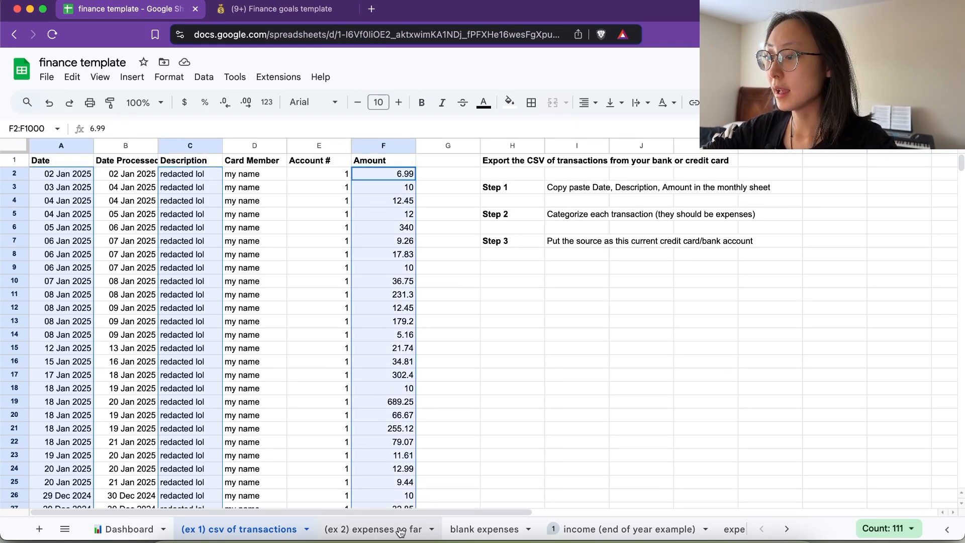
{"action": "left_click", "coordinate": [484, 529]}
{"action": "left_click", "coordinate": [55, 178]}
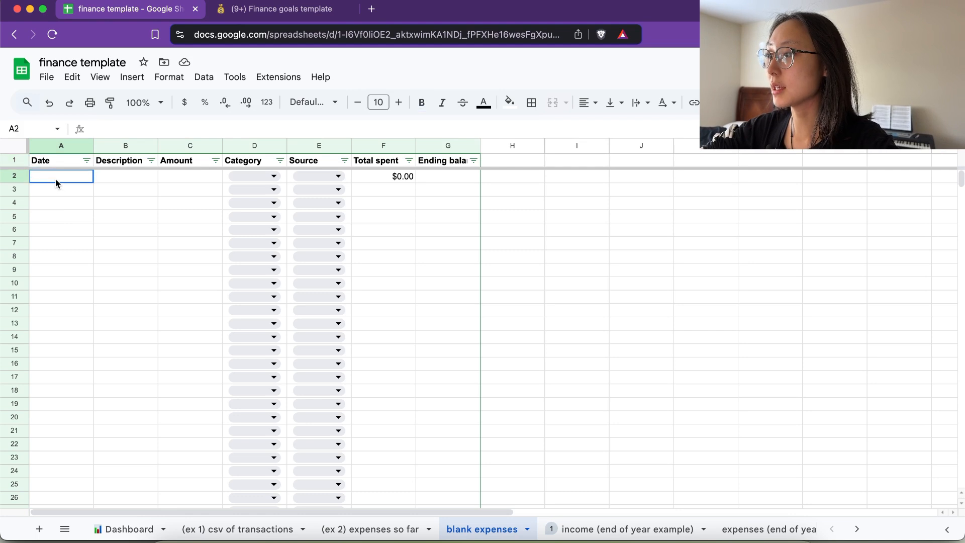
{"action": "key", "text": "super+v"}
{"action": "key", "text": "super+z"}
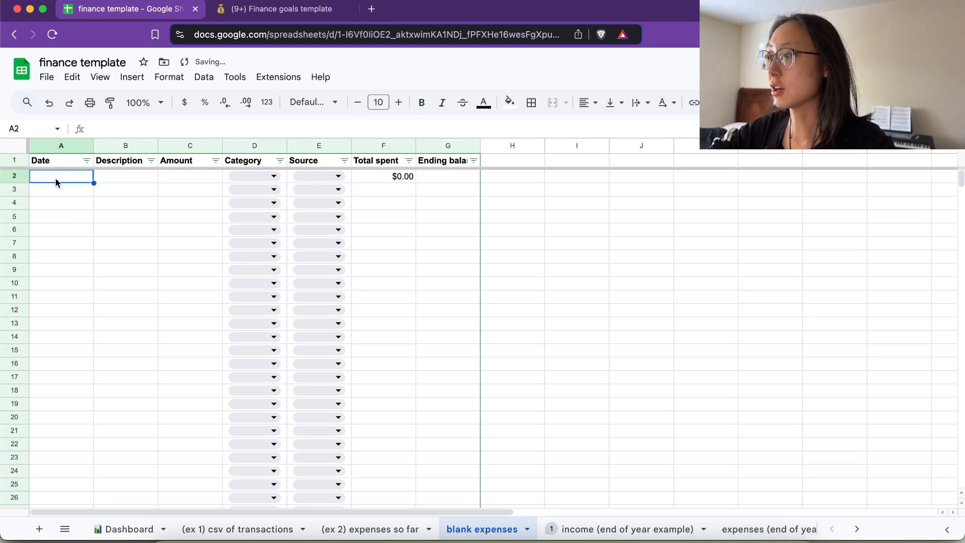
- View the available Category and Source choices for row 2 of the blank expenses sheet, leaving both cells empty
{"action": "left_click", "coordinate": [261, 177]}
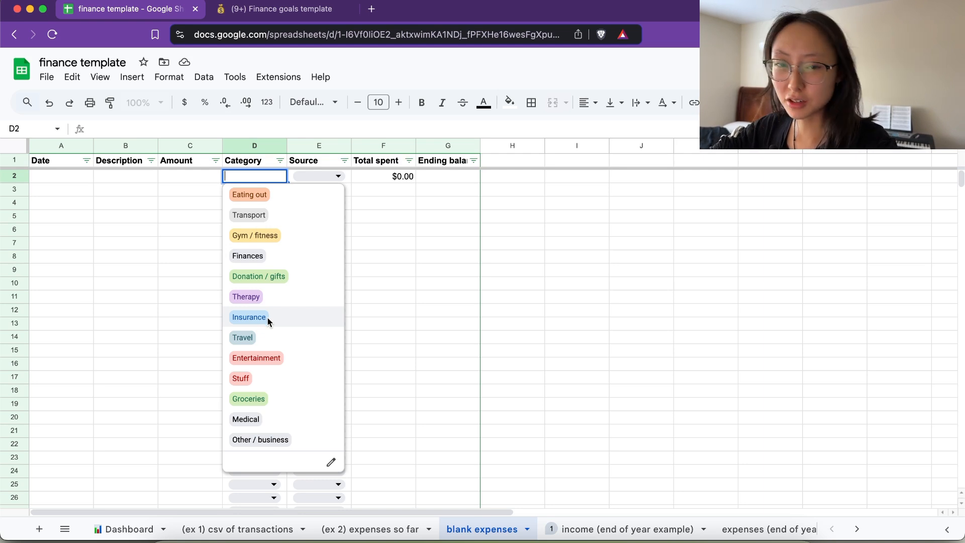
{"action": "left_click", "coordinate": [180, 272]}
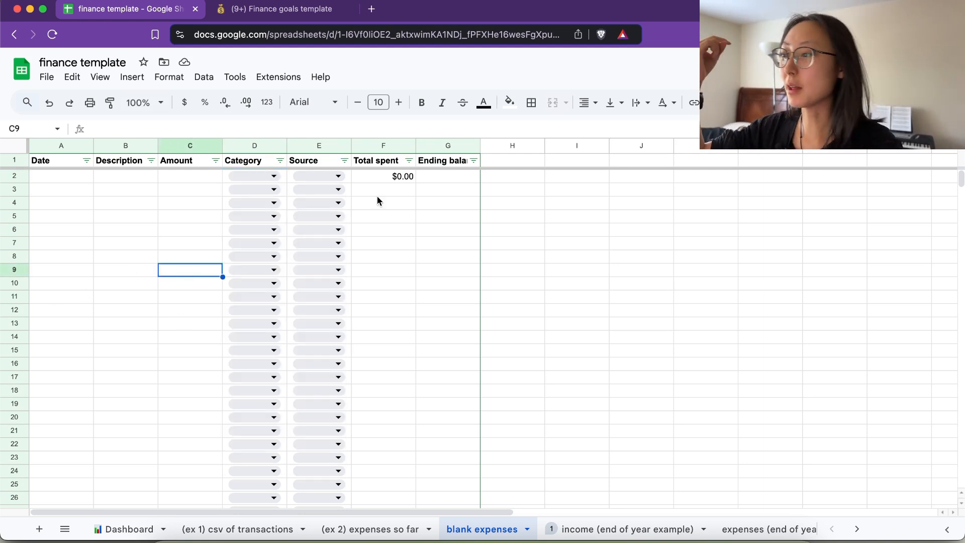
{"action": "left_click", "coordinate": [337, 177]}
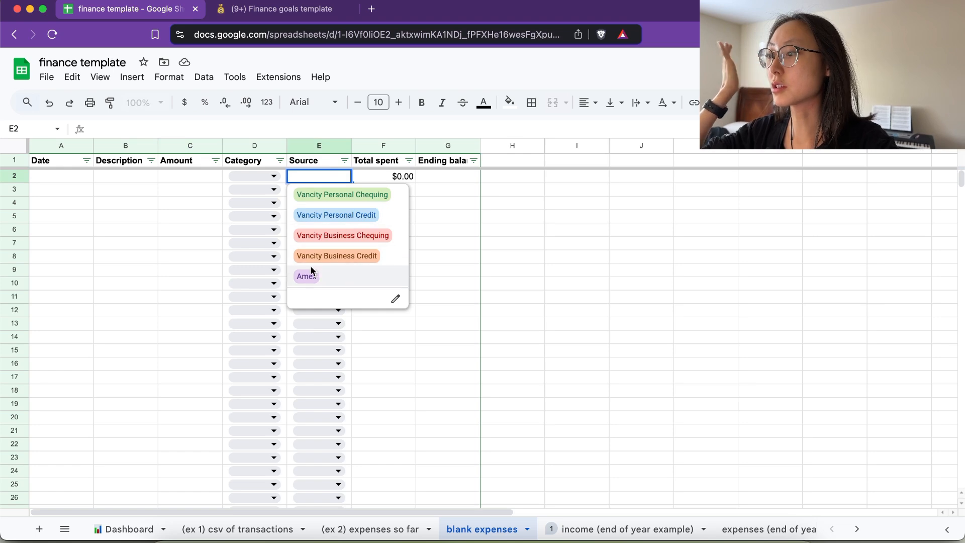
{"action": "left_click", "coordinate": [170, 259]}
- Inspect the Total spent formula in F2 of the example expenses sheet
{"action": "left_click", "coordinate": [378, 529]}
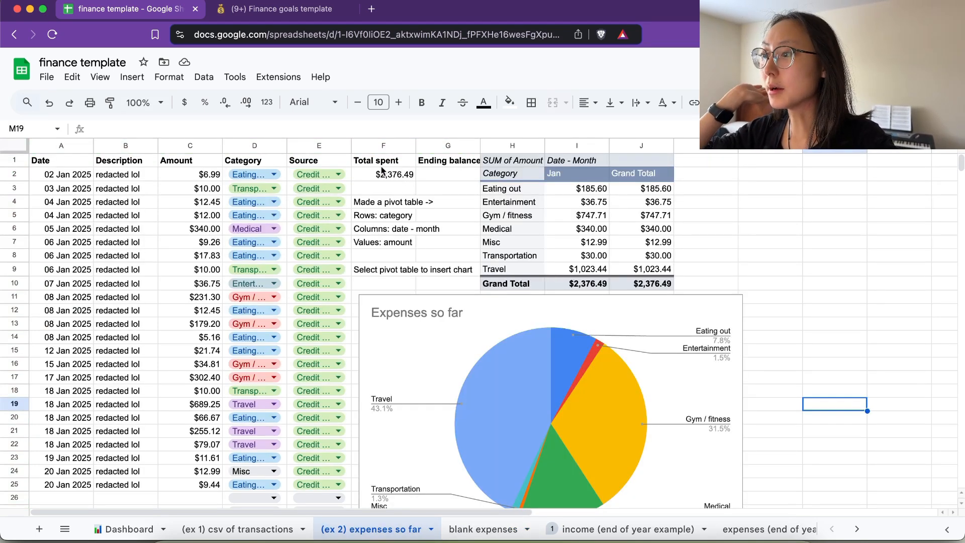
{"action": "left_click", "coordinate": [400, 175]}
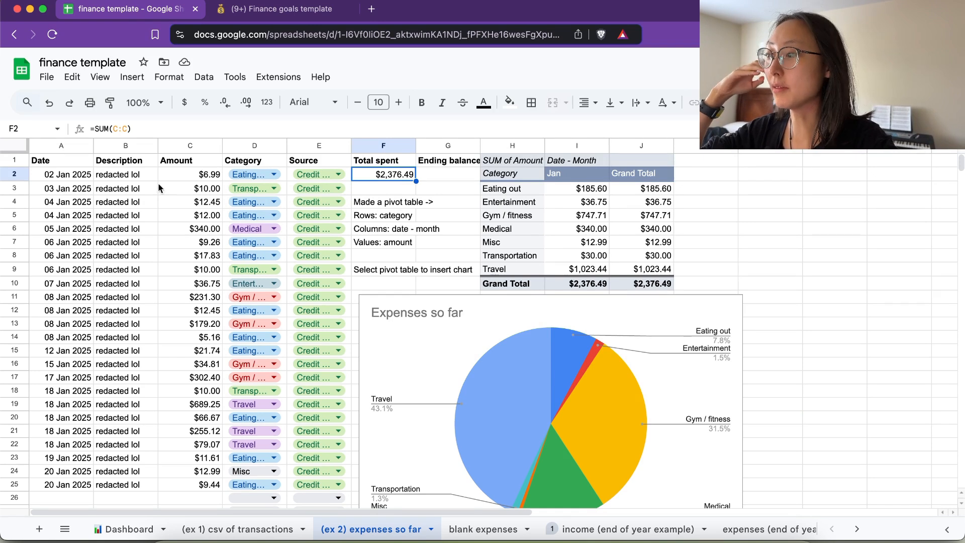
- Select the expense table A1:E25, including its headers, and locate the option for inserting a pivot table
{"action": "left_click_drag", "start_coordinate": [64, 174], "coordinate": [163, 416]}
{"action": "left_click", "coordinate": [177, 296]}
{"action": "left_click_drag", "start_coordinate": [45, 166], "coordinate": [322, 485]}
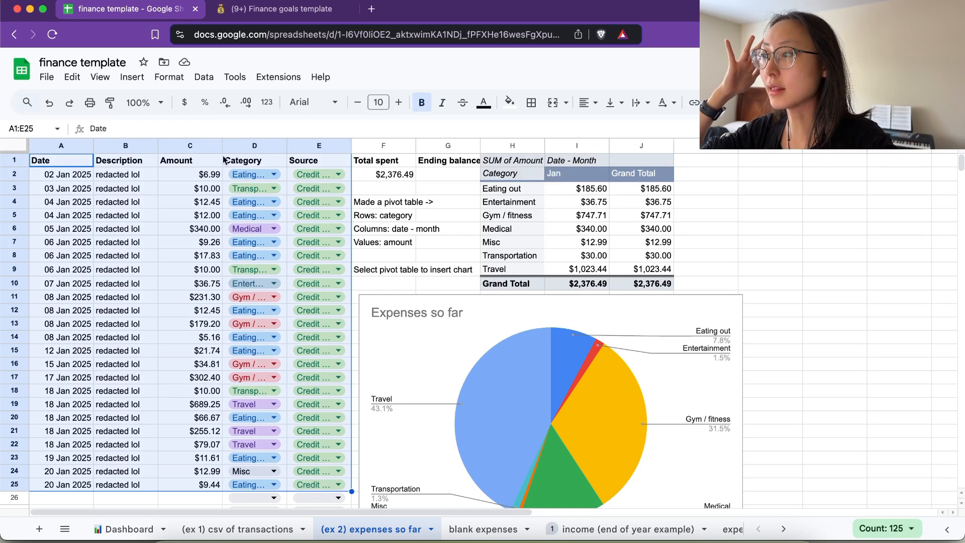
{"action": "left_click", "coordinate": [132, 77]}
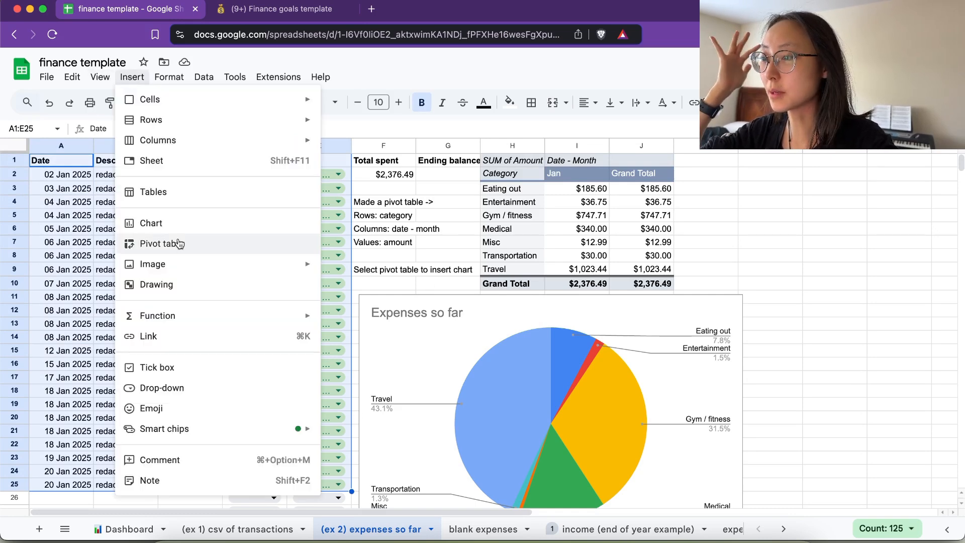
- Open the existing category pivot table for editing and review its row, column and value settings
{"action": "left_click", "coordinate": [485, 230]}
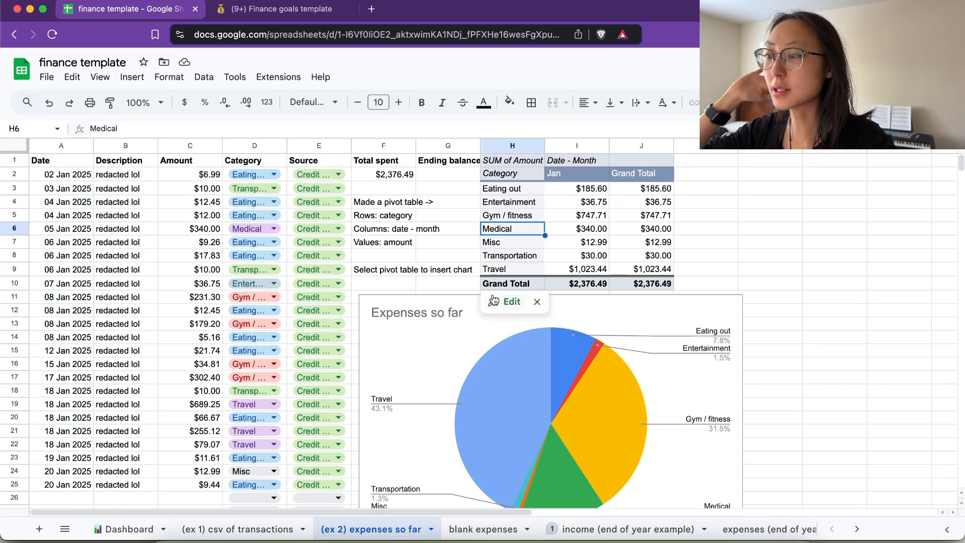
{"action": "left_click", "coordinate": [509, 301]}
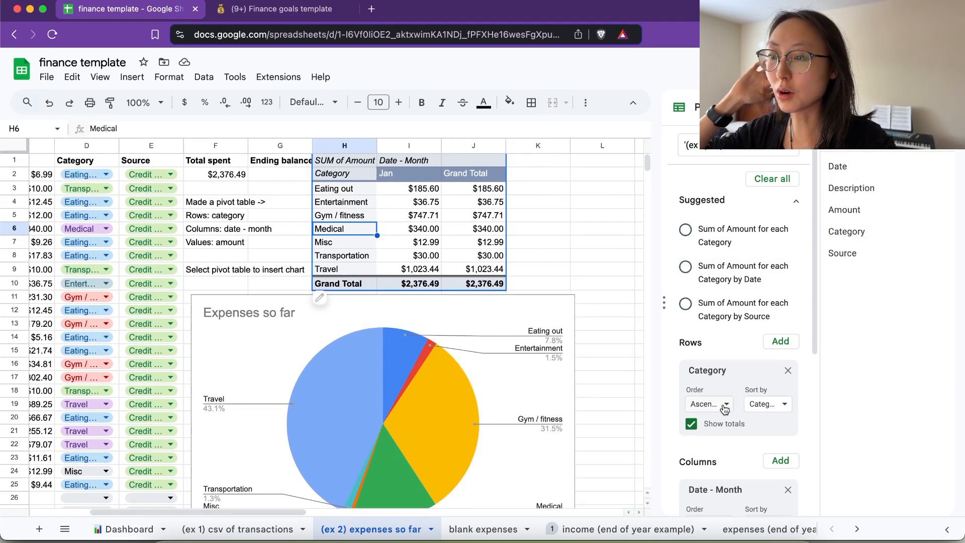
{"action": "scroll", "coordinate": [725, 410], "scroll_direction": "down", "scroll_amount": 5}
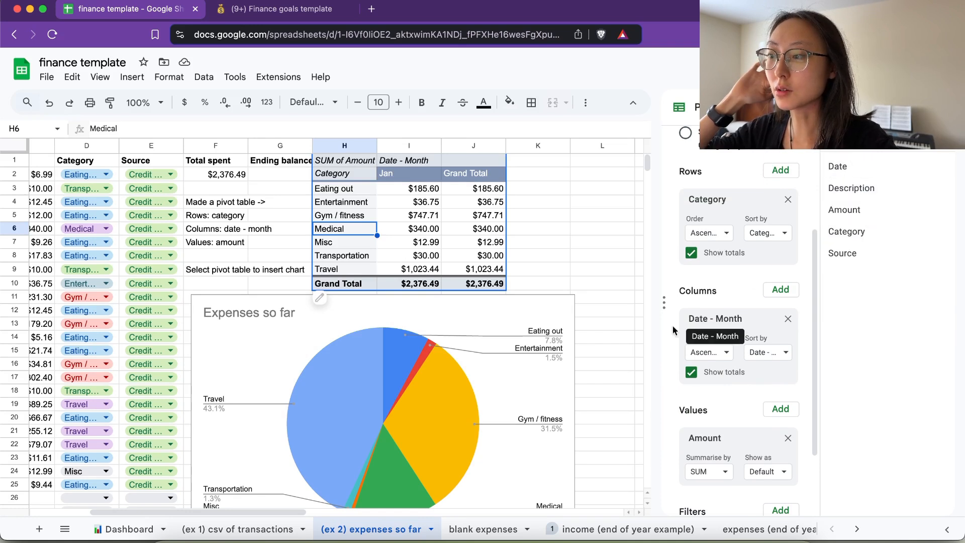
- View the date grouping options for the pivot table's Jan column header and leave the grouping by Month
{"action": "right_click", "coordinate": [333, 201]}
{"action": "left_click", "coordinate": [394, 175]}
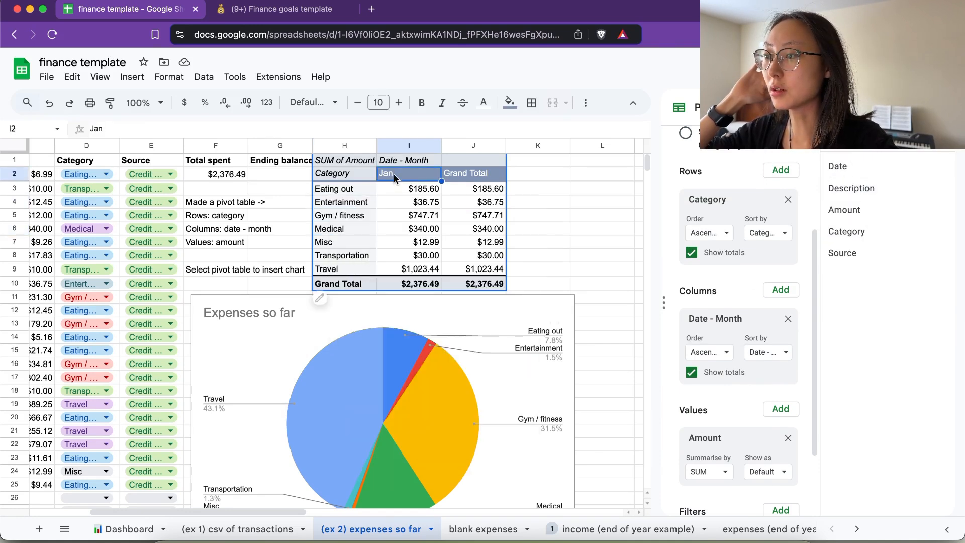
{"action": "right_click", "coordinate": [394, 174]}
{"action": "mouse_move", "coordinate": [490, 358]}
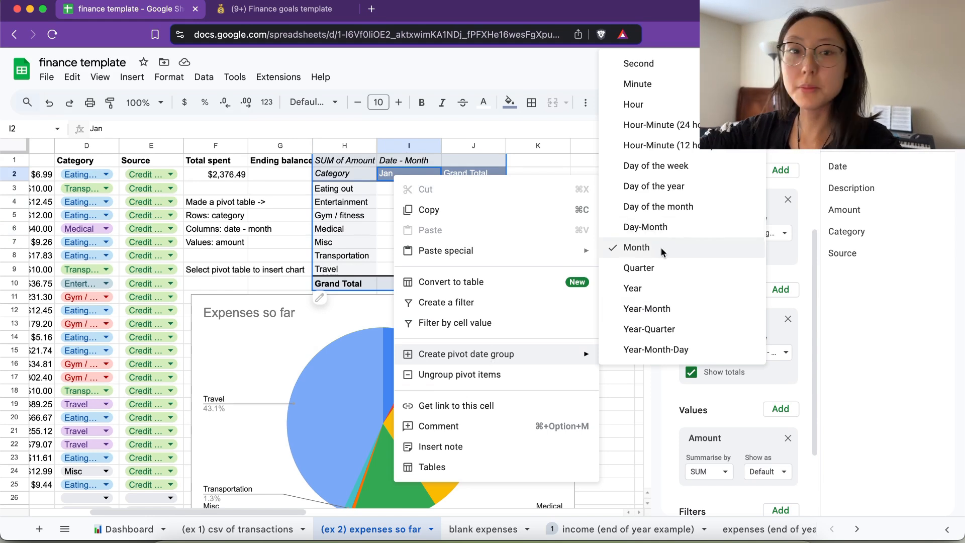
{"action": "left_click", "coordinate": [342, 254]}
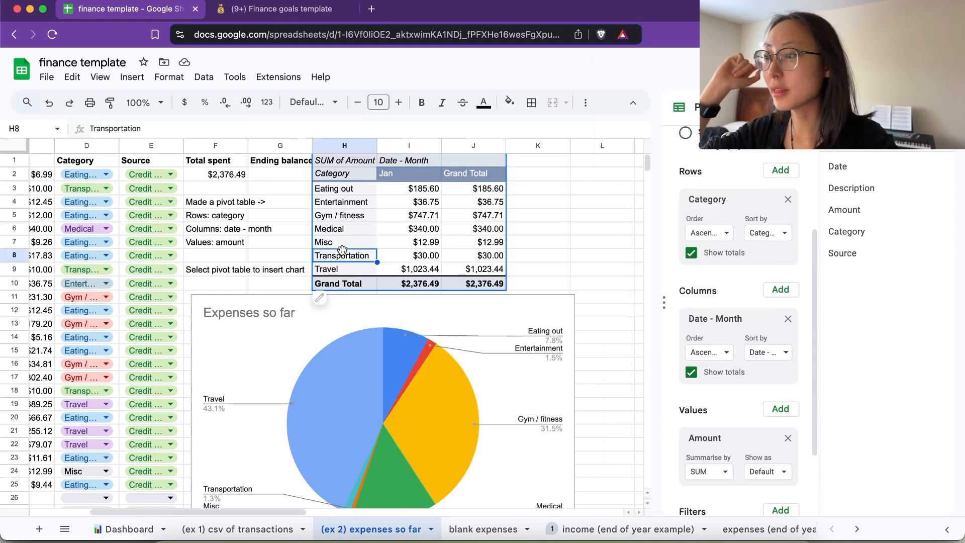
- Review the pivot table's Amount summary setting and the list of values in its Date filter
{"action": "left_click", "coordinate": [430, 203]}
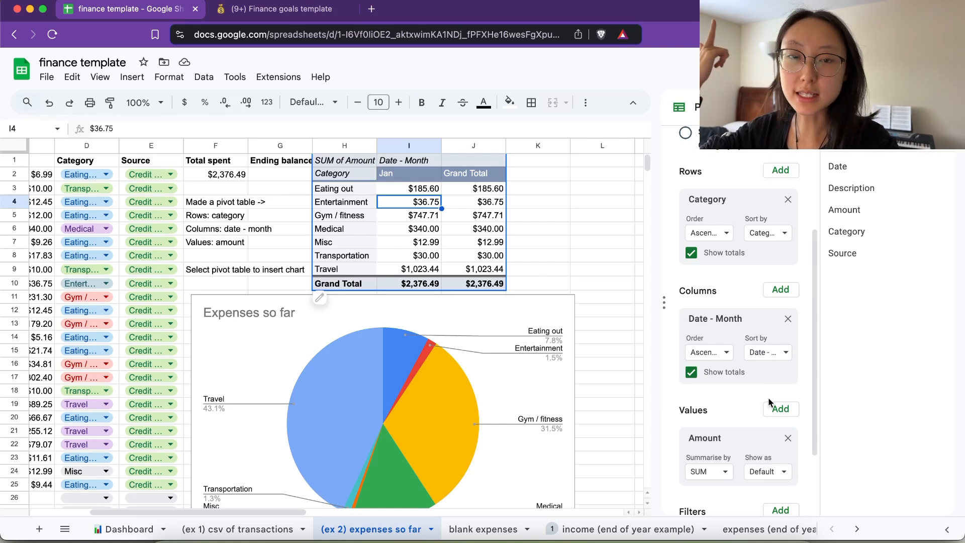
{"action": "scroll", "coordinate": [770, 402], "scroll_direction": "down", "scroll_amount": 3}
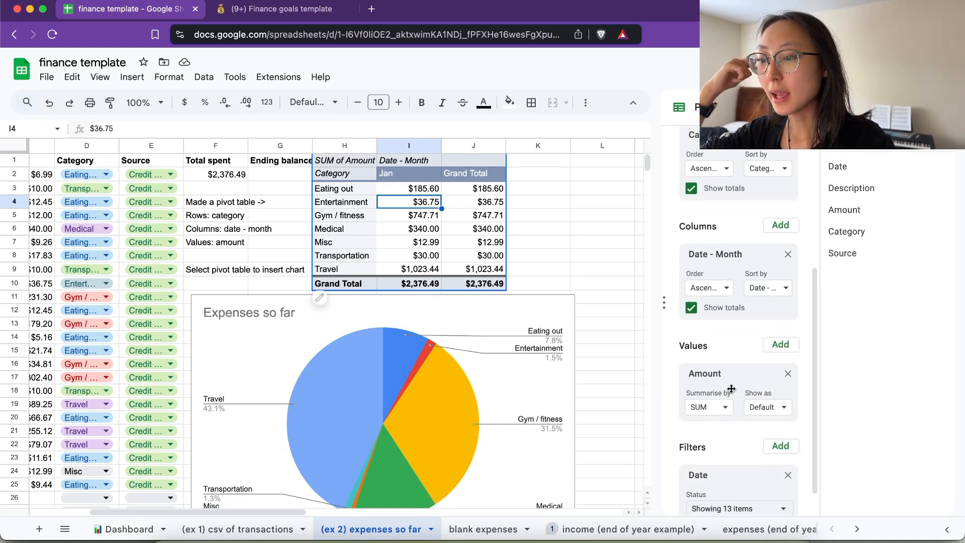
{"action": "scroll", "coordinate": [731, 389], "scroll_direction": "down", "scroll_amount": 2}
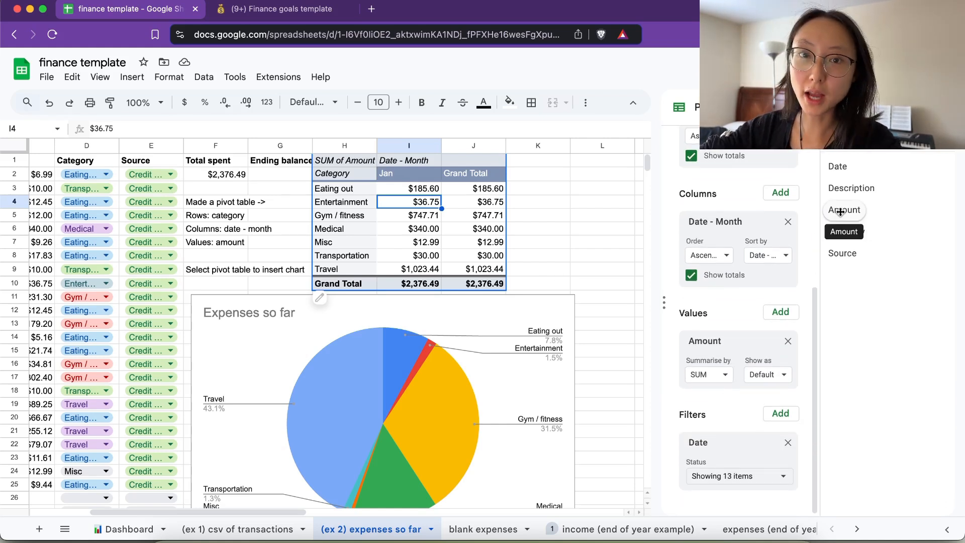
{"action": "left_click", "coordinate": [743, 478]}
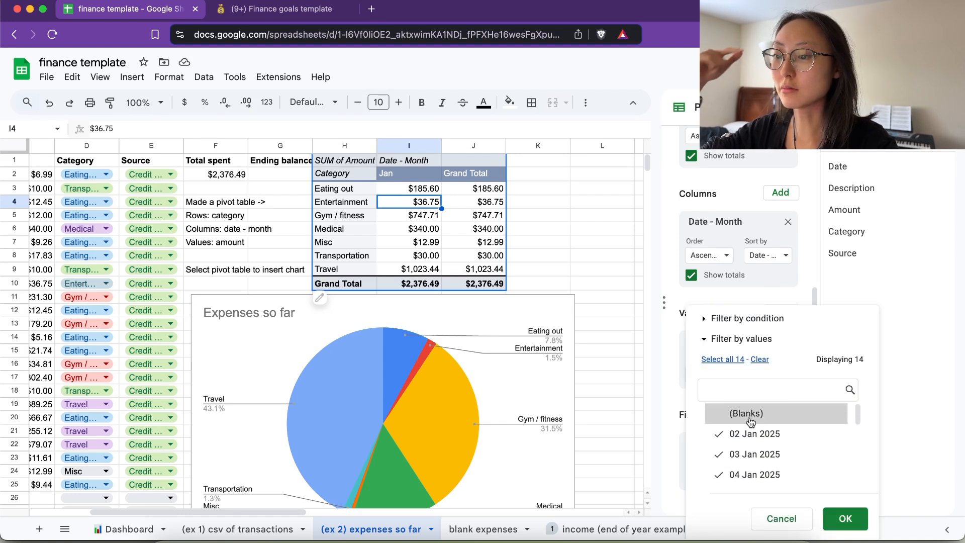
{"action": "left_click", "coordinate": [758, 297]}
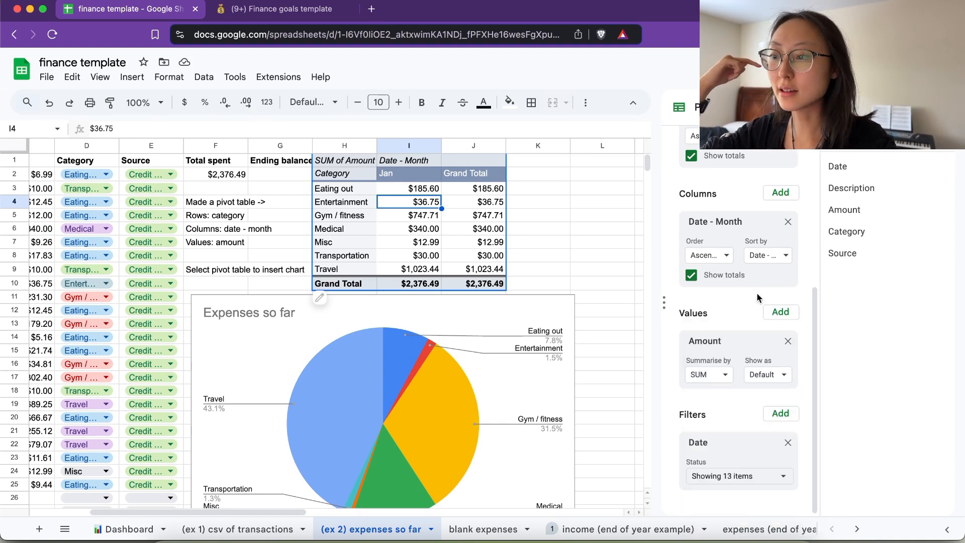
- Insert a chart from the pivot table's category and Jan range H2:I9, and remove the new column chart again
{"action": "left_click", "coordinate": [418, 229]}
{"action": "left_click_drag", "start_coordinate": [332, 175], "coordinate": [423, 269]}
{"action": "left_click", "coordinate": [131, 77]}
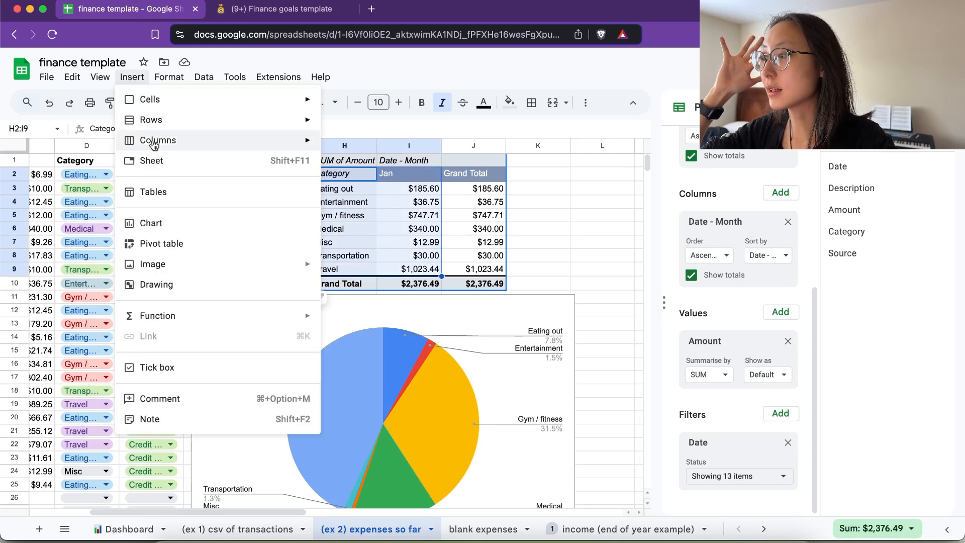
{"action": "left_click", "coordinate": [183, 225]}
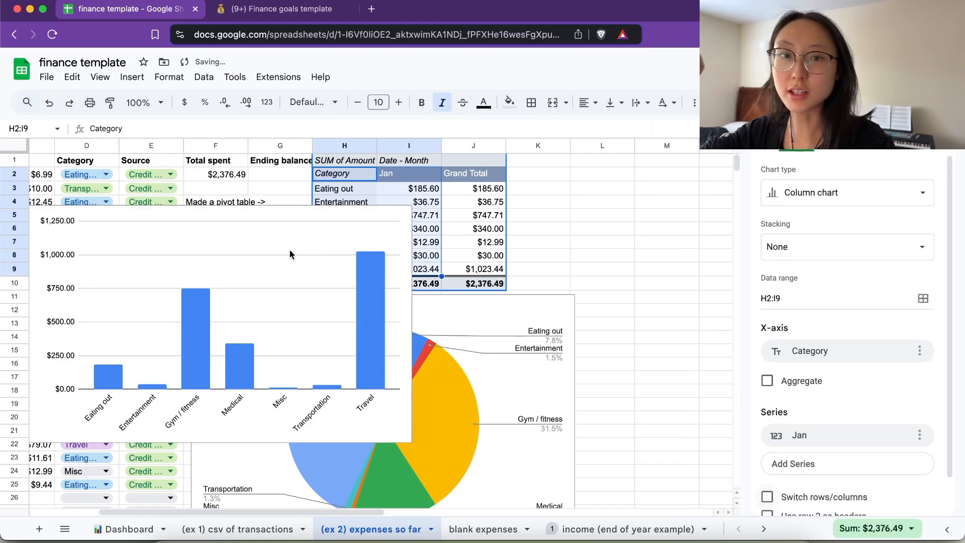
{"action": "left_click", "coordinate": [327, 224]}
{"action": "key", "text": "Delete"}
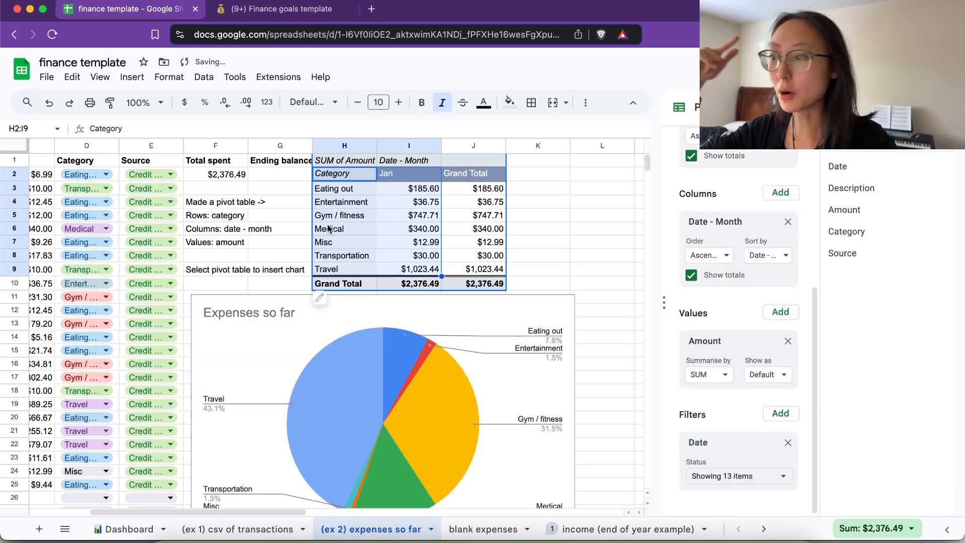
- Examine the Expenses so far pie chart together with the category pivot table it is based on
{"action": "left_click", "coordinate": [428, 310]}
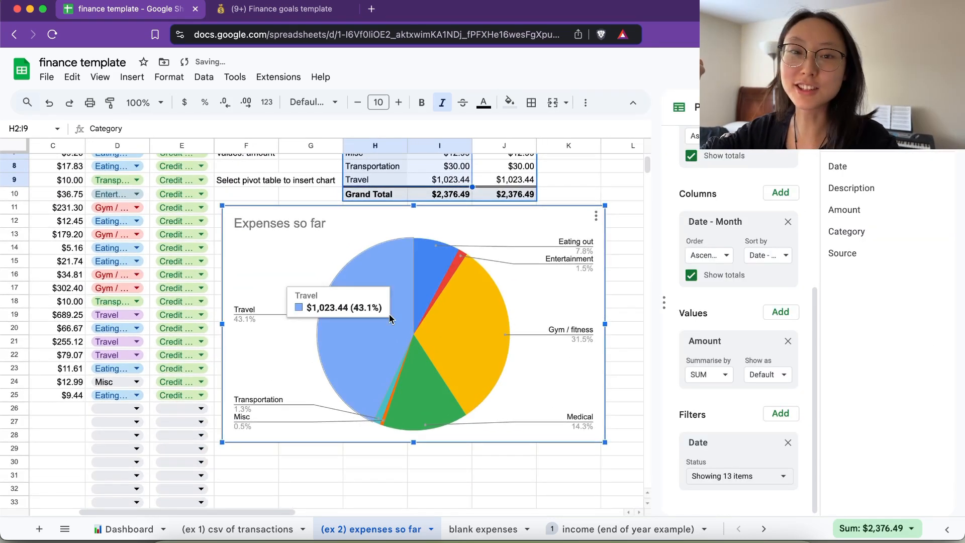
{"action": "scroll", "coordinate": [352, 327], "scroll_direction": "up", "scroll_amount": 3}
{"action": "scroll", "coordinate": [314, 337], "scroll_direction": "down", "scroll_amount": 4}
{"action": "scroll", "coordinate": [314, 337], "scroll_direction": "right", "scroll_amount": 2}
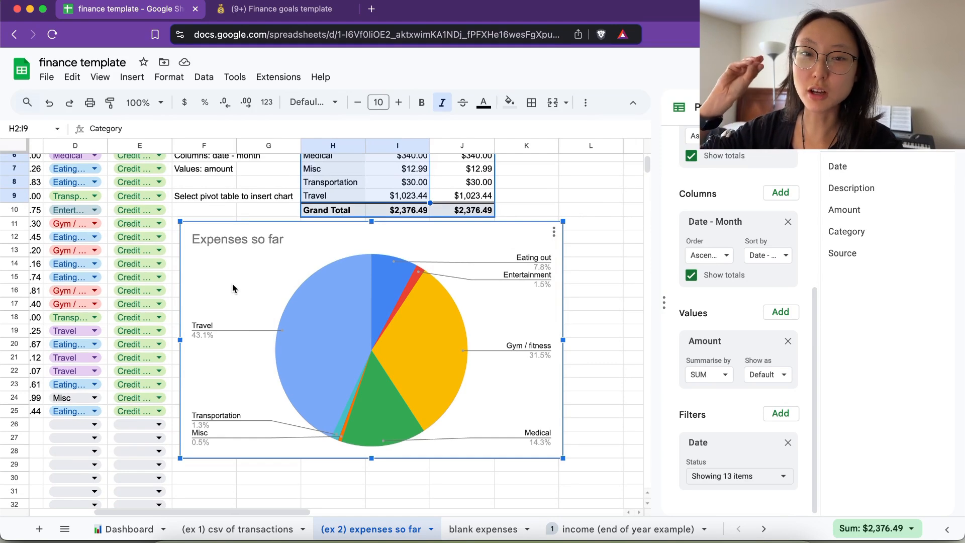
{"action": "scroll", "coordinate": [233, 288], "scroll_direction": "up", "scroll_amount": 3}
{"action": "scroll", "coordinate": [232, 288], "scroll_direction": "left", "scroll_amount": 2}
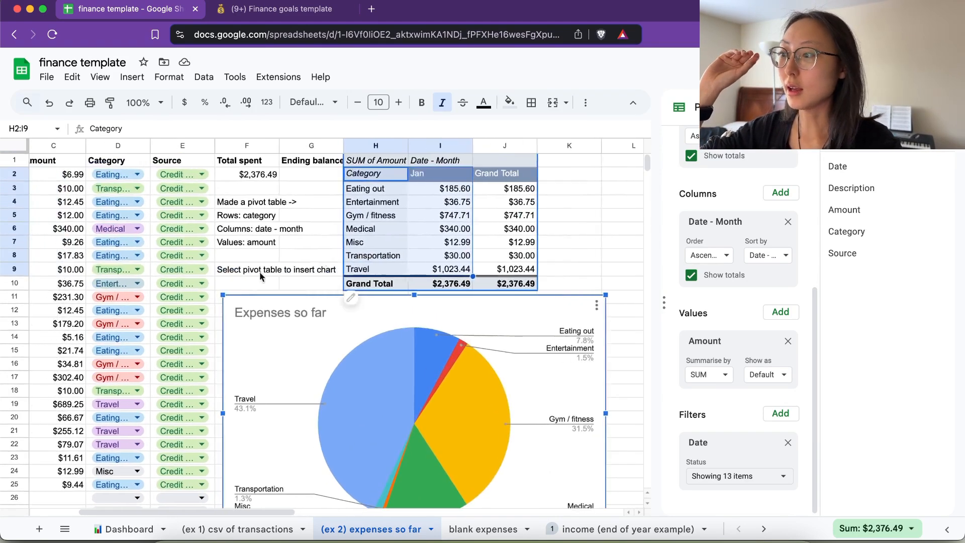
{"action": "left_click", "coordinate": [398, 233]}
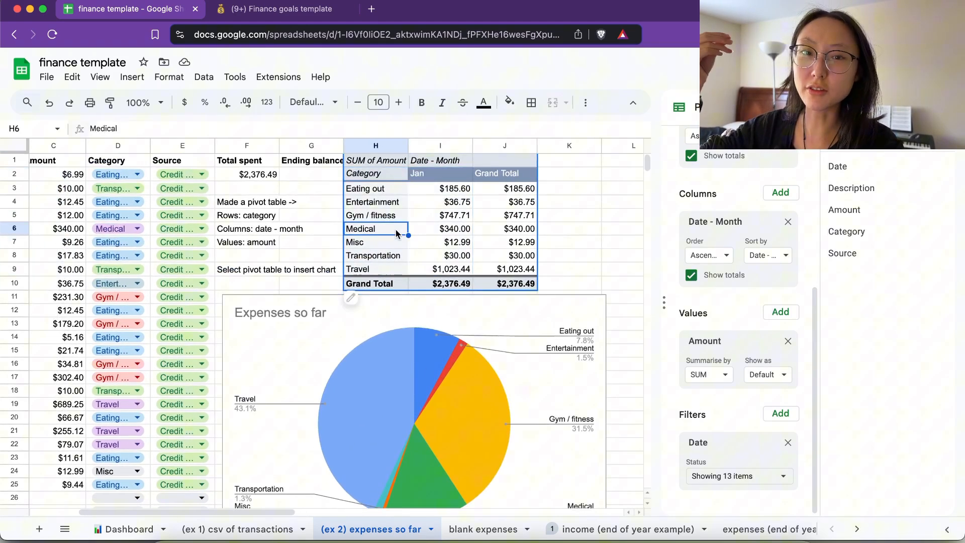
{"action": "scroll", "coordinate": [301, 367], "scroll_direction": "down", "scroll_amount": 1}
{"action": "scroll", "coordinate": [302, 366], "scroll_direction": "right", "scroll_amount": 1}
{"action": "left_click", "coordinate": [288, 367]}
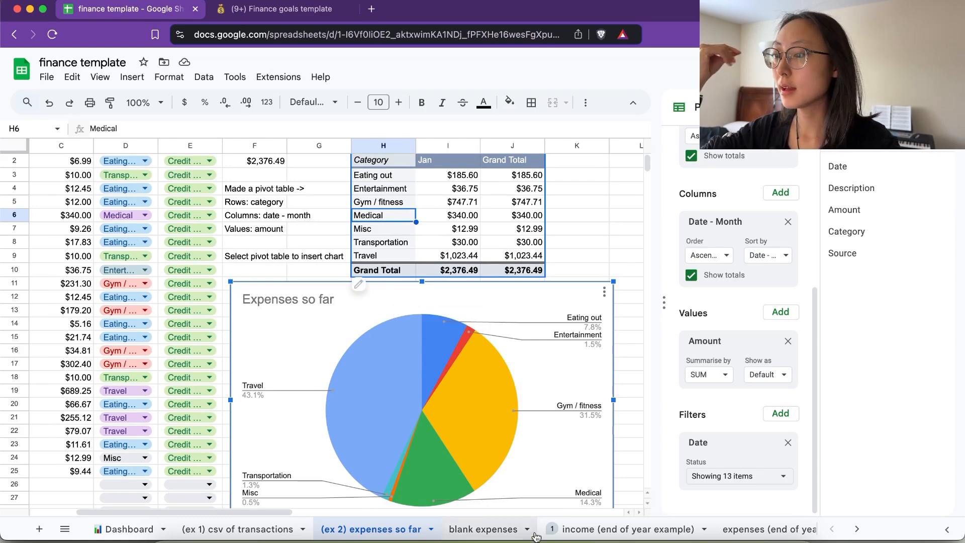
- Switch to the expenses (end of year example) sheet and look through its dated transaction rows
{"action": "left_click", "coordinate": [603, 526]}
{"action": "left_click", "coordinate": [742, 528]}
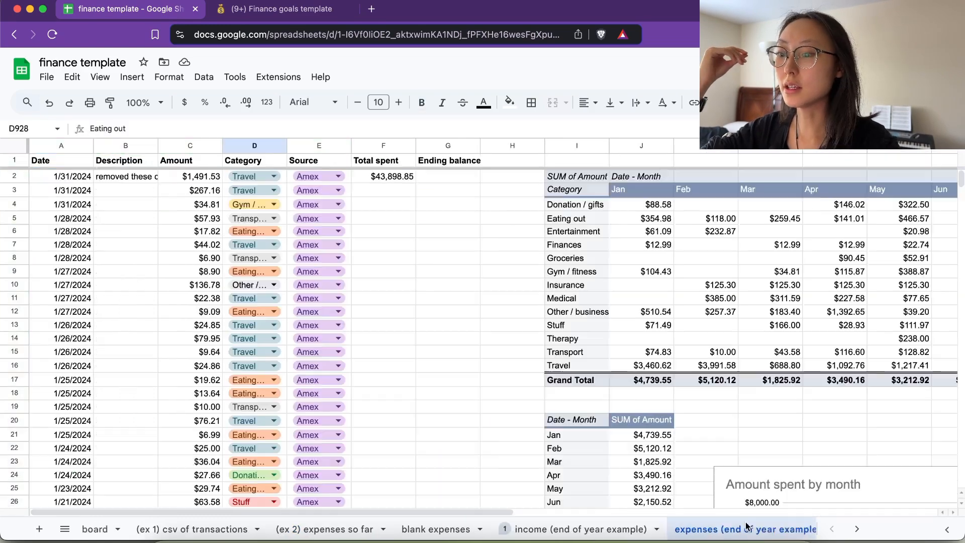
{"action": "scroll", "coordinate": [123, 352], "scroll_direction": "down", "scroll_amount": 10}
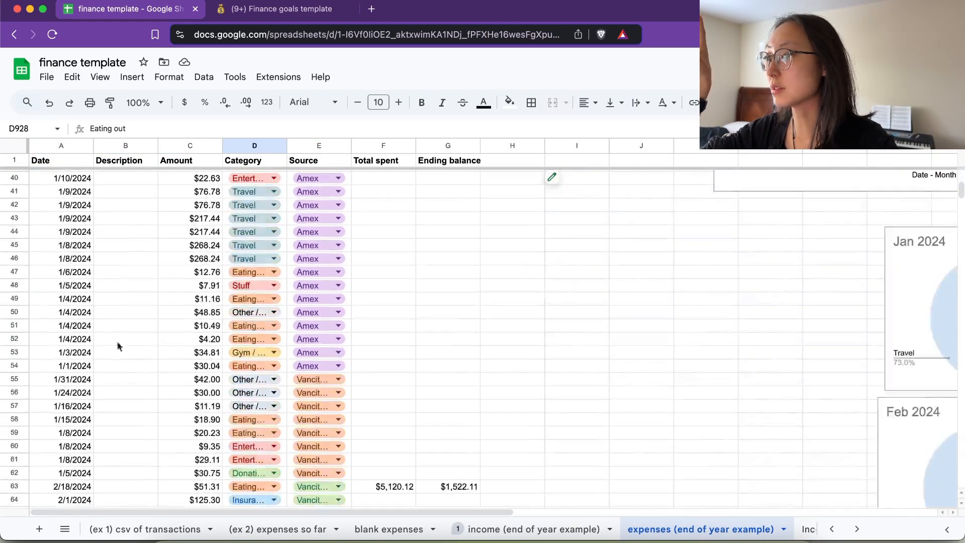
{"action": "left_click", "coordinate": [52, 224]}
{"action": "scroll", "coordinate": [50, 228], "scroll_direction": "down", "scroll_amount": 13}
{"action": "scroll", "coordinate": [50, 237], "scroll_direction": "down", "scroll_amount": 14}
{"action": "left_click", "coordinate": [67, 272]}
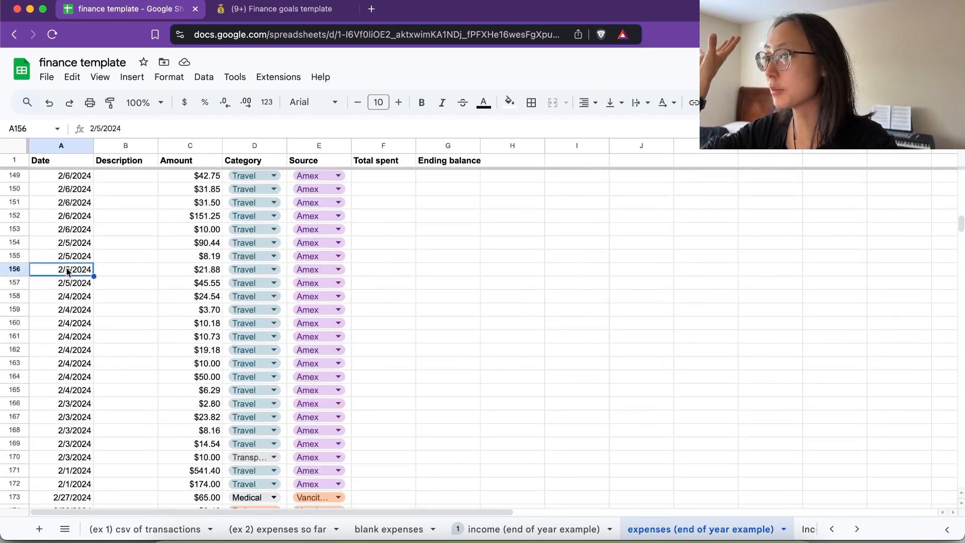
{"action": "scroll", "coordinate": [68, 272], "scroll_direction": "up", "scroll_amount": 20}
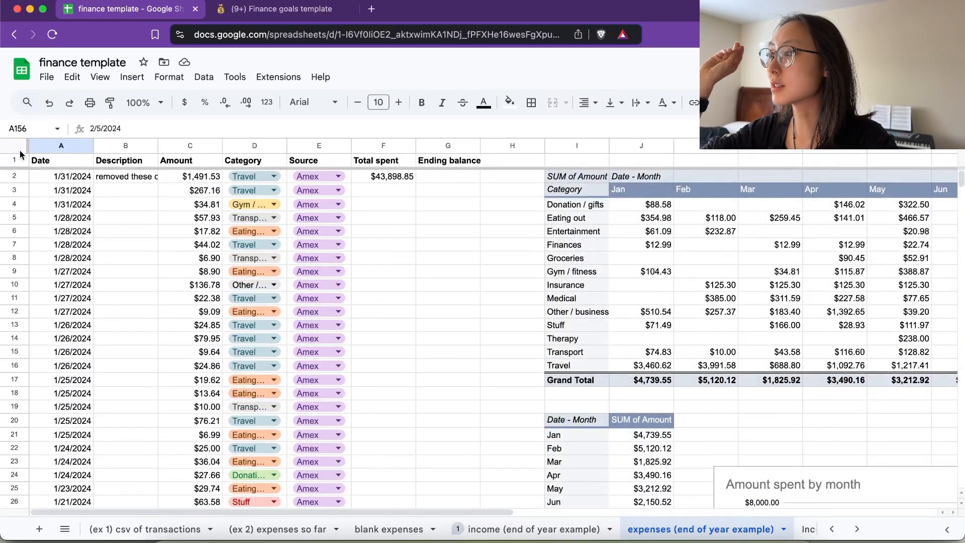
{"action": "left_click_drag", "start_coordinate": [46, 162], "coordinate": [339, 435]}
{"action": "left_click", "coordinate": [523, 351]}
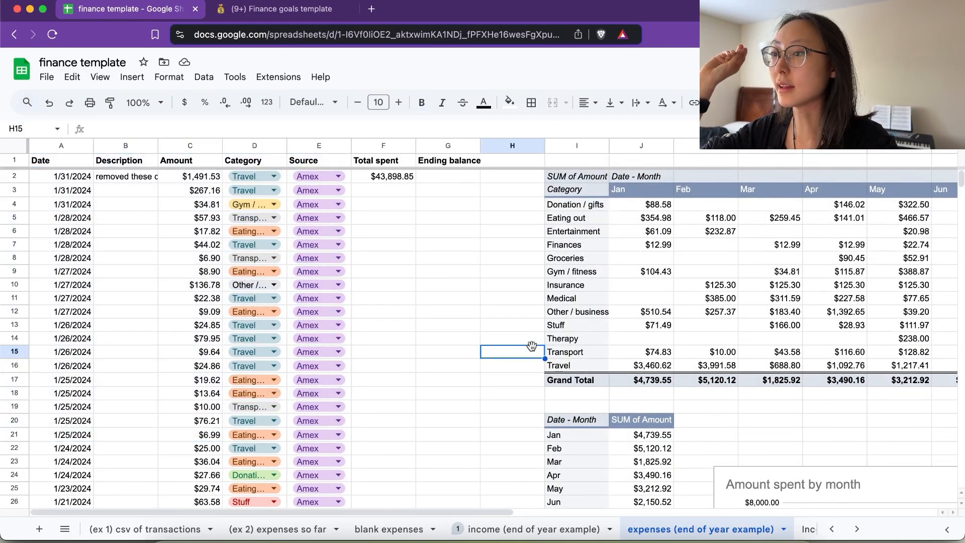
- Examine the year's pivot table of amounts by category and month, including its Jan column
{"action": "scroll", "coordinate": [512, 347], "scroll_direction": "right", "scroll_amount": 1}
{"action": "scroll", "coordinate": [512, 347], "scroll_direction": "right", "scroll_amount": 7}
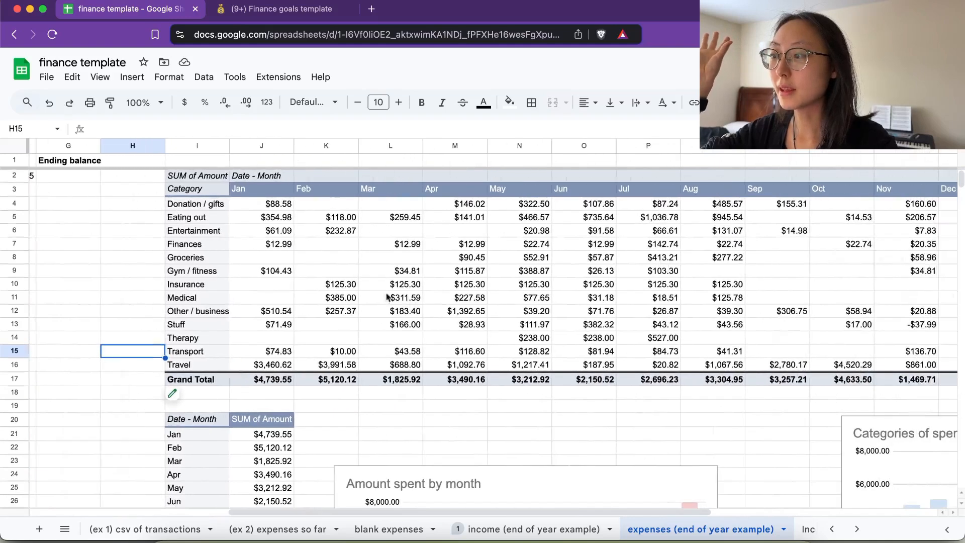
{"action": "left_click", "coordinate": [292, 247]}
{"action": "left_click", "coordinate": [264, 194]}
{"action": "scroll", "coordinate": [723, 191], "scroll_direction": "right", "scroll_amount": 1}
{"action": "scroll", "coordinate": [722, 192], "scroll_direction": "left", "scroll_amount": 1}
{"action": "scroll", "coordinate": [681, 204], "scroll_direction": "down", "scroll_amount": 1}
{"action": "scroll", "coordinate": [507, 225], "scroll_direction": "up", "scroll_amount": 1}
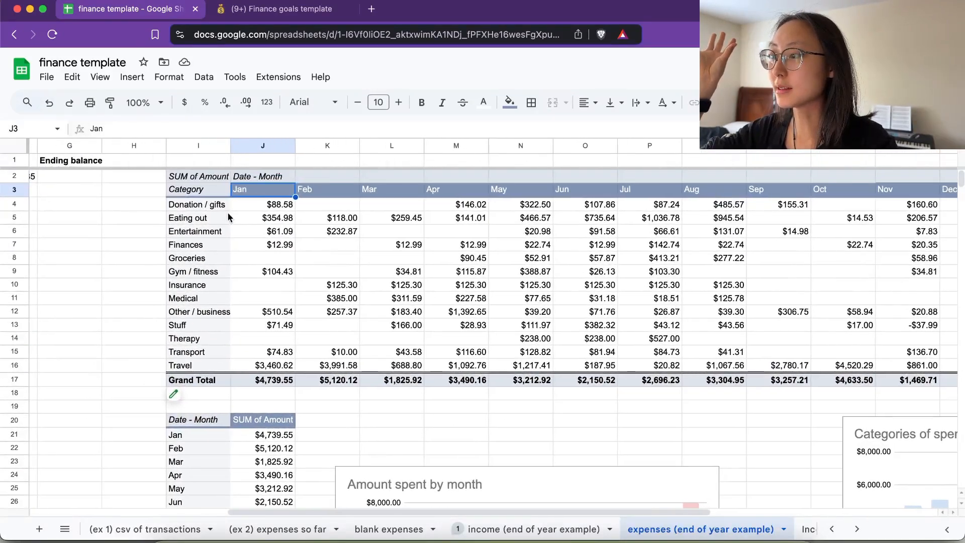
- Open the category-by-month pivot table for editing and review its row, column, value and filter settings
{"action": "left_click", "coordinate": [186, 395]}
{"action": "scroll", "coordinate": [754, 413], "scroll_direction": "down", "scroll_amount": 5}
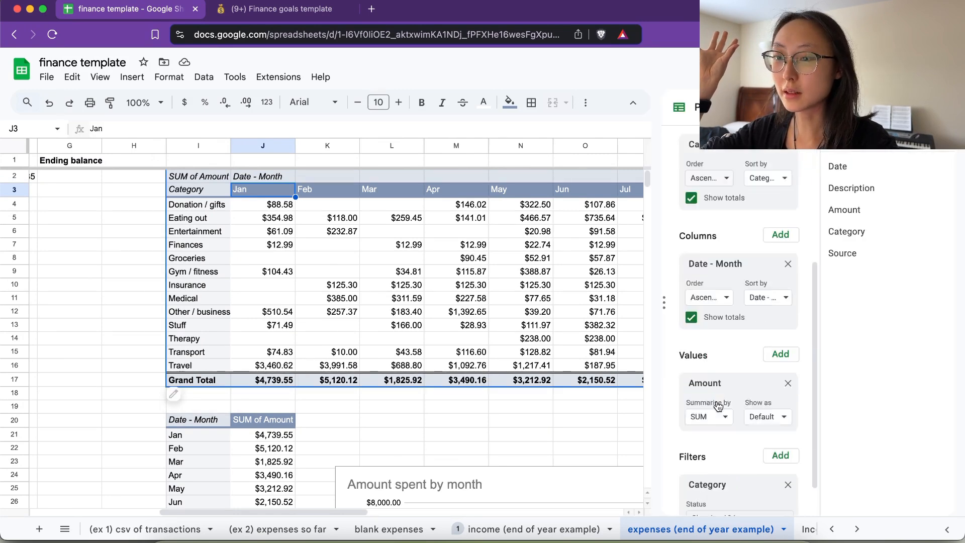
{"action": "left_click", "coordinate": [273, 299]}
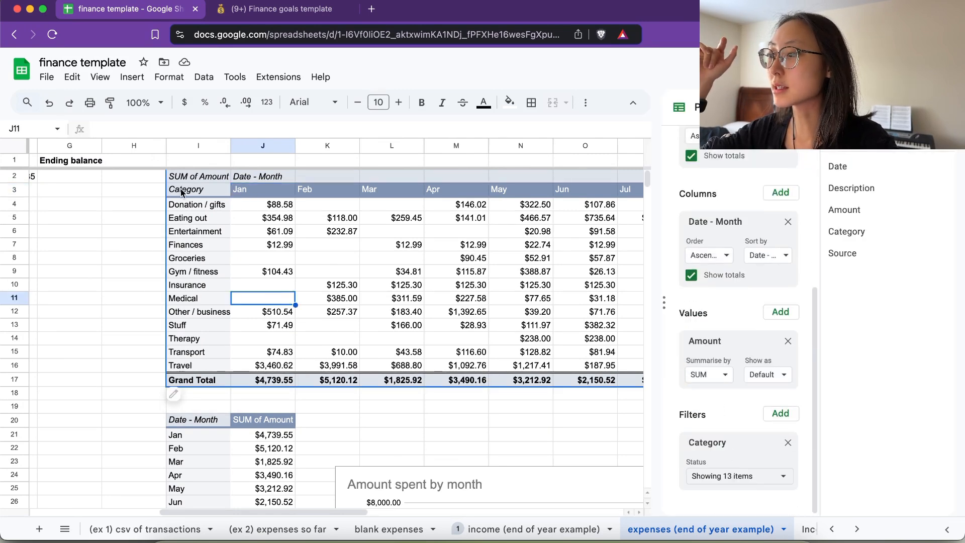
- Select the category and Jan to Dec pivot range I3:U16 and locate the option for inserting a chart
{"action": "left_click_drag", "start_coordinate": [188, 195], "coordinate": [484, 355]}
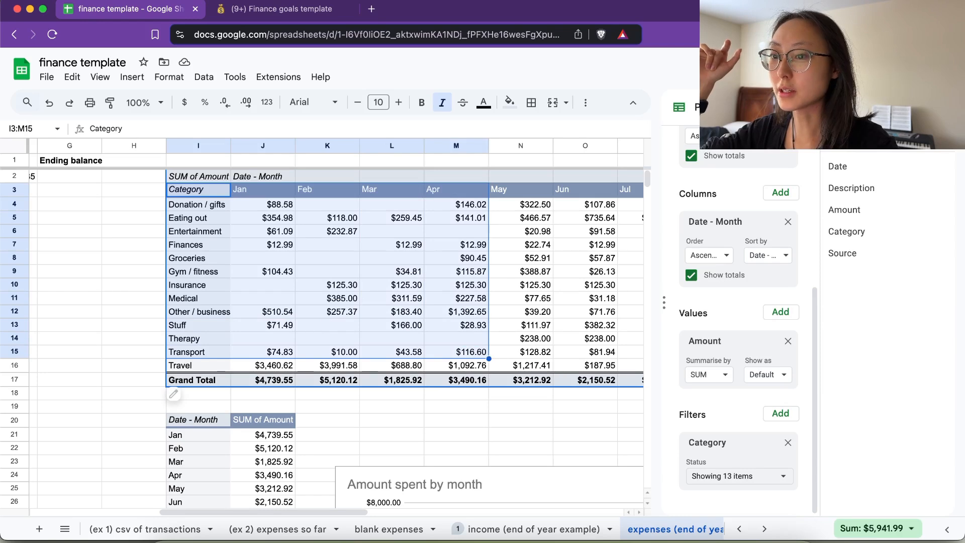
{"action": "left_click", "coordinate": [453, 286]}
{"action": "left_click_drag", "start_coordinate": [201, 190], "coordinate": [800, 366]}
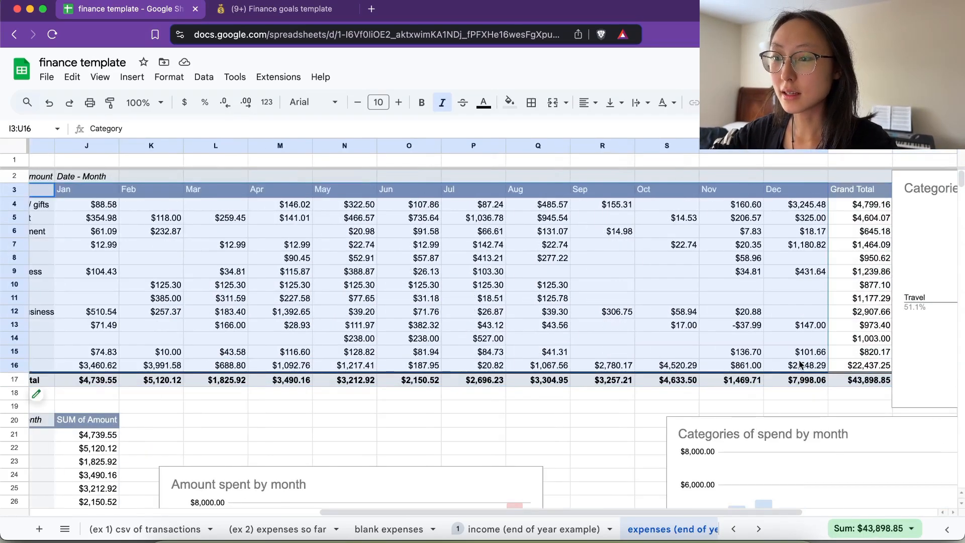
{"action": "scroll", "coordinate": [775, 314], "scroll_direction": "down", "scroll_amount": 5}
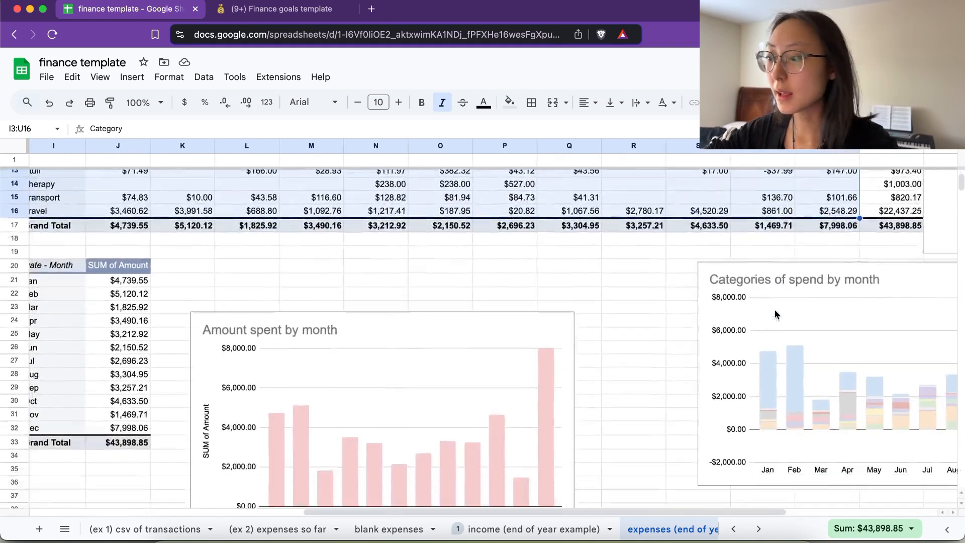
{"action": "left_click", "coordinate": [131, 77]}
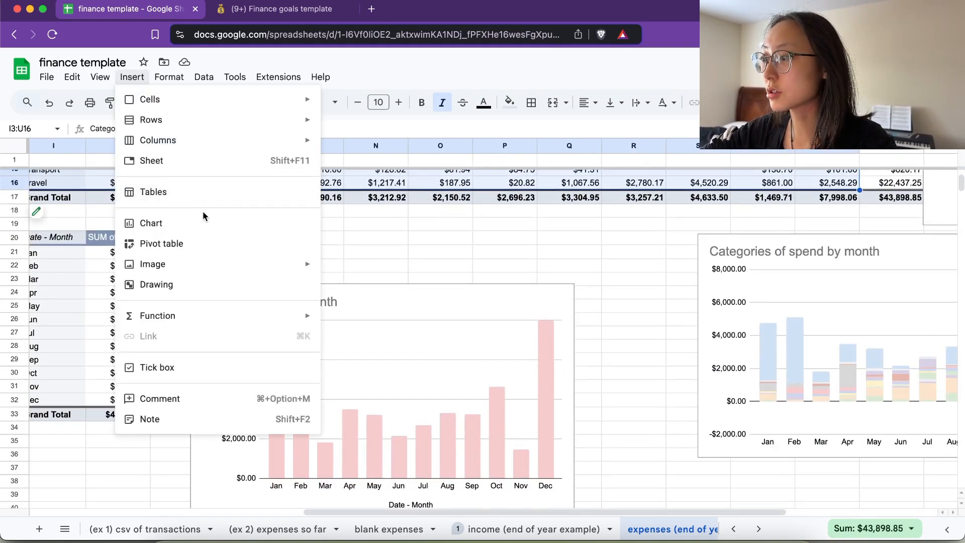
{"action": "left_click", "coordinate": [467, 265]}
- Examine the Amount spent by month chart and select its source pivot table, I20:J33
{"action": "scroll", "coordinate": [600, 267], "scroll_direction": "down", "scroll_amount": 2}
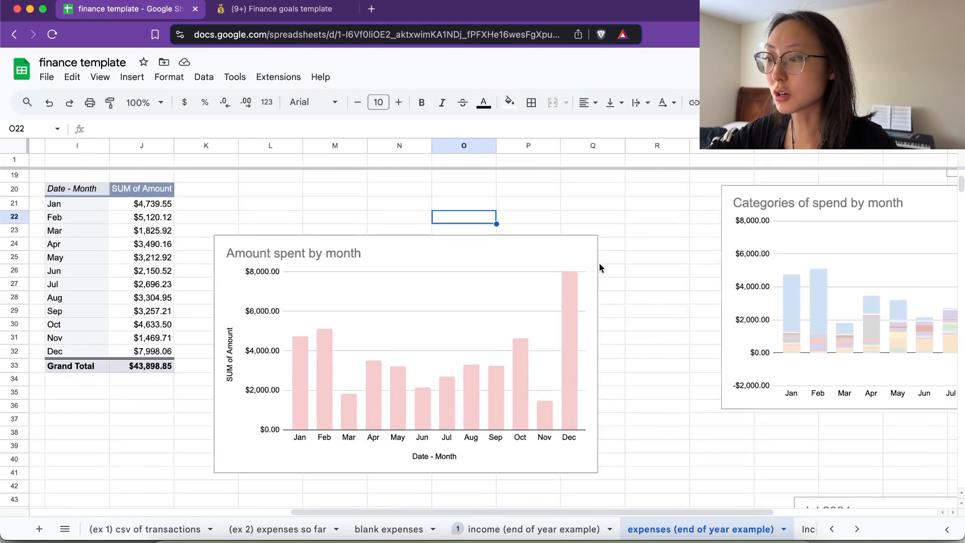
{"action": "left_click", "coordinate": [529, 266]}
{"action": "scroll", "coordinate": [529, 262], "scroll_direction": "up", "scroll_amount": 10}
{"action": "scroll", "coordinate": [529, 261], "scroll_direction": "left", "scroll_amount": 2}
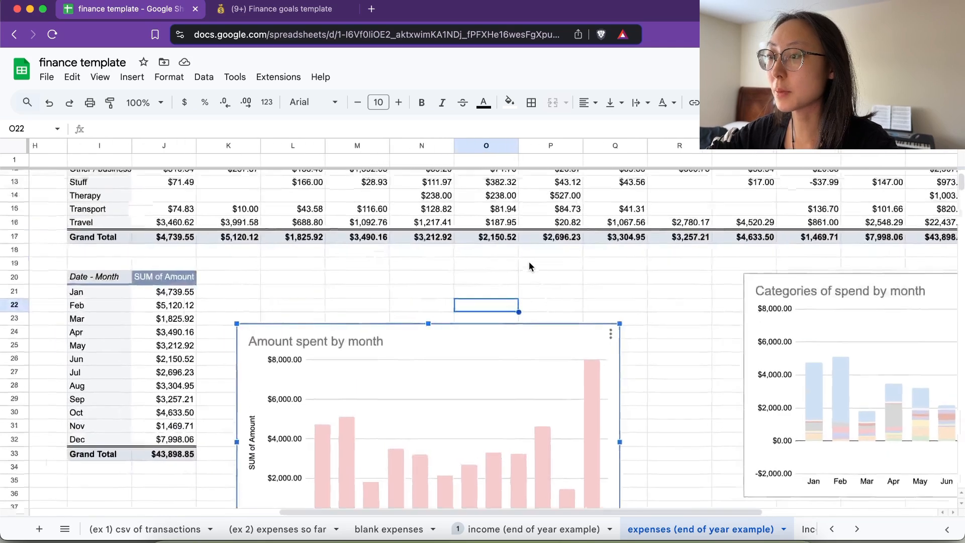
{"action": "scroll", "coordinate": [529, 262], "scroll_direction": "down", "scroll_amount": 7}
{"action": "scroll", "coordinate": [529, 261], "scroll_direction": "up", "scroll_amount": 2}
{"action": "left_click_drag", "start_coordinate": [147, 278], "coordinate": [236, 456]}
{"action": "scroll", "coordinate": [217, 232], "scroll_direction": "up", "scroll_amount": 5}
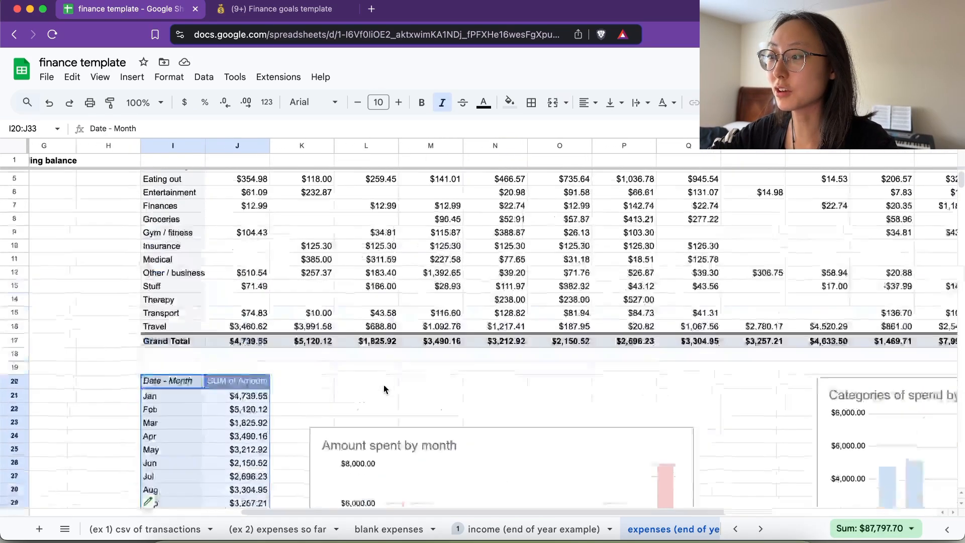
{"action": "scroll", "coordinate": [184, 253], "scroll_direction": "down", "scroll_amount": 7}
{"action": "left_click", "coordinate": [457, 258]}
- Examine the Categories of spend by month stacked chart and the Categories of spend pie chart
{"action": "scroll", "coordinate": [457, 258], "scroll_direction": "right", "scroll_amount": 5}
{"action": "scroll", "coordinate": [604, 312], "scroll_direction": "up", "scroll_amount": 3}
{"action": "left_click", "coordinate": [658, 334]}
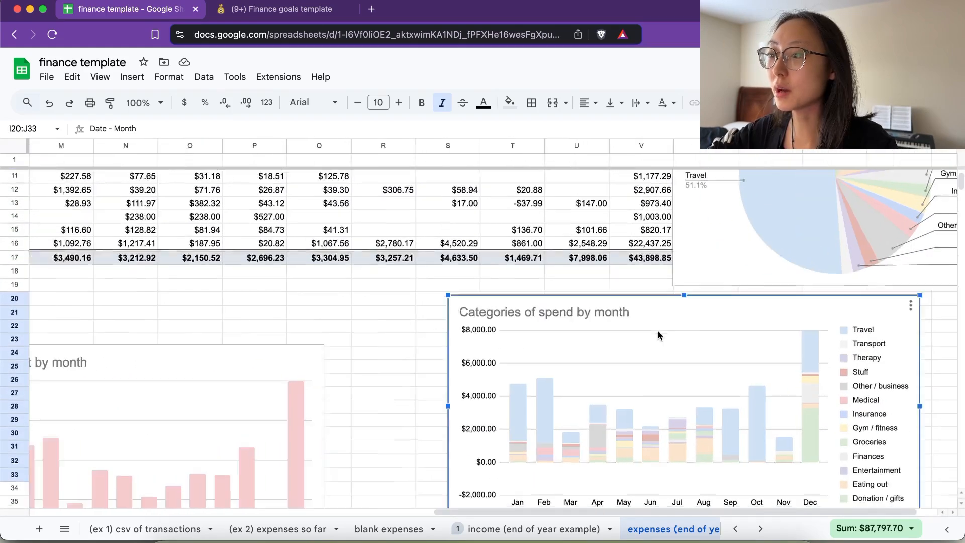
{"action": "scroll", "coordinate": [660, 336], "scroll_direction": "up", "scroll_amount": 4}
{"action": "left_click", "coordinate": [691, 243]}
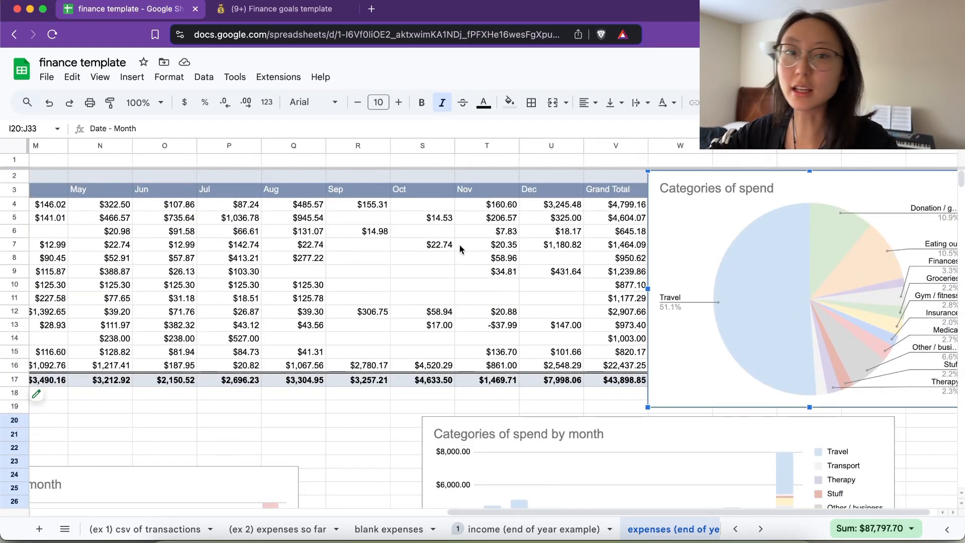
- Select the pivot table's Category column, followed by its Grand Total column V3:V16, as the pie chart's source data
{"action": "scroll", "coordinate": [276, 234], "scroll_direction": "left", "scroll_amount": 5}
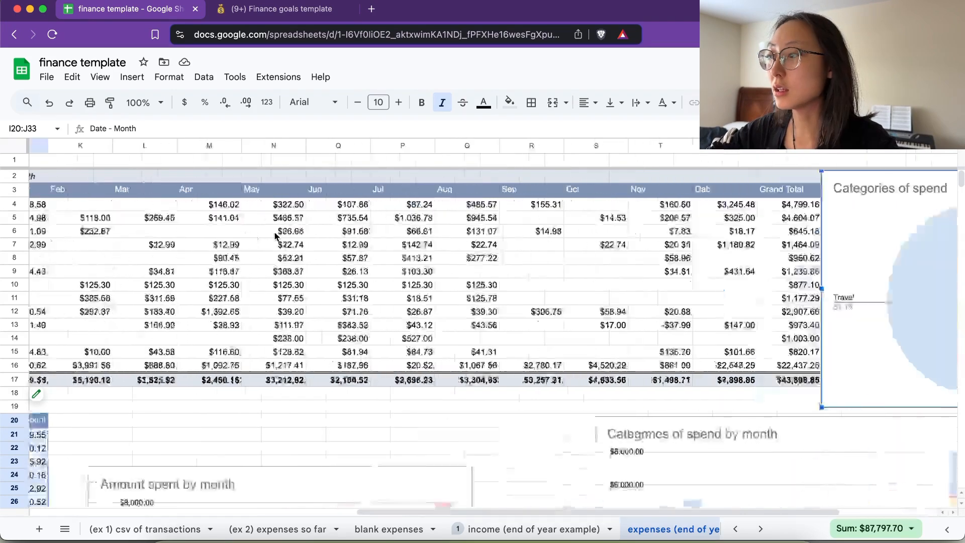
{"action": "scroll", "coordinate": [276, 236], "scroll_direction": "left", "scroll_amount": 2}
{"action": "scroll", "coordinate": [226, 211], "scroll_direction": "up", "scroll_amount": 1}
{"action": "left_click_drag", "start_coordinate": [171, 190], "coordinate": [187, 369]}
{"action": "scroll", "coordinate": [186, 369], "scroll_direction": "right", "scroll_amount": 10}
{"action": "left_click_drag", "start_coordinate": [622, 190], "coordinate": [623, 366]}
- Look over the individual monthly 2024 pie charts and compare them with the category-by-month pivot table
{"action": "scroll", "coordinate": [623, 364], "scroll_direction": "down", "scroll_amount": 6}
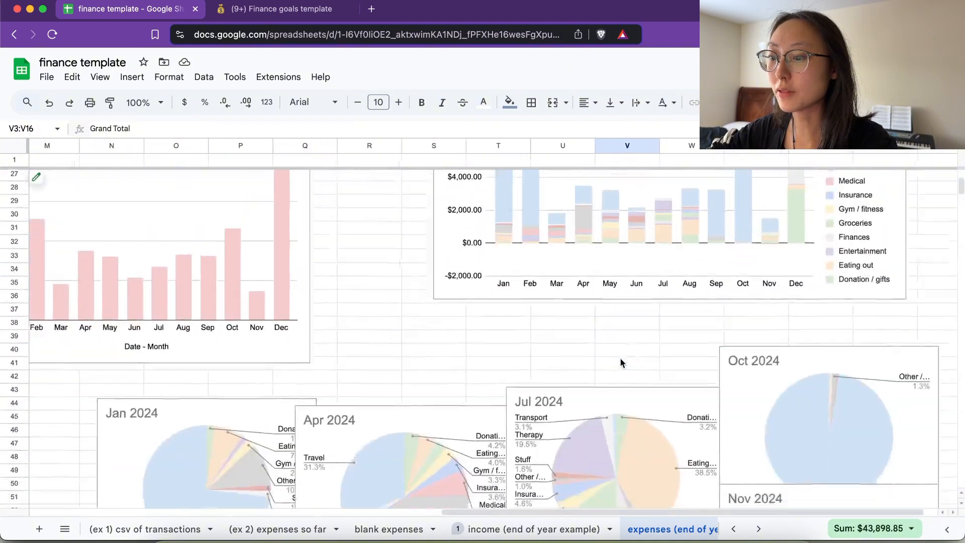
{"action": "scroll", "coordinate": [231, 342], "scroll_direction": "left", "scroll_amount": 4}
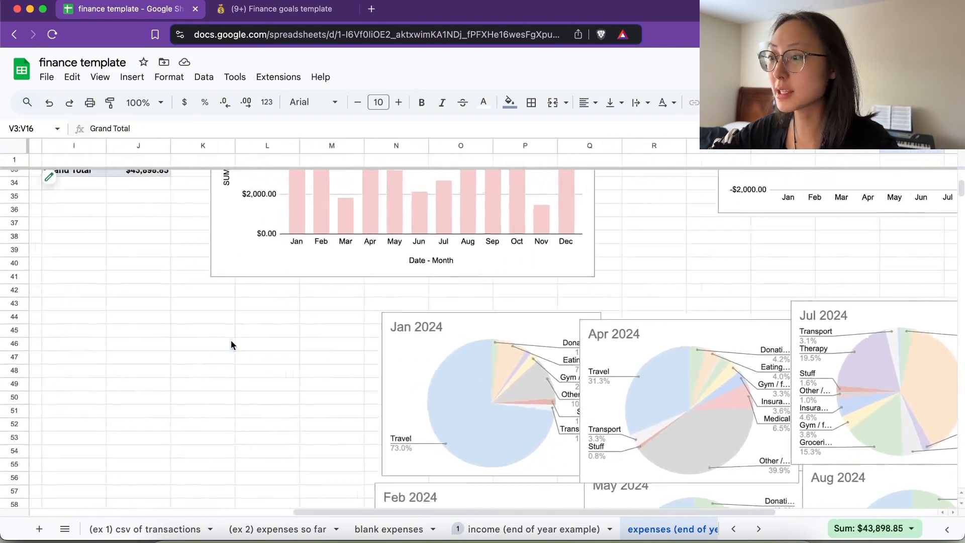
{"action": "scroll", "coordinate": [231, 342], "scroll_direction": "up", "scroll_amount": 6}
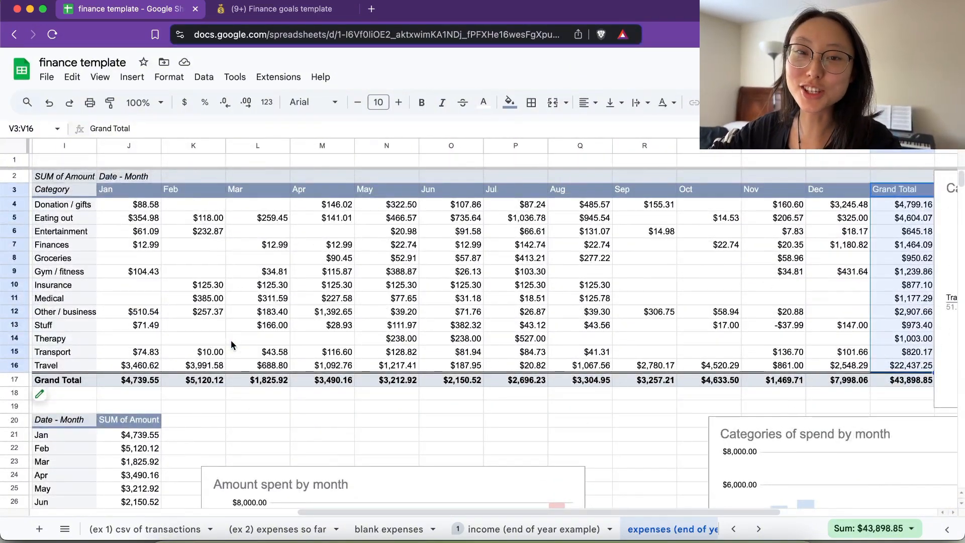
{"action": "scroll", "coordinate": [176, 251], "scroll_direction": "down", "scroll_amount": 10}
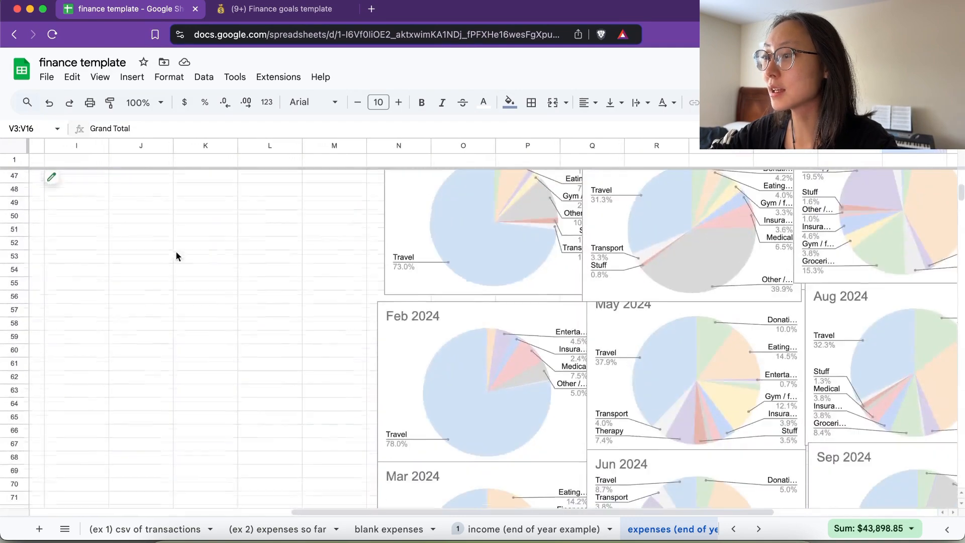
{"action": "scroll", "coordinate": [420, 200], "scroll_direction": "up", "scroll_amount": 10}
{"action": "scroll", "coordinate": [152, 219], "scroll_direction": "left", "scroll_amount": 1}
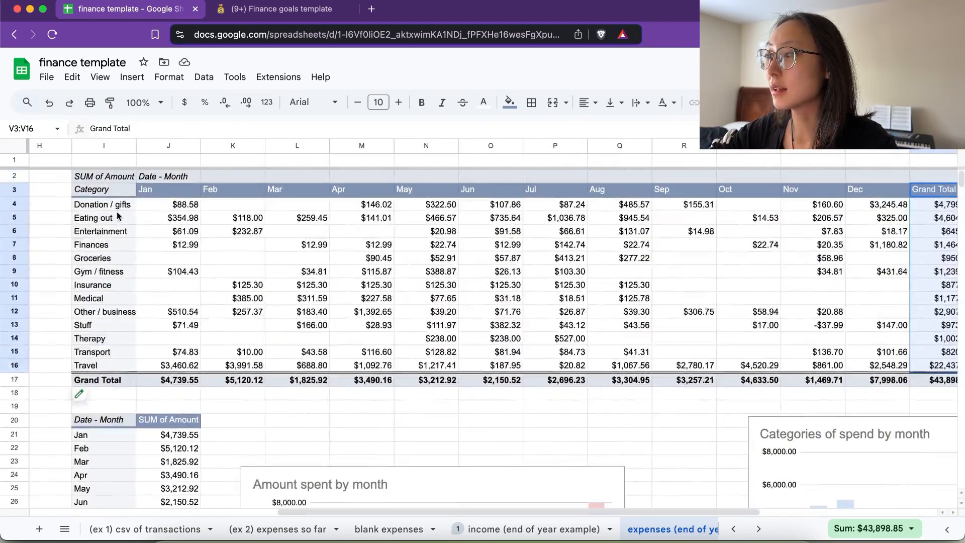
- Select the pivot range I3:V16, open the Jan 2024 pie chart for editing and view its data setup
{"action": "left_click_drag", "start_coordinate": [91, 191], "coordinate": [930, 373]}
{"action": "scroll", "coordinate": [557, 401], "scroll_direction": "down", "scroll_amount": 6}
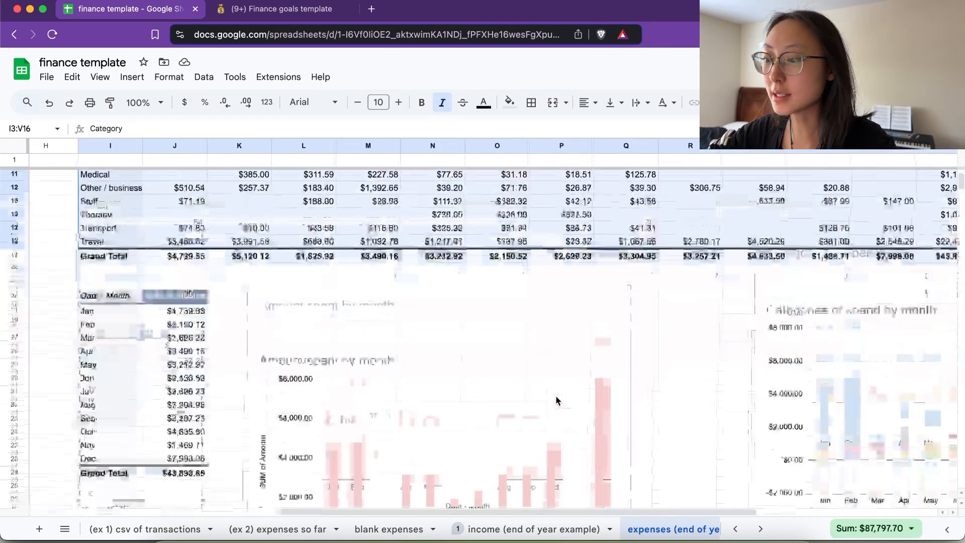
{"action": "double_click", "coordinate": [468, 363]}
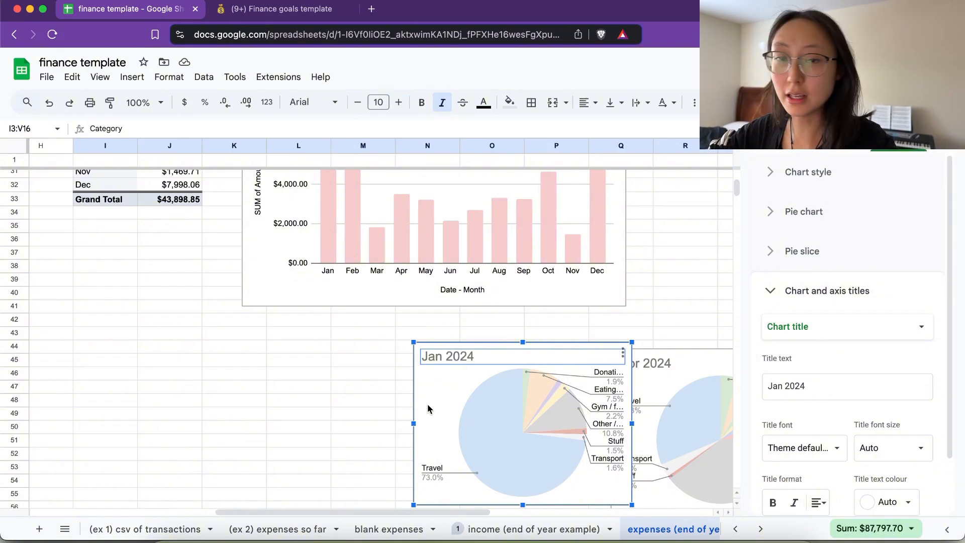
{"action": "scroll", "coordinate": [428, 408], "scroll_direction": "right", "scroll_amount": 3}
{"action": "left_click", "coordinate": [797, 143]}
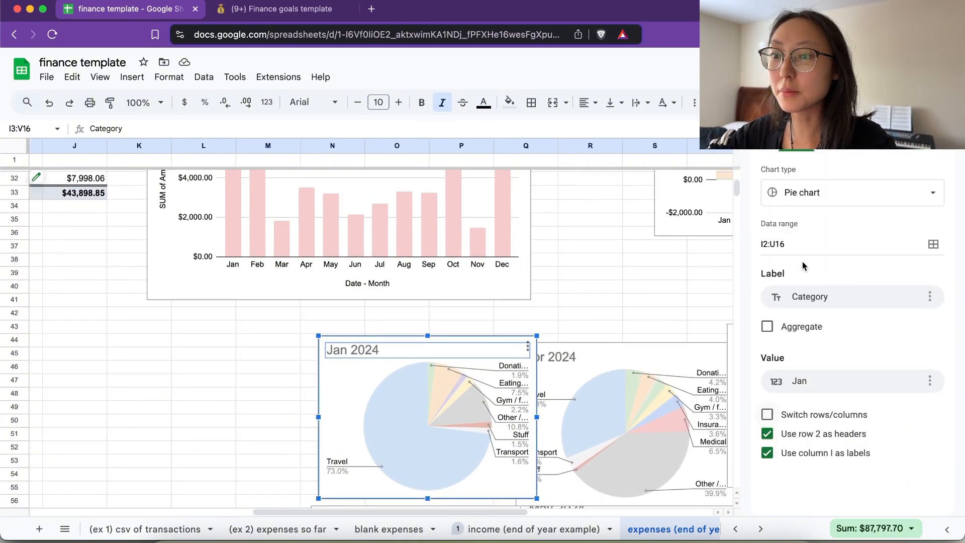
- Check the Jan 2024 pie chart's data range against the pivot table and view the months offered for its Value, without changing it
{"action": "left_click", "coordinate": [795, 243]}
{"action": "scroll", "coordinate": [440, 266], "scroll_direction": "up", "scroll_amount": 15}
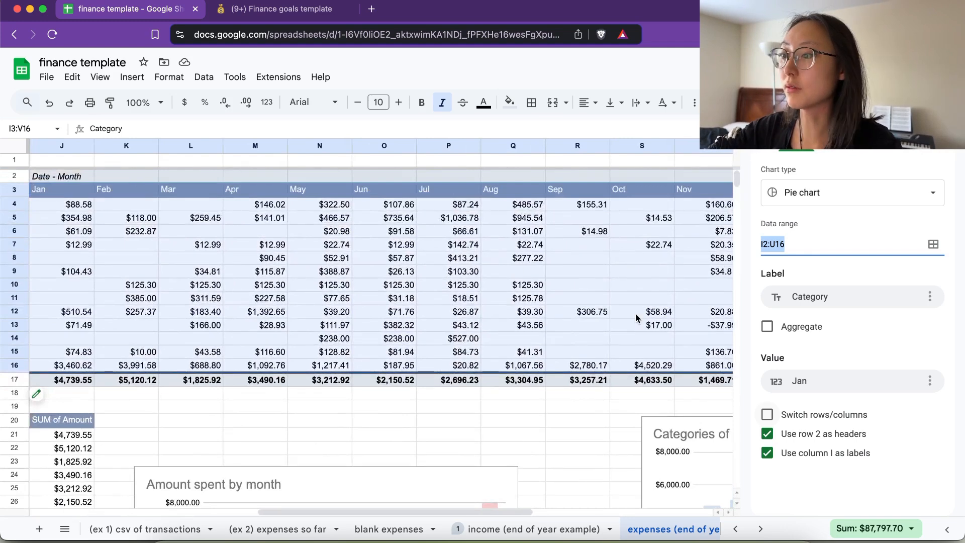
{"action": "scroll", "coordinate": [512, 330], "scroll_direction": "down", "scroll_amount": 5}
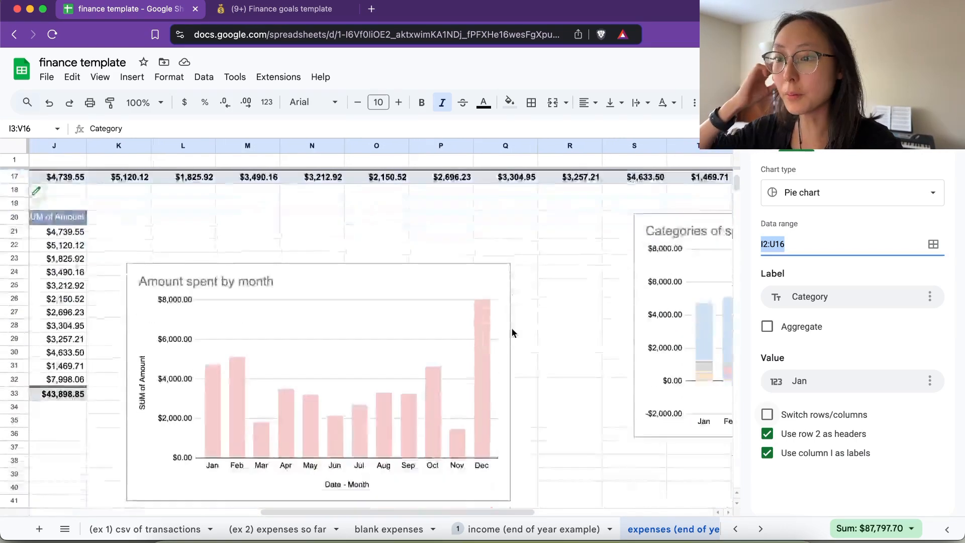
{"action": "left_click", "coordinate": [815, 389]}
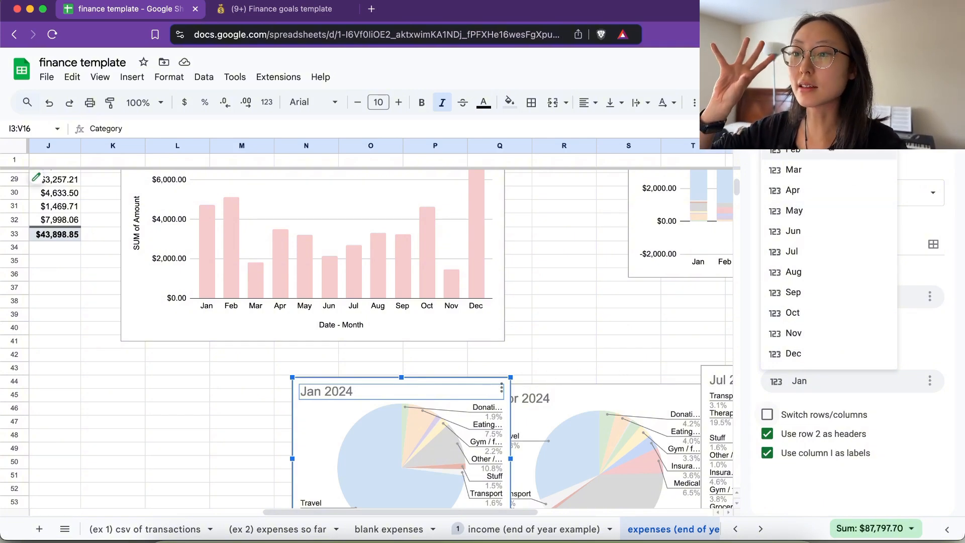
{"action": "left_click", "coordinate": [589, 302]}
- Open the Categories of spend by month chart for editing and view its setup and data range
{"action": "scroll", "coordinate": [557, 315], "scroll_direction": "down", "scroll_amount": 3}
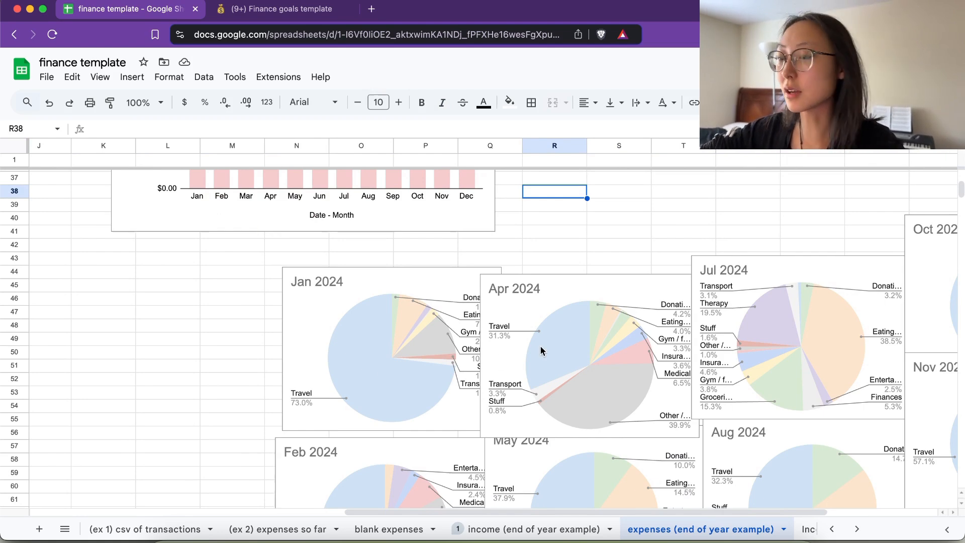
{"action": "scroll", "coordinate": [541, 350], "scroll_direction": "right", "scroll_amount": 3}
{"action": "scroll", "coordinate": [542, 351], "scroll_direction": "up", "scroll_amount": 5}
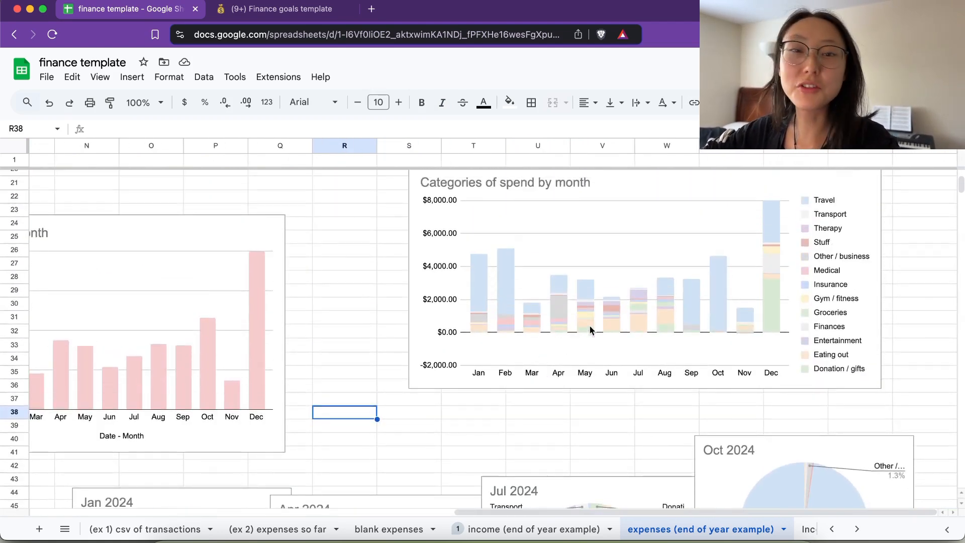
{"action": "scroll", "coordinate": [623, 327], "scroll_direction": "up", "scroll_amount": 2}
{"action": "double_click", "coordinate": [635, 242]}
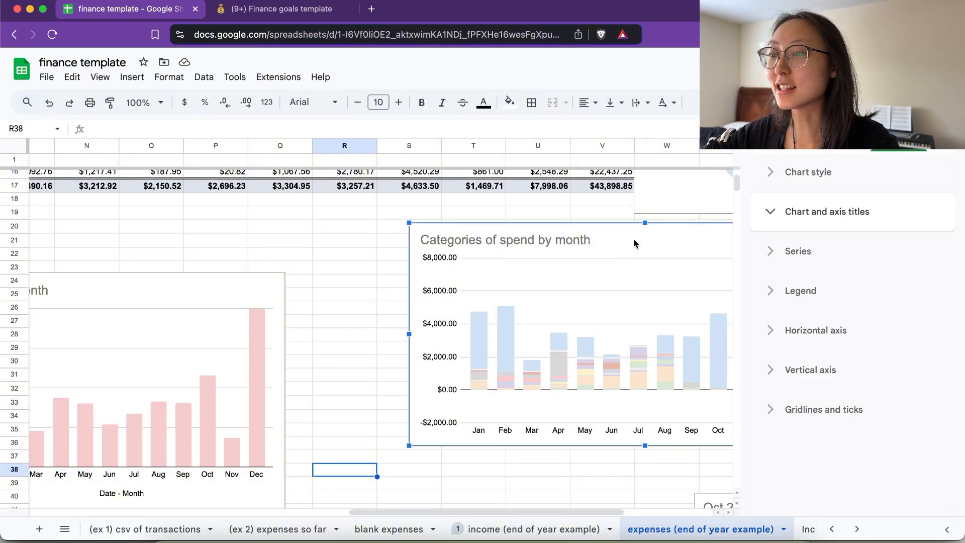
{"action": "scroll", "coordinate": [624, 293], "scroll_direction": "right", "scroll_amount": 1}
{"action": "left_click", "coordinate": [800, 145]}
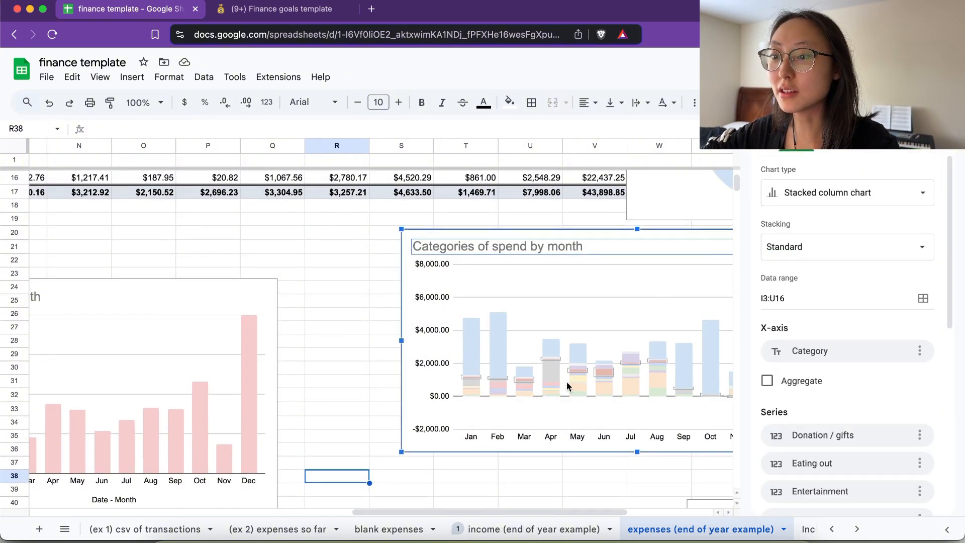
{"action": "scroll", "coordinate": [660, 301], "scroll_direction": "right", "scroll_amount": 2}
{"action": "left_click", "coordinate": [788, 299]}
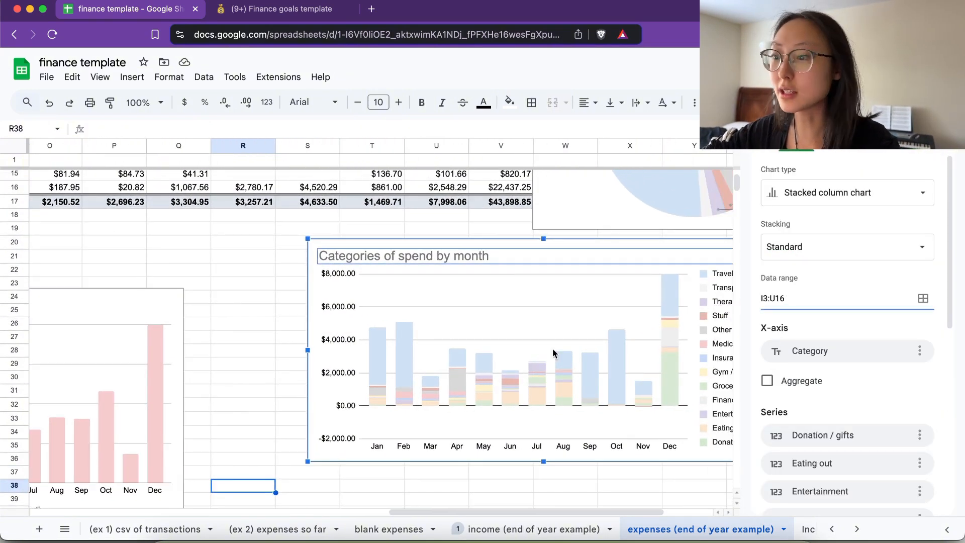
- Examine the stacked columns of the Categories of spend by month chart and close its editor
{"action": "scroll", "coordinate": [553, 353], "scroll_direction": "right", "scroll_amount": 2}
{"action": "scroll", "coordinate": [553, 353], "scroll_direction": "up", "scroll_amount": 1}
{"action": "scroll", "coordinate": [852, 376], "scroll_direction": "down", "scroll_amount": 1}
{"action": "scroll", "coordinate": [848, 380], "scroll_direction": "up", "scroll_amount": 1}
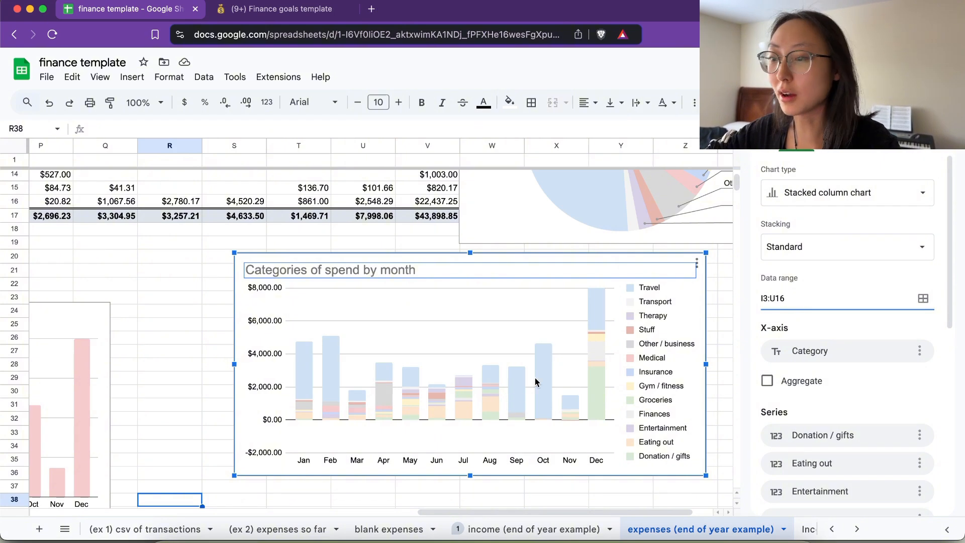
{"action": "left_click", "coordinate": [721, 295]}
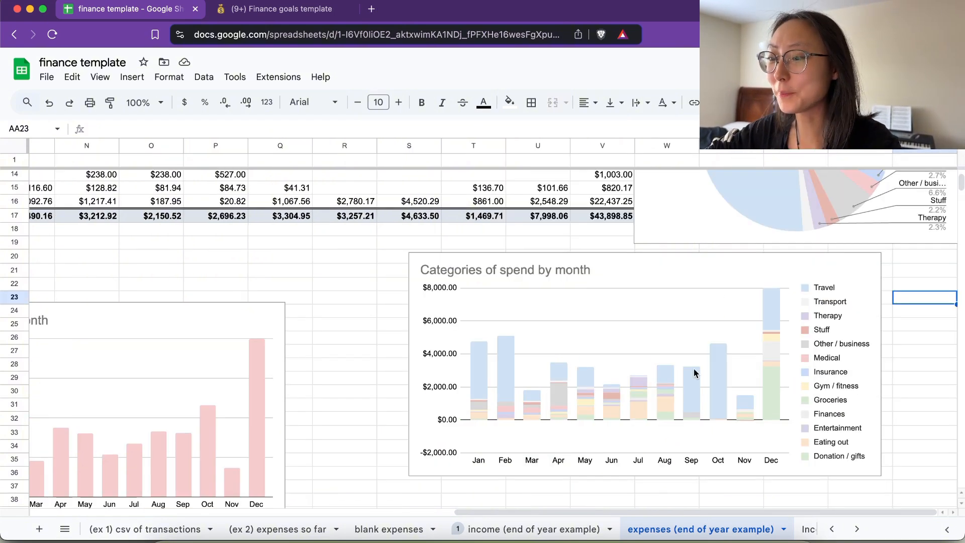
{"action": "left_click", "coordinate": [319, 299]}
{"action": "left_click", "coordinate": [608, 276]}
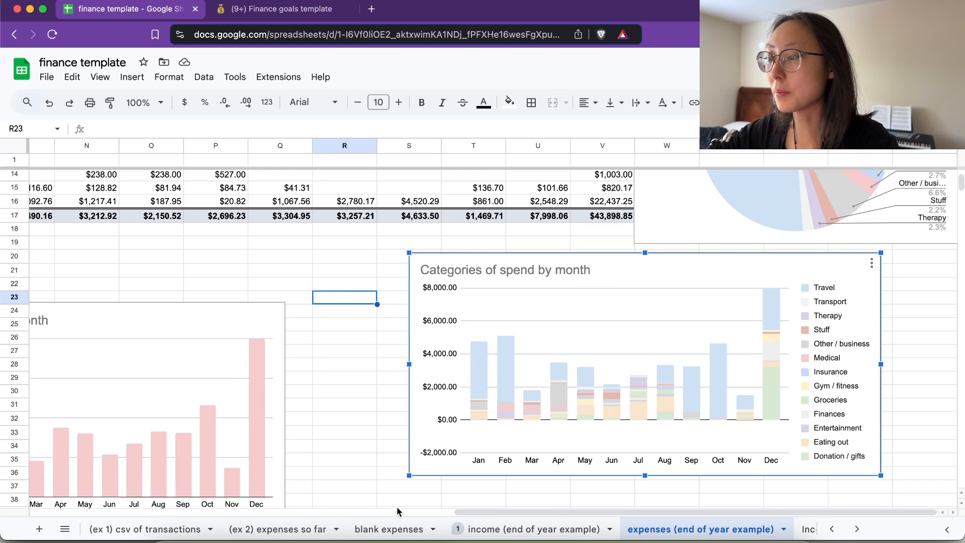
- View the Dashboard's income charts, and review the work income amounts on the income (end of year example) sheet
{"action": "scroll", "coordinate": [136, 529], "scroll_direction": "left", "scroll_amount": 2}
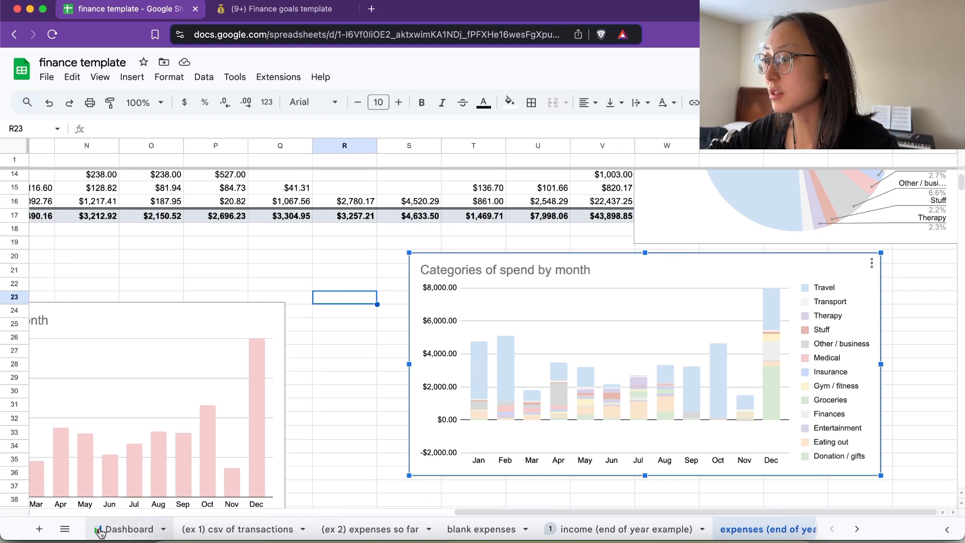
{"action": "left_click", "coordinate": [115, 529]}
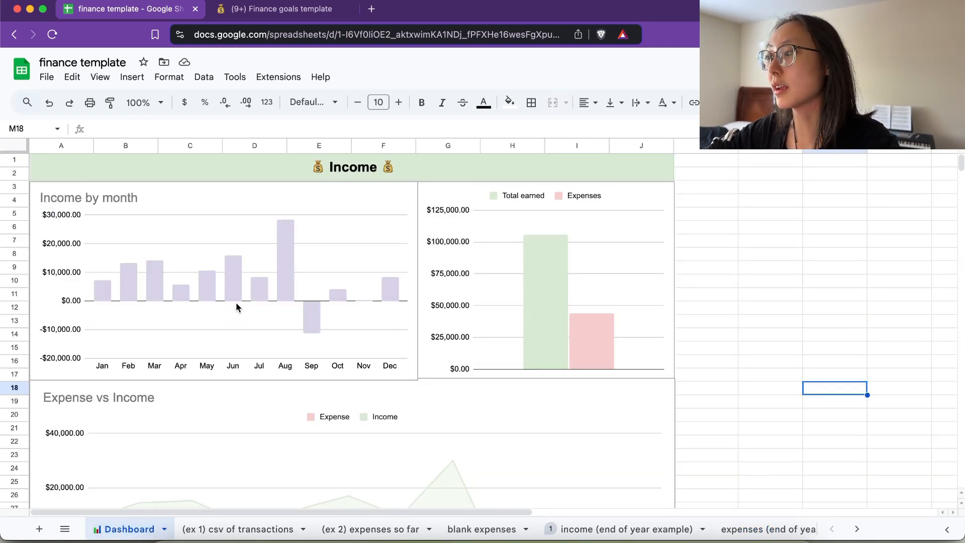
{"action": "left_click", "coordinate": [622, 531]}
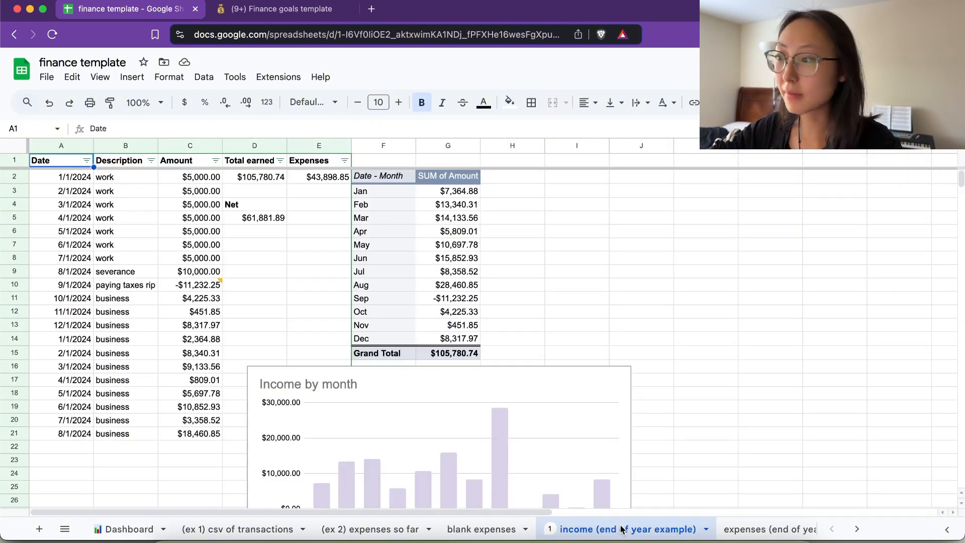
{"action": "left_click", "coordinate": [176, 193]}
{"action": "left_click", "coordinate": [200, 230]}
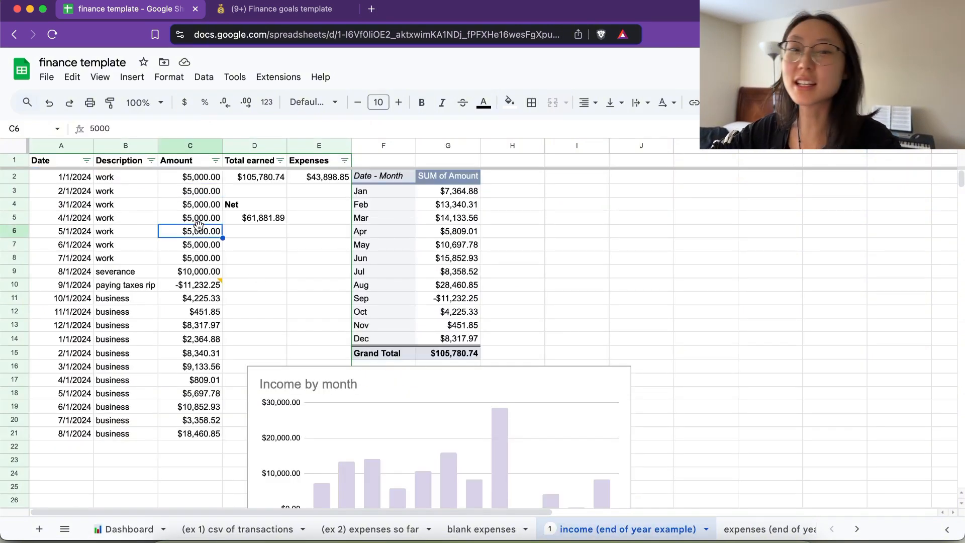
{"action": "left_click", "coordinate": [141, 259]}
{"action": "left_click", "coordinate": [197, 217]}
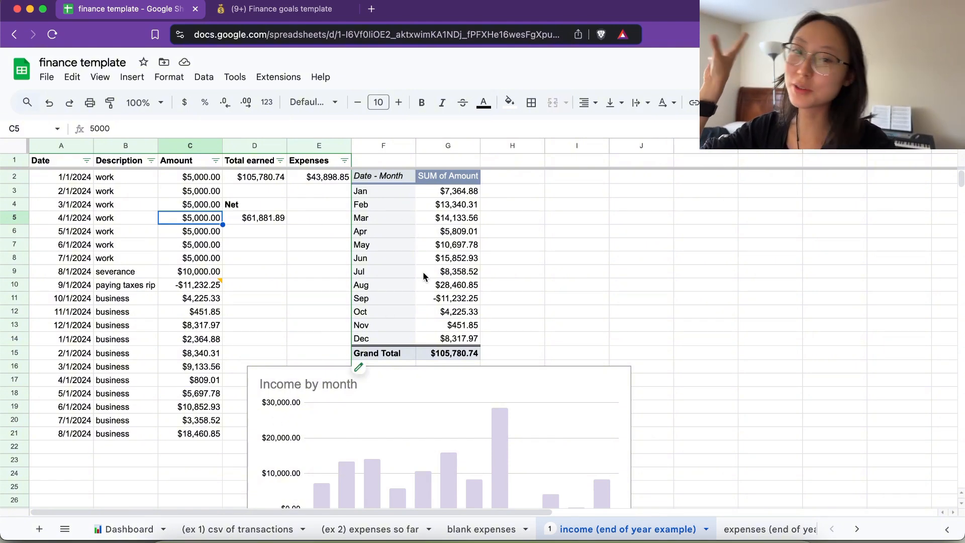
- Compare the monthly income pivot table's Jan to Dec rows with the Date, Description and Amount entries they summarize
{"action": "left_click_drag", "start_coordinate": [379, 191], "coordinate": [462, 334]}
{"action": "left_click", "coordinate": [131, 233]}
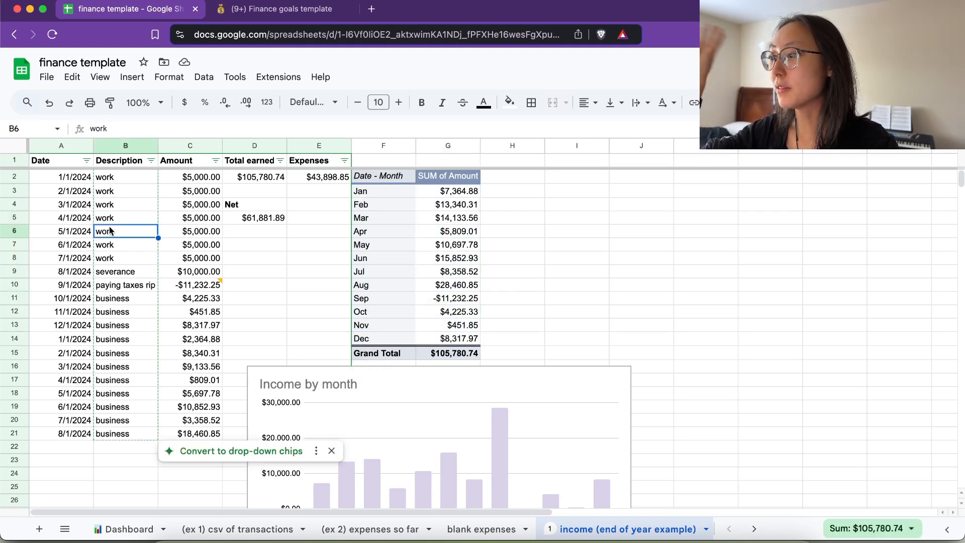
{"action": "left_click_drag", "start_coordinate": [60, 181], "coordinate": [182, 424]}
{"action": "left_click", "coordinate": [258, 284]}
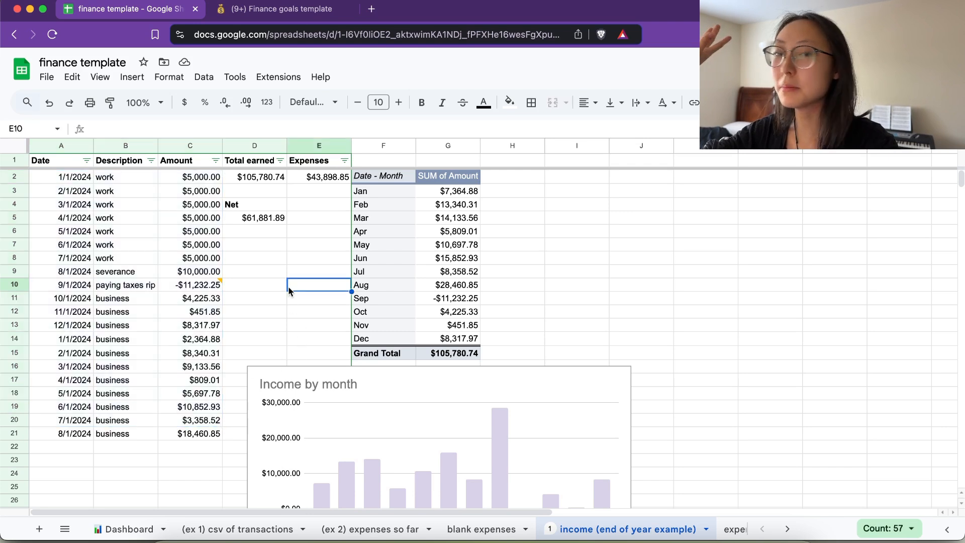
- View the pivot date group options for the income pivot table's Jan cell, leaving the Month grouping in place
{"action": "left_click", "coordinate": [385, 194]}
{"action": "right_click", "coordinate": [385, 194]}
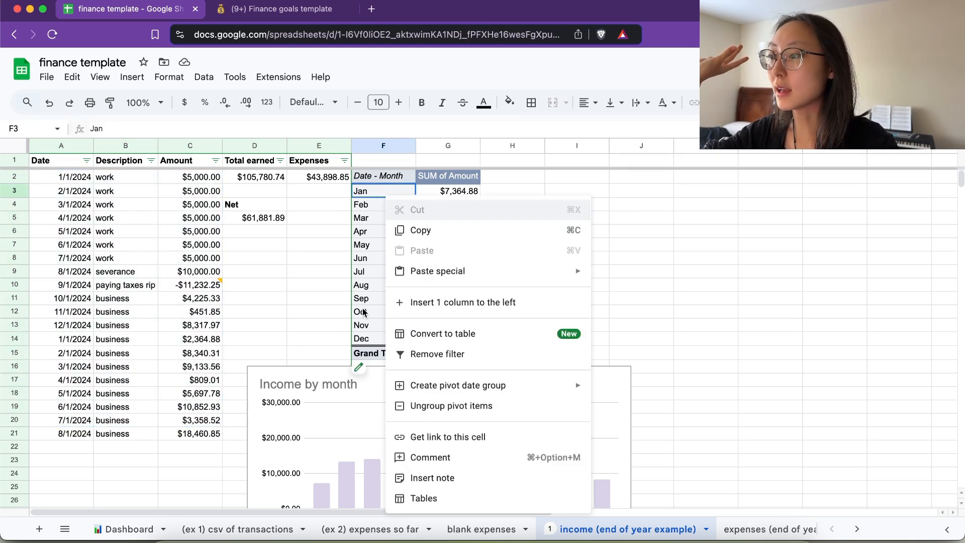
{"action": "mouse_move", "coordinate": [568, 385]}
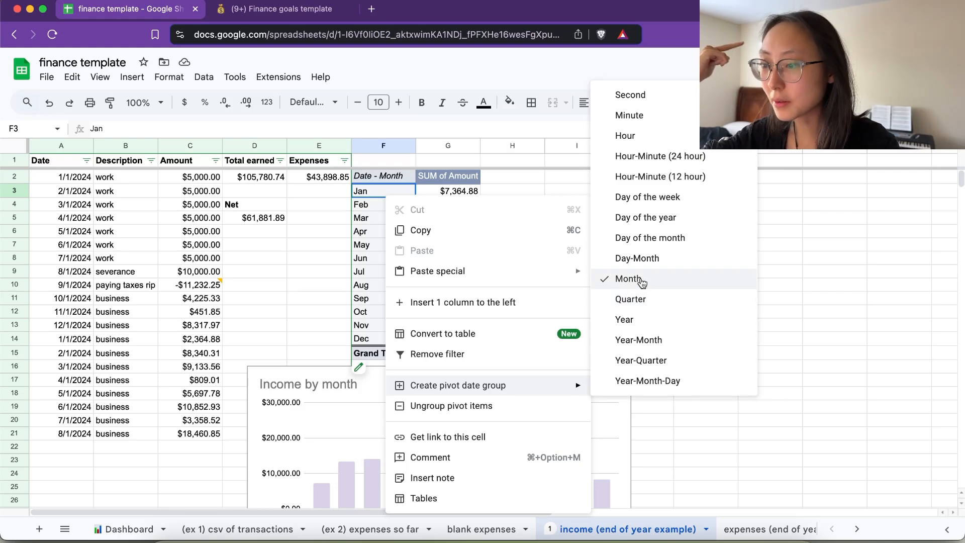
{"action": "left_click", "coordinate": [368, 262]}
- Look at the Income by month chart and select the pivot range F2:G14 that feeds it
{"action": "scroll", "coordinate": [470, 297], "scroll_direction": "down", "scroll_amount": 1}
{"action": "scroll", "coordinate": [470, 297], "scroll_direction": "down", "scroll_amount": 3}
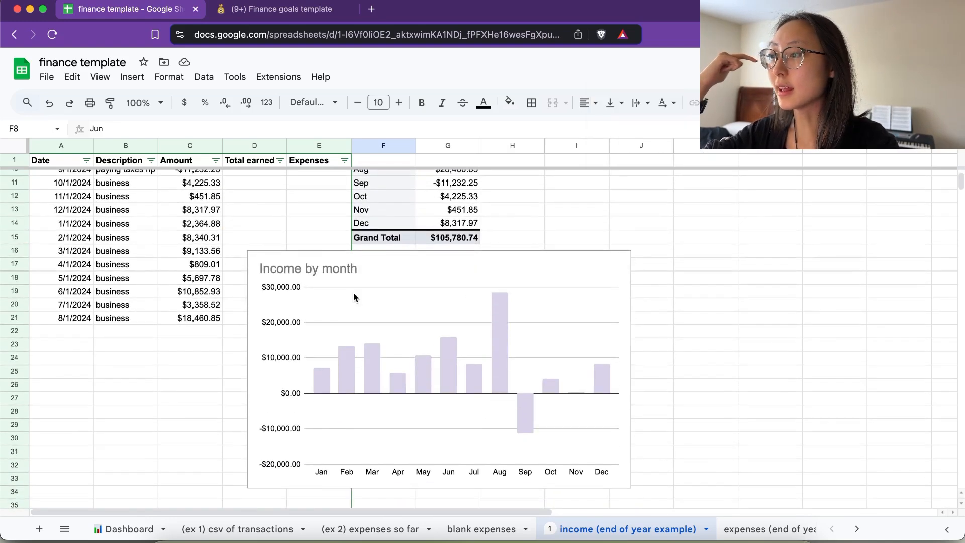
{"action": "left_click", "coordinate": [339, 286]}
{"action": "scroll", "coordinate": [339, 287], "scroll_direction": "up", "scroll_amount": 3}
{"action": "left_click_drag", "start_coordinate": [376, 176], "coordinate": [459, 342]}
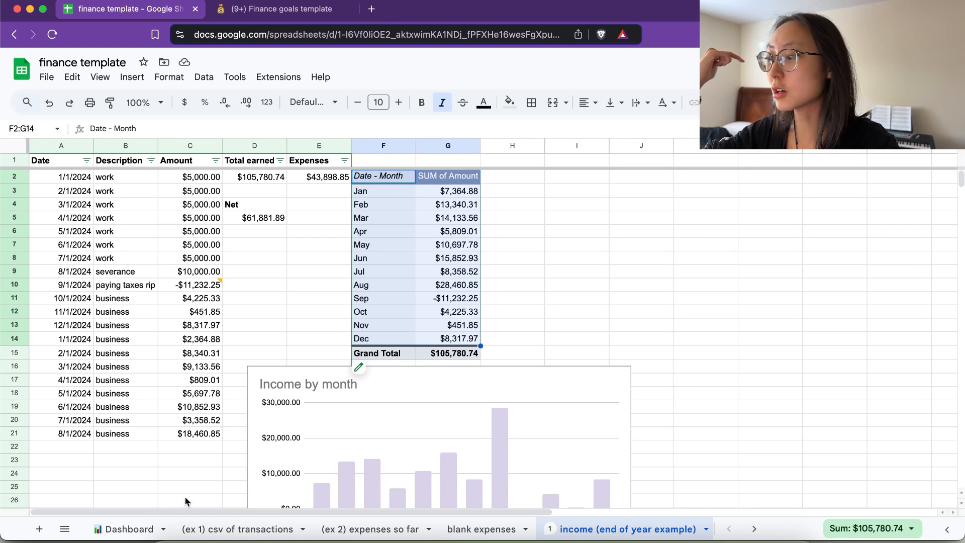
- Return to the Dashboard and examine the Total earned and Expenses chart and the Expense vs Income chart
{"action": "left_click", "coordinate": [126, 529]}
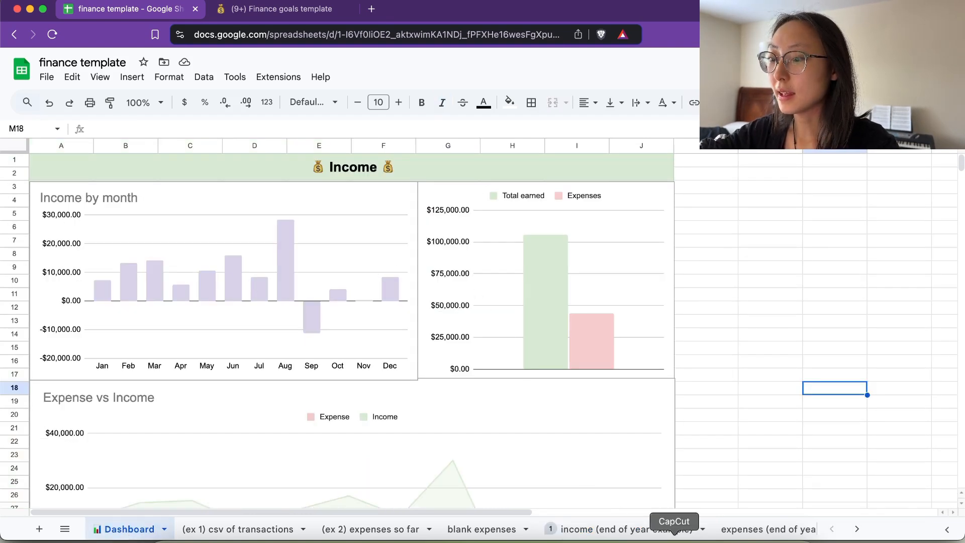
{"action": "left_click", "coordinate": [612, 224]}
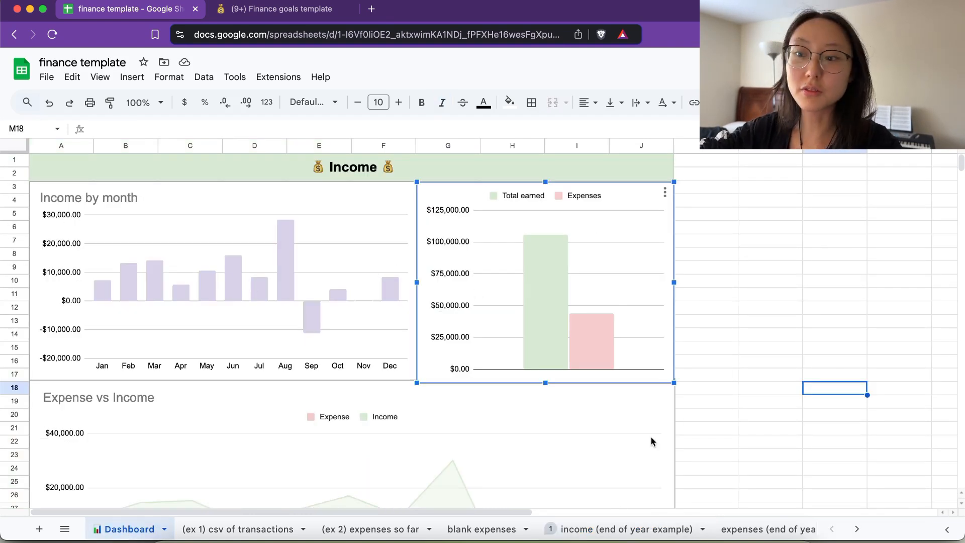
{"action": "scroll", "coordinate": [734, 523], "scroll_direction": "right", "scroll_amount": 5}
{"action": "scroll", "coordinate": [652, 474], "scroll_direction": "down", "scroll_amount": 5}
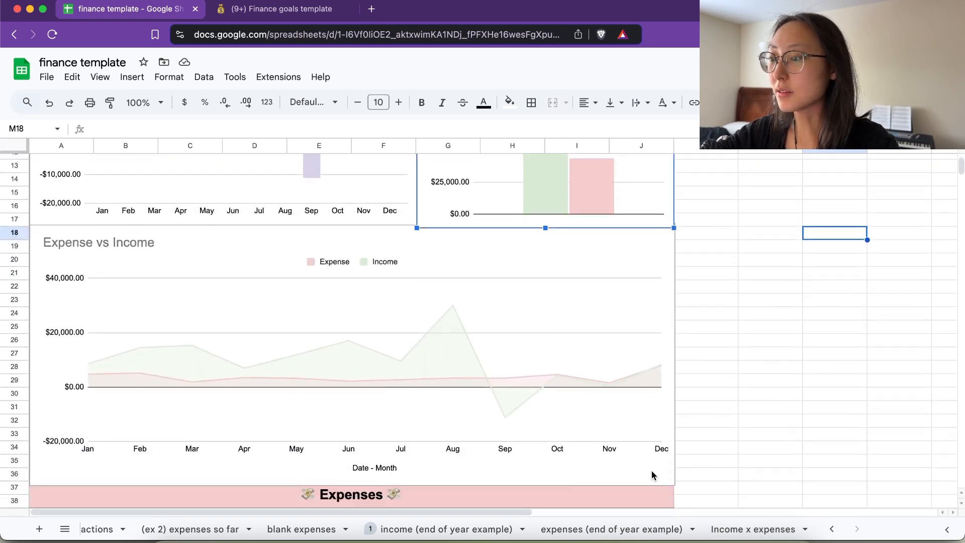
{"action": "left_click", "coordinate": [552, 282]}
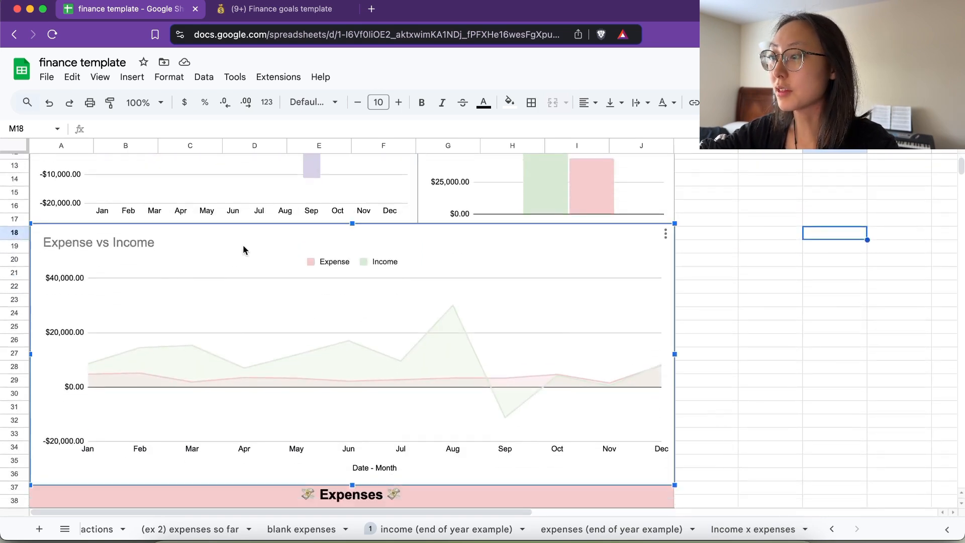
- Open the Income x expenses sheet and view the Category choices available for cell D2, keeping its current choice
{"action": "left_click", "coordinate": [740, 532]}
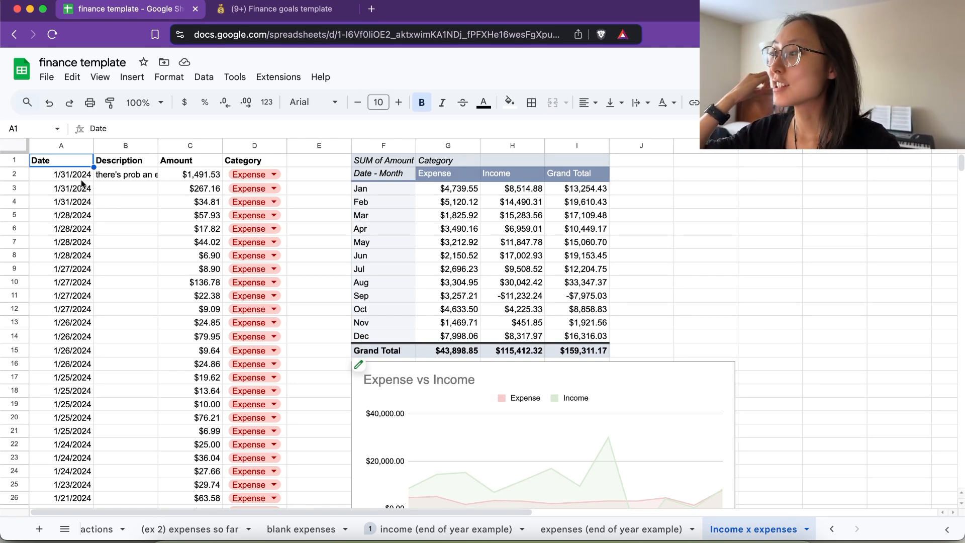
{"action": "scroll", "coordinate": [189, 300], "scroll_direction": "down", "scroll_amount": 1}
{"action": "scroll", "coordinate": [189, 300], "scroll_direction": "up", "scroll_amount": 1}
{"action": "left_click", "coordinate": [283, 174]}
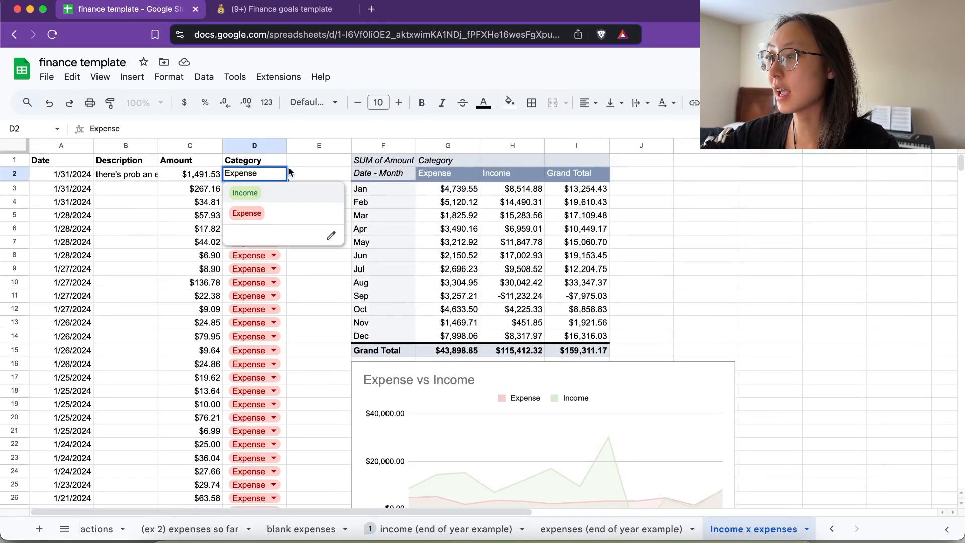
{"action": "left_click", "coordinate": [285, 172]}
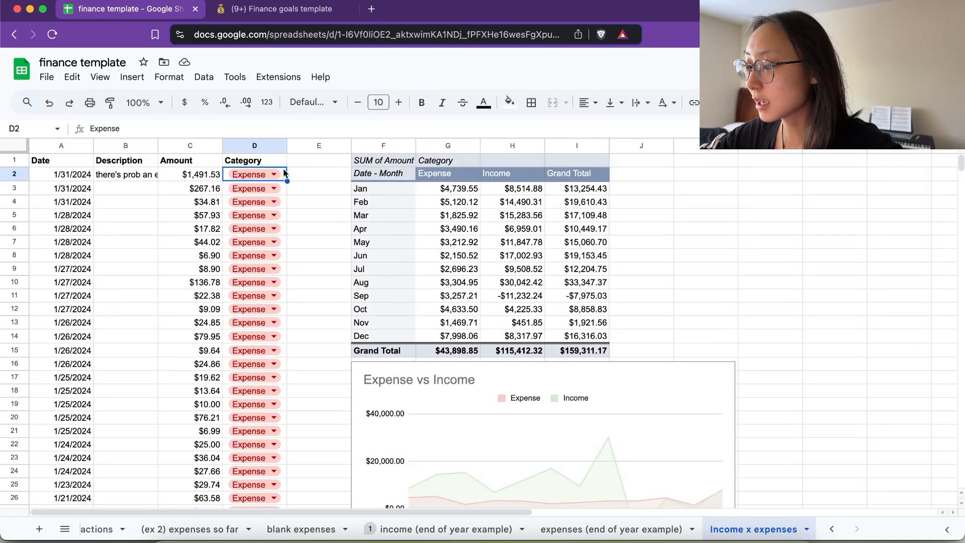
- Select the Category column from D2 to its last entry and inspect where the expense rows end and the income rows begin
{"action": "key", "text": "super+shift+Down"}
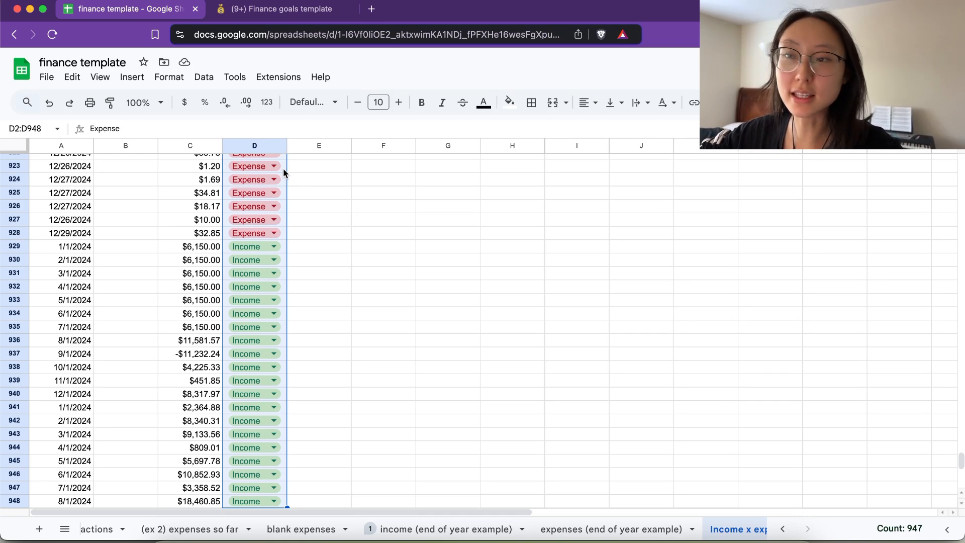
{"action": "scroll", "coordinate": [282, 168], "scroll_direction": "up", "scroll_amount": 10}
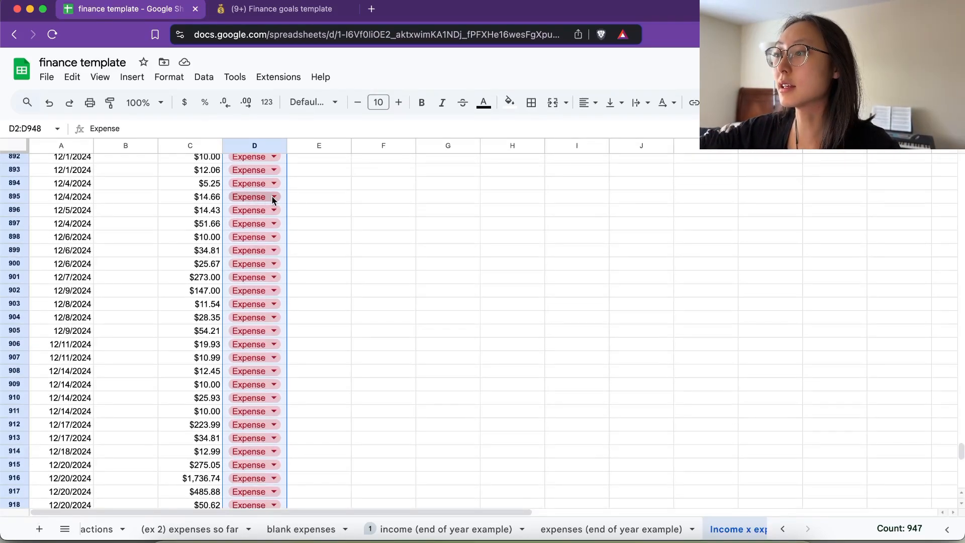
{"action": "left_click", "coordinate": [344, 294]}
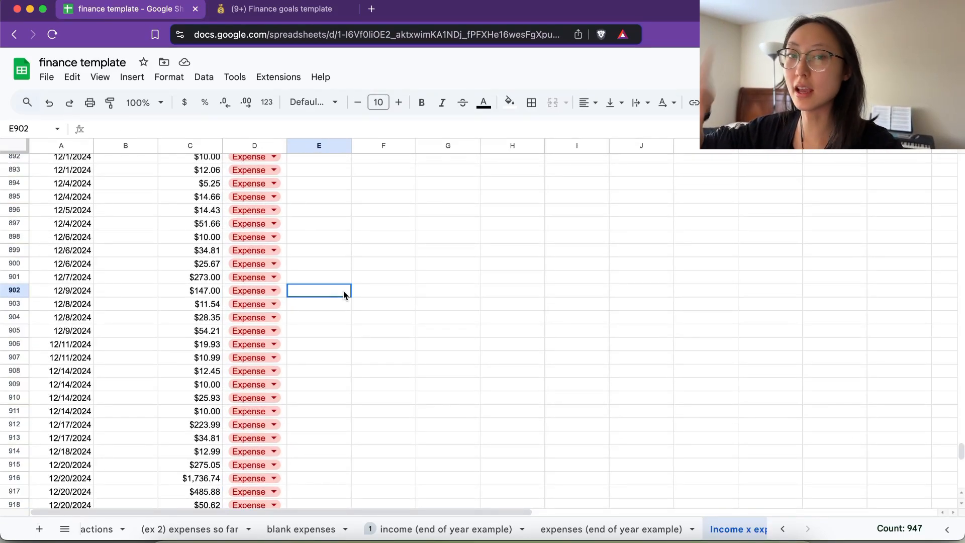
{"action": "scroll", "coordinate": [274, 334], "scroll_direction": "down", "scroll_amount": 8}
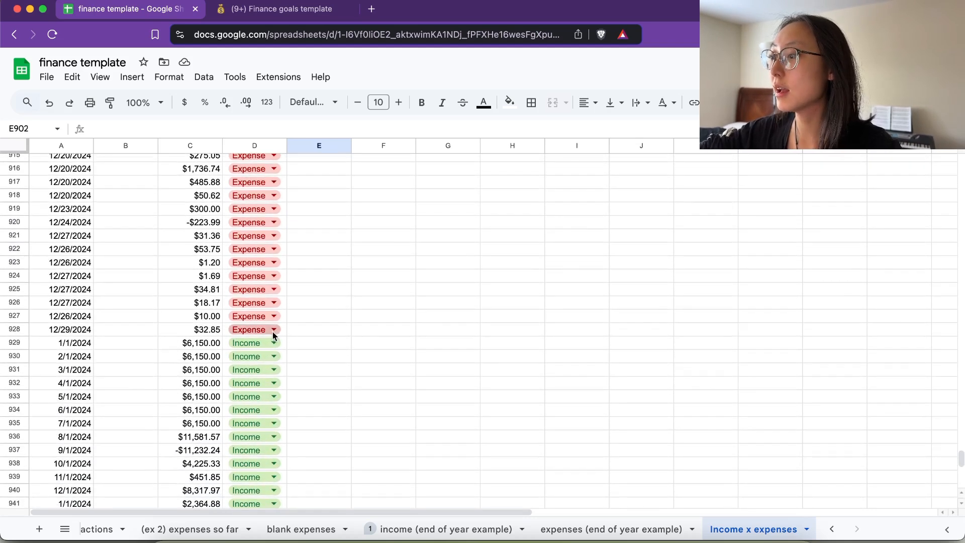
{"action": "left_click", "coordinate": [280, 330]}
{"action": "left_click", "coordinate": [72, 345]}
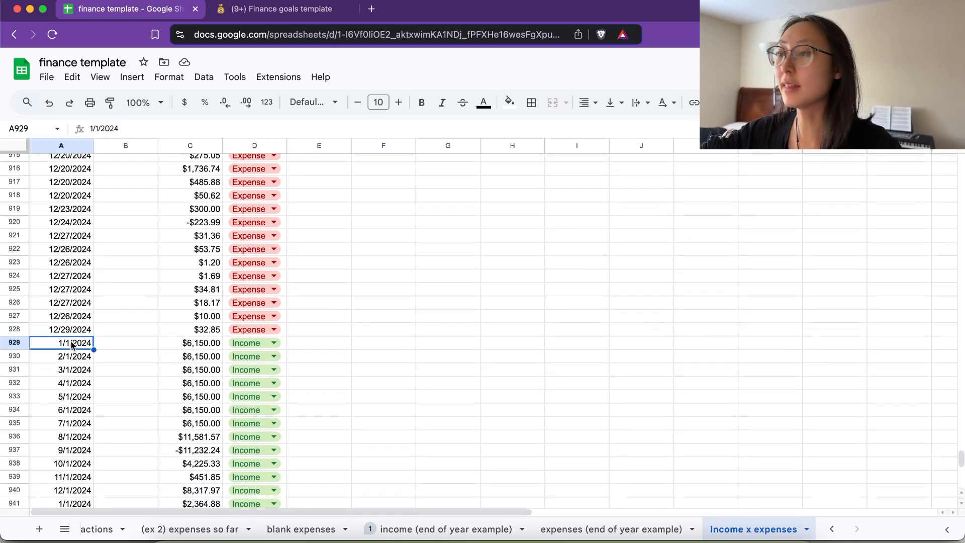
{"action": "scroll", "coordinate": [72, 345], "scroll_direction": "down", "scroll_amount": 5}
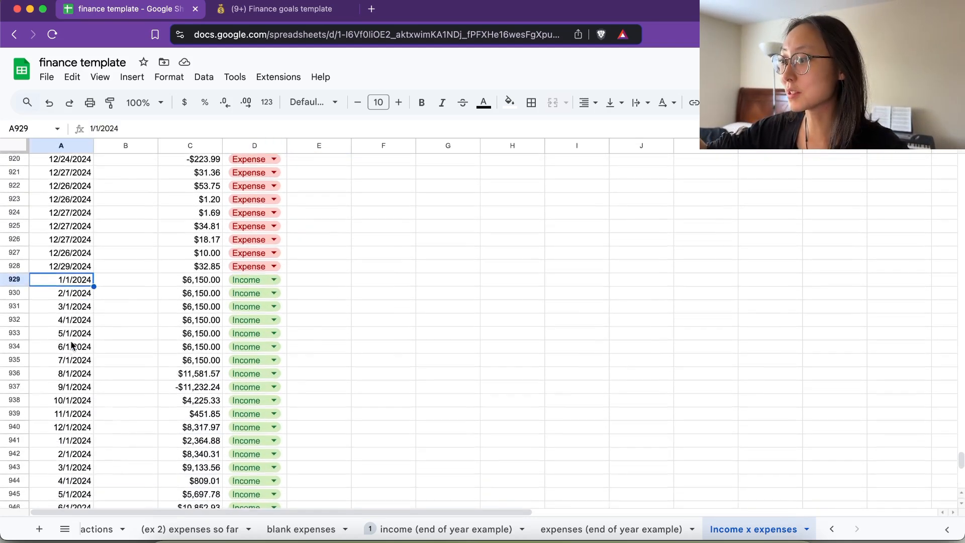
- Keep the first income row, D929, categorized as Income and select the Income category cells down to row 948
{"action": "left_click", "coordinate": [284, 230]}
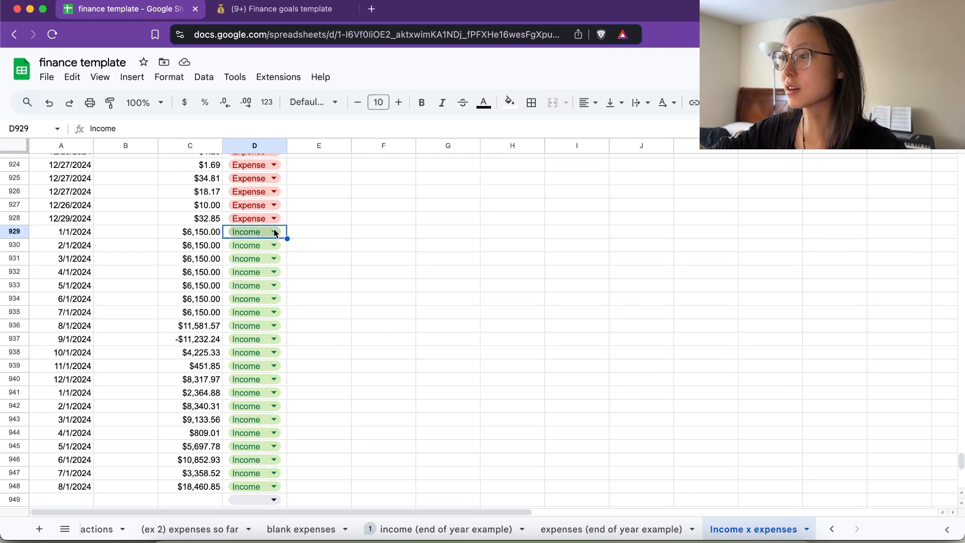
{"action": "left_click", "coordinate": [274, 231]}
{"action": "left_click", "coordinate": [275, 259]}
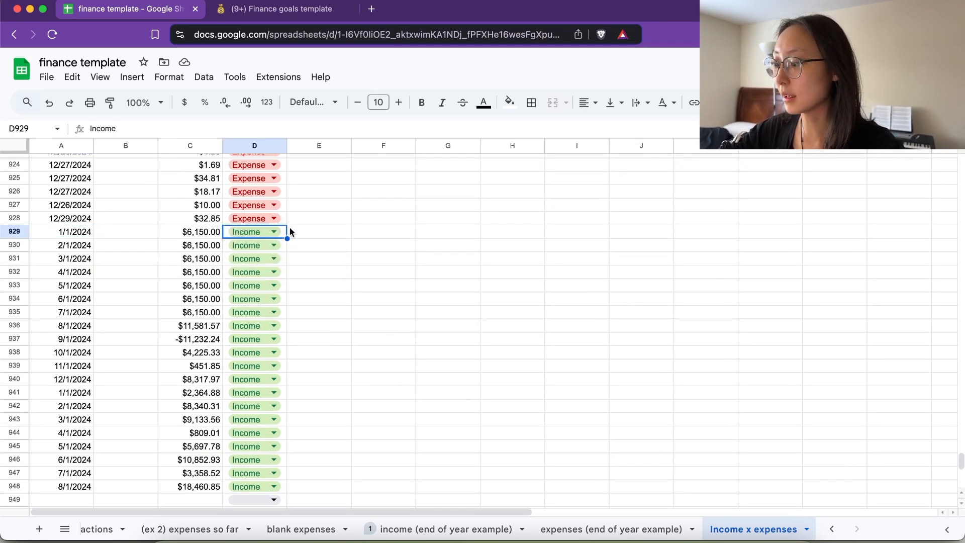
{"action": "key", "text": "ctrl+shift+Down"}
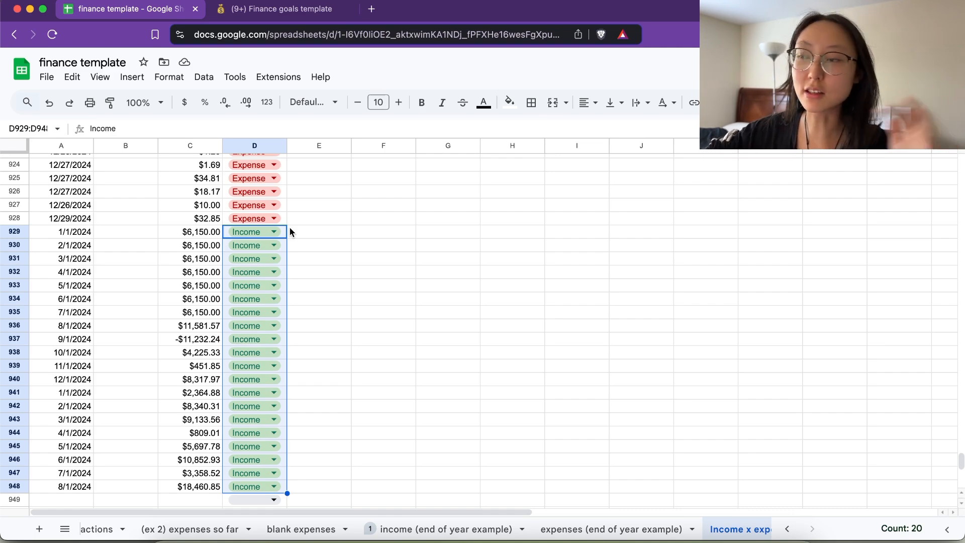
- Return to the beginning of the Income x expenses sheet and select pivot range F2:I14, narrowing it to F2:H14
{"action": "scroll", "coordinate": [331, 285], "scroll_direction": "up", "scroll_amount": 20}
{"action": "scroll", "coordinate": [331, 285], "scroll_direction": "up", "scroll_amount": 20}
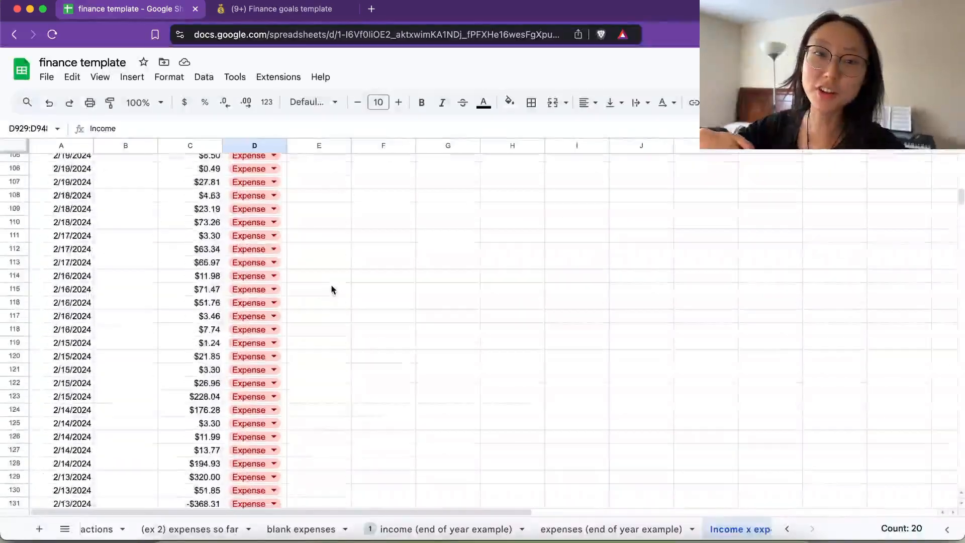
{"action": "left_click", "coordinate": [324, 270]}
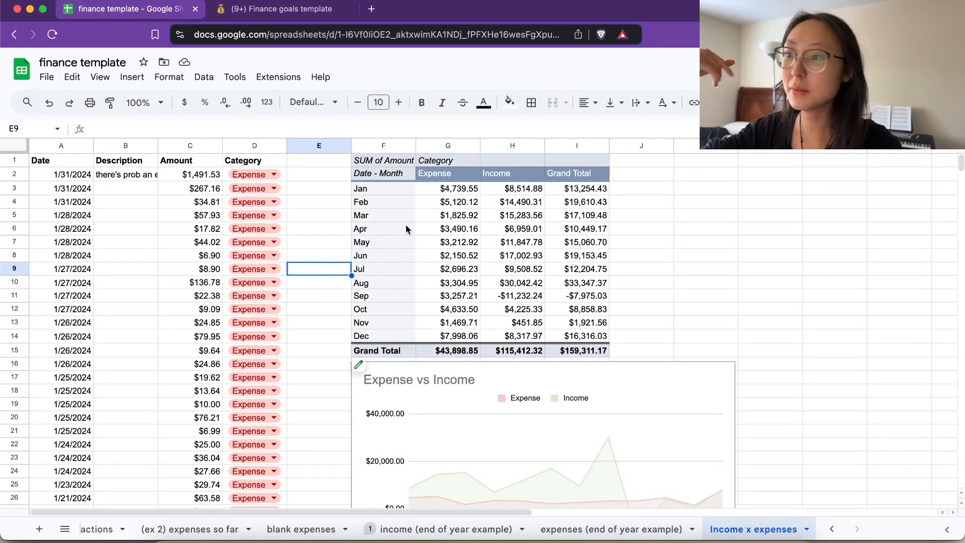
{"action": "left_click_drag", "start_coordinate": [373, 174], "coordinate": [592, 338]}
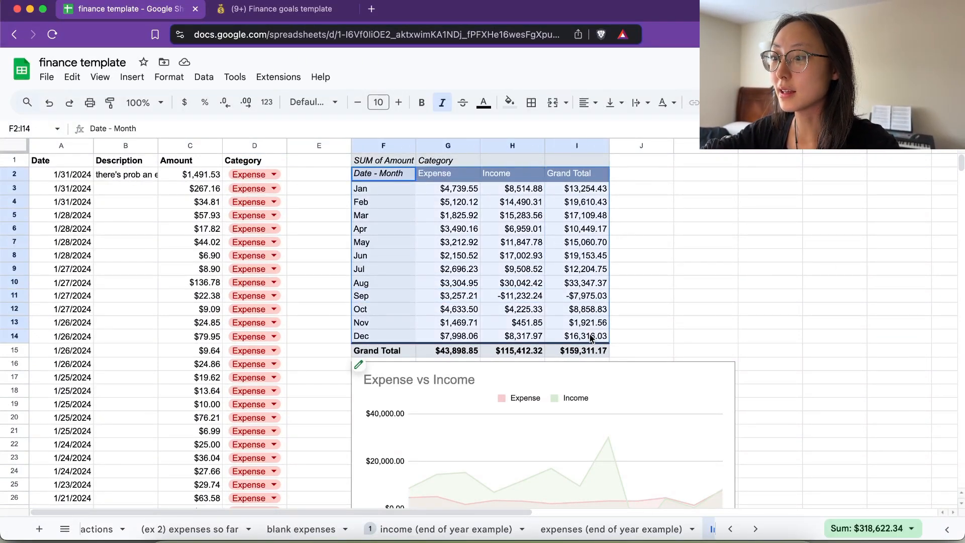
{"action": "left_click_drag", "start_coordinate": [392, 177], "coordinate": [528, 335]}
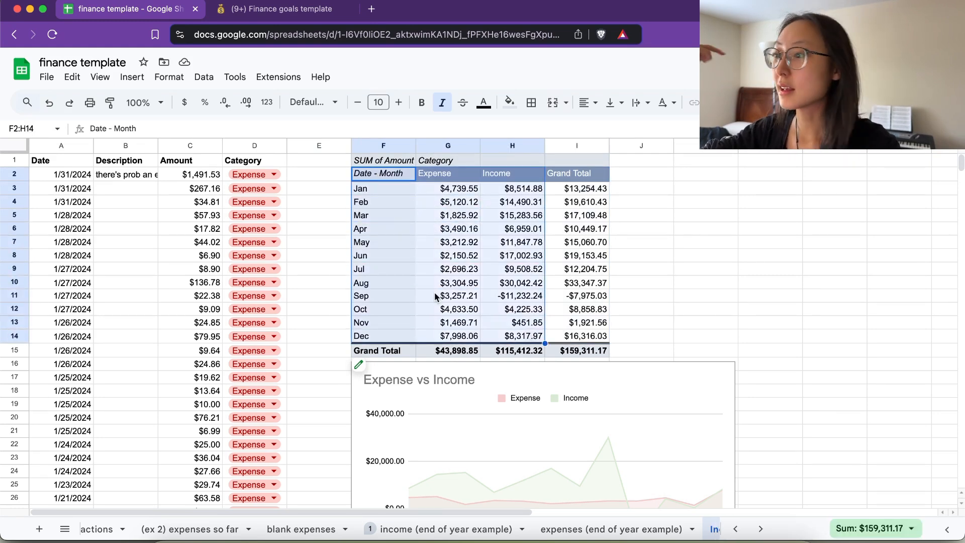
- Open the Expense vs Income chart's settings to inspect its chart type, data range and series, and close them without changes
{"action": "scroll", "coordinate": [409, 294], "scroll_direction": "down", "scroll_amount": 3}
{"action": "double_click", "coordinate": [645, 279]}
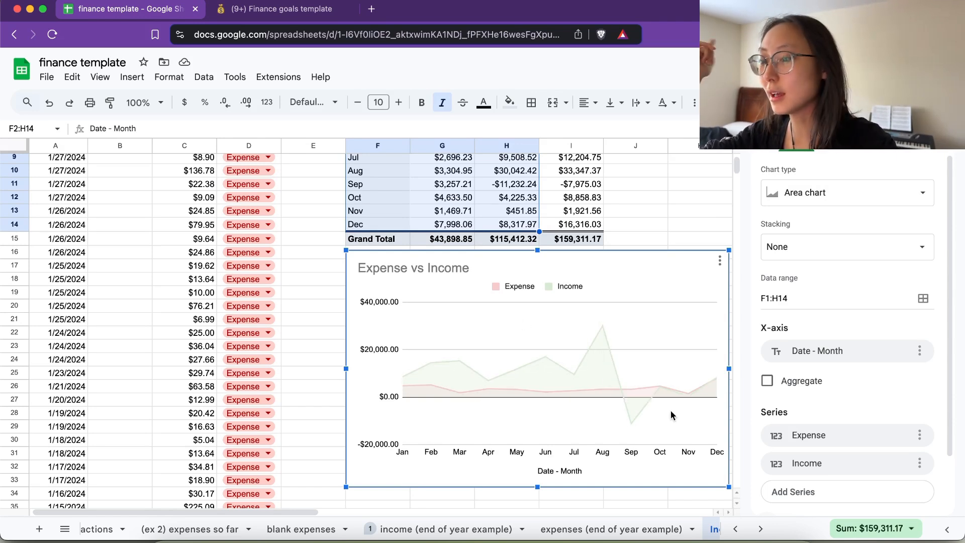
{"action": "left_click", "coordinate": [632, 424]}
{"action": "left_click", "coordinate": [687, 196]}
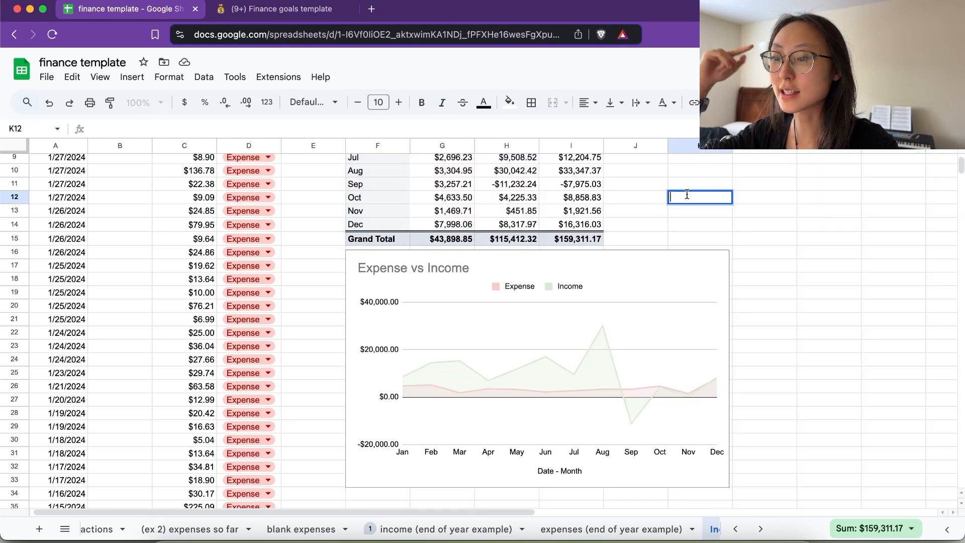
{"action": "left_click", "coordinate": [662, 211]}
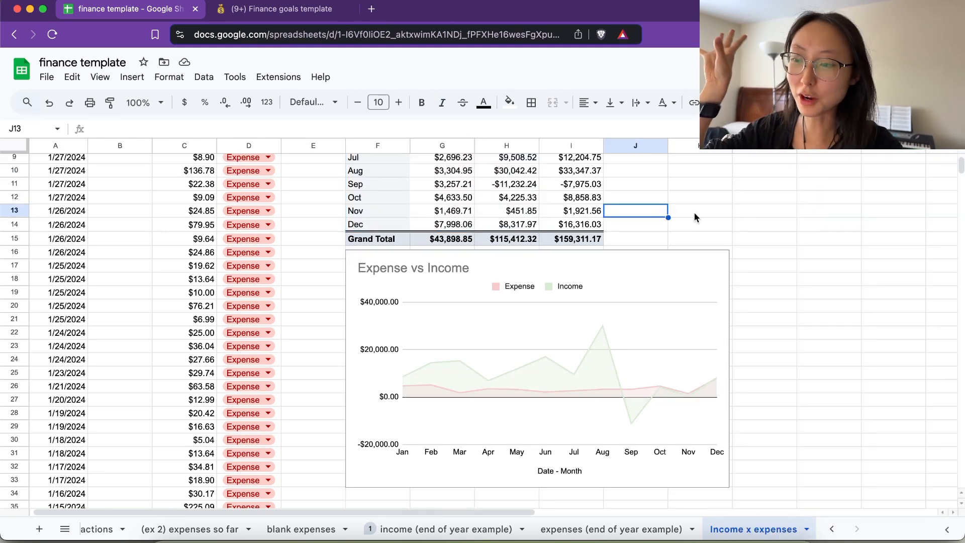
{"action": "left_click", "coordinate": [695, 212]}
- Open the Dashboard sheet and look over the charts in its Income section
{"action": "scroll", "coordinate": [157, 528], "scroll_direction": "left", "scroll_amount": 5}
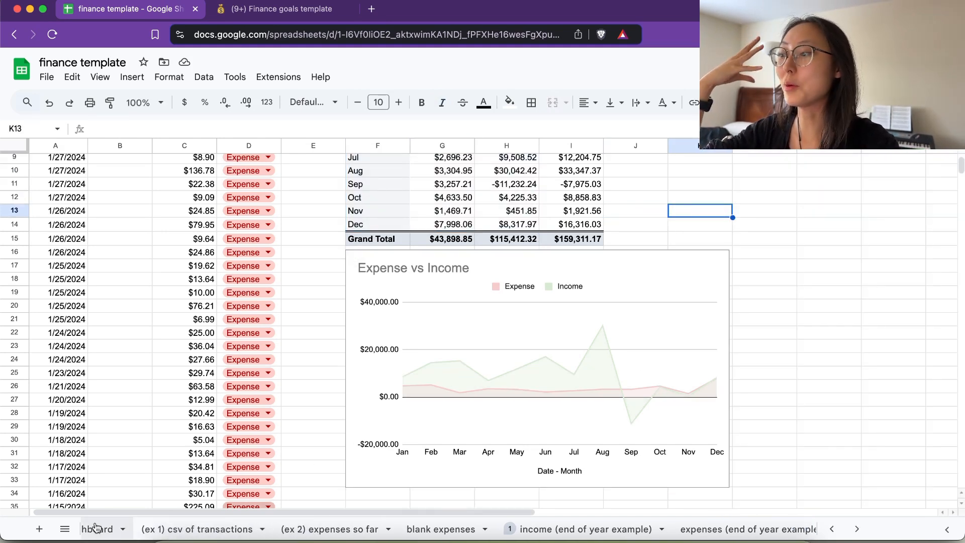
{"action": "left_click", "coordinate": [99, 529]}
{"action": "scroll", "coordinate": [216, 397], "scroll_direction": "up", "scroll_amount": 5}
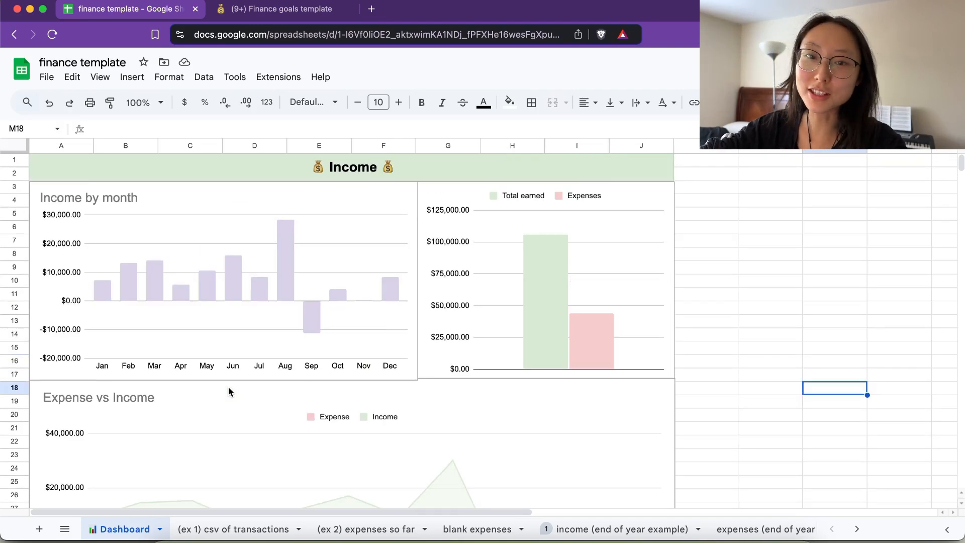
{"action": "scroll", "coordinate": [512, 305], "scroll_direction": "down", "scroll_amount": 10}
{"action": "scroll", "coordinate": [512, 305], "scroll_direction": "up", "scroll_amount": 10}
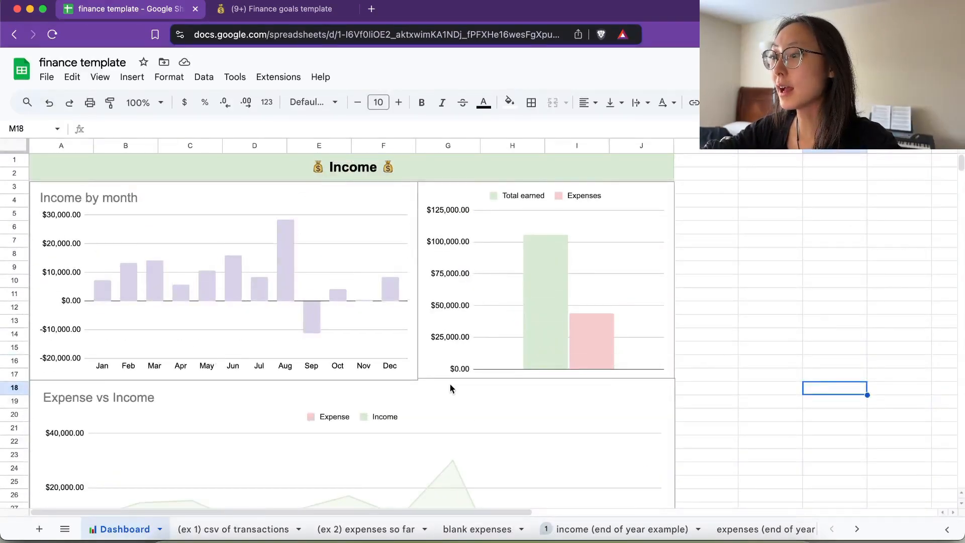
- Examine the Categories of spend and Amount spent by month charts in the Dashboard's Expenses section
{"action": "scroll", "coordinate": [450, 385], "scroll_direction": "down", "scroll_amount": 10}
{"action": "left_click", "coordinate": [390, 391]}
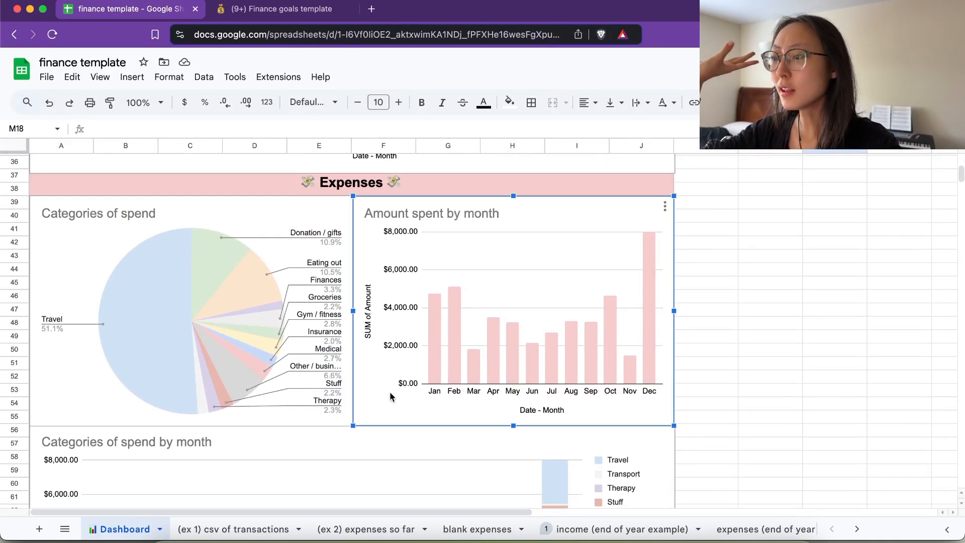
{"action": "left_click", "coordinate": [702, 289]}
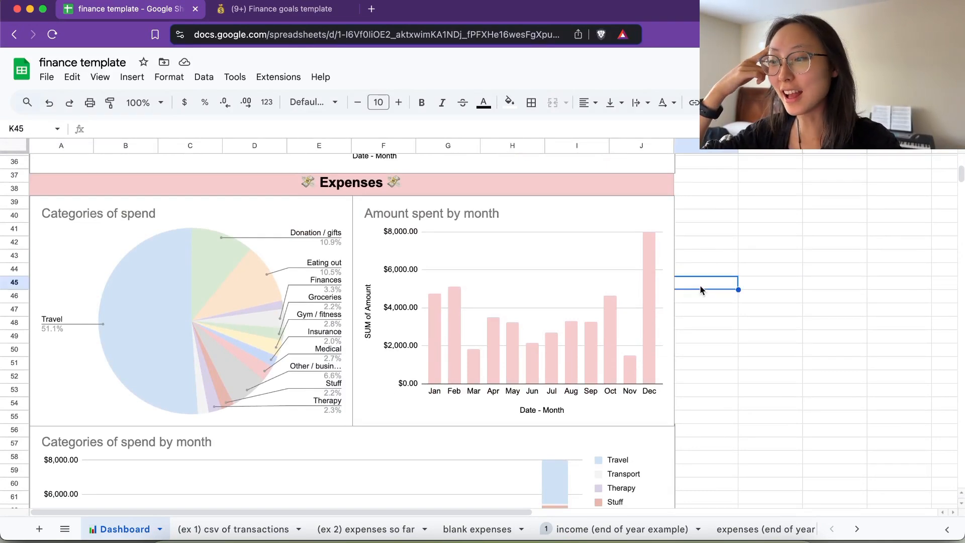
{"action": "left_click", "coordinate": [765, 310]}
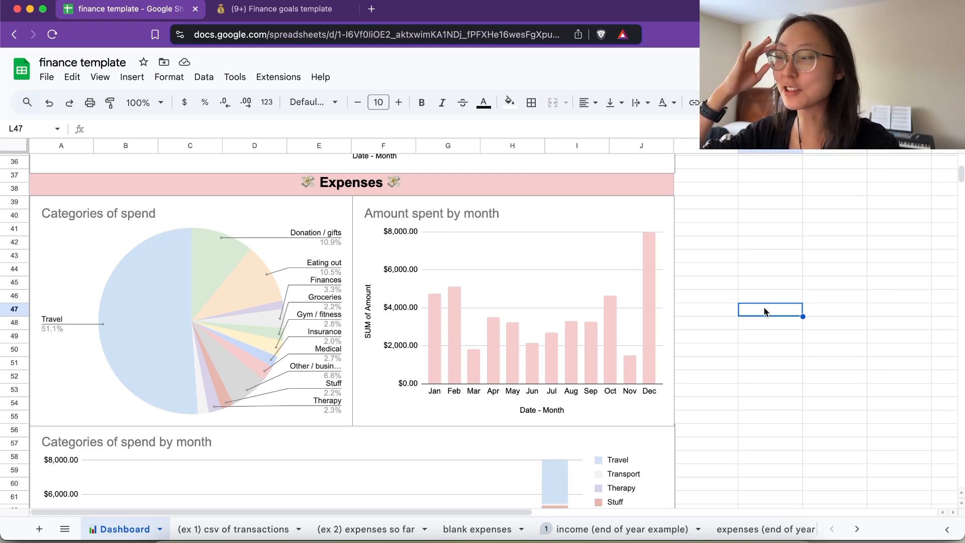
- Review the Categories of spend by month chart and the Expenses by month pie charts from Jan 2024 to Dec 2024
{"action": "scroll", "coordinate": [765, 312], "scroll_direction": "down", "scroll_amount": 6}
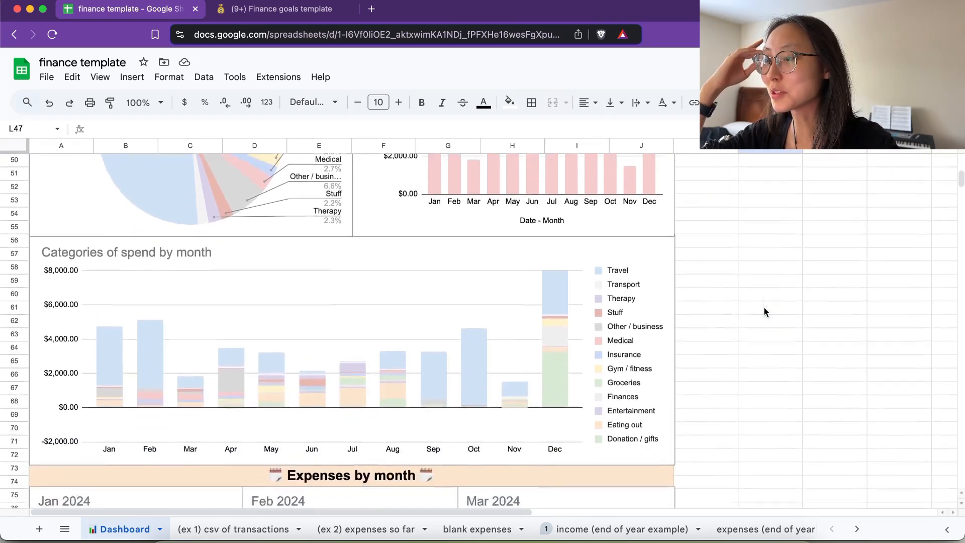
{"action": "scroll", "coordinate": [764, 312], "scroll_direction": "down", "scroll_amount": 6}
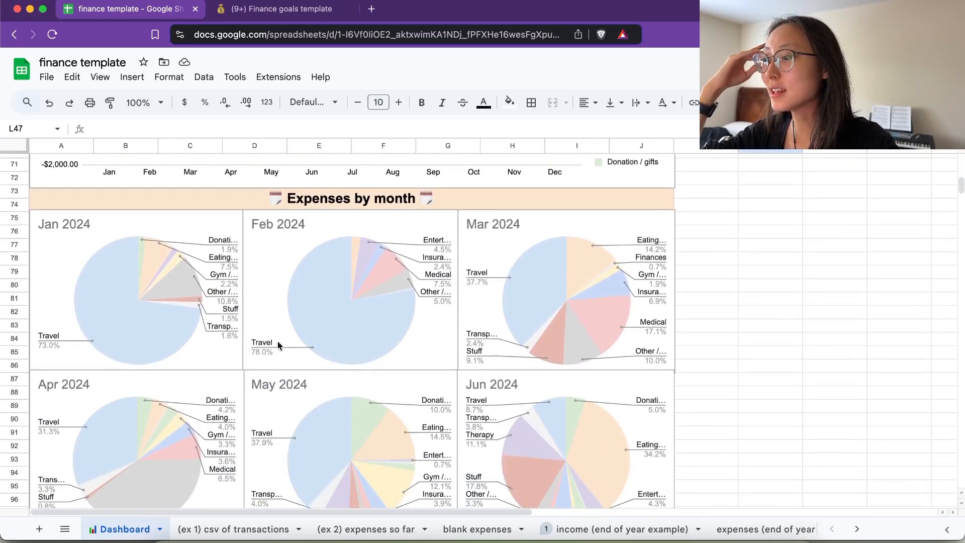
{"action": "scroll", "coordinate": [243, 341], "scroll_direction": "down", "scroll_amount": 10}
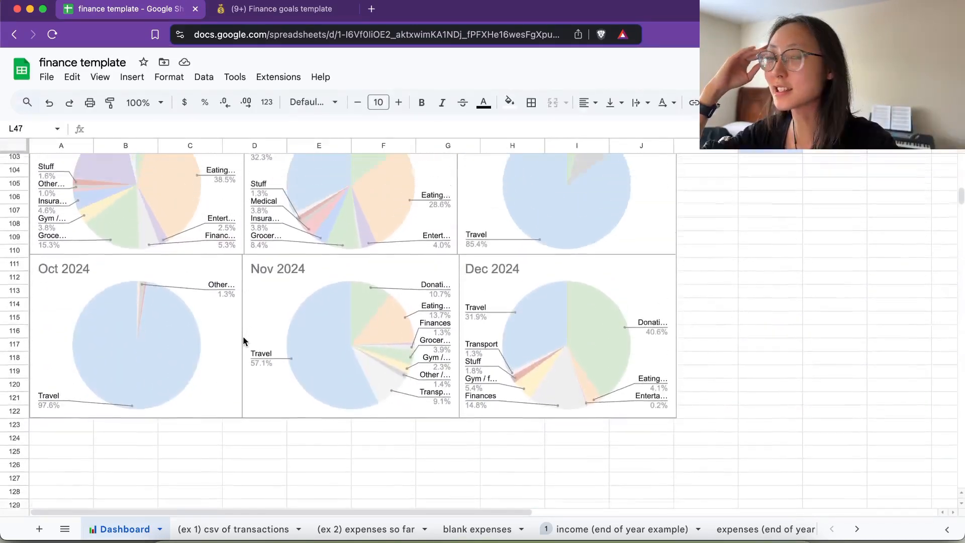
{"action": "scroll", "coordinate": [243, 341], "scroll_direction": "up", "scroll_amount": 4}
{"action": "scroll", "coordinate": [243, 340], "scroll_direction": "up", "scroll_amount": 6}
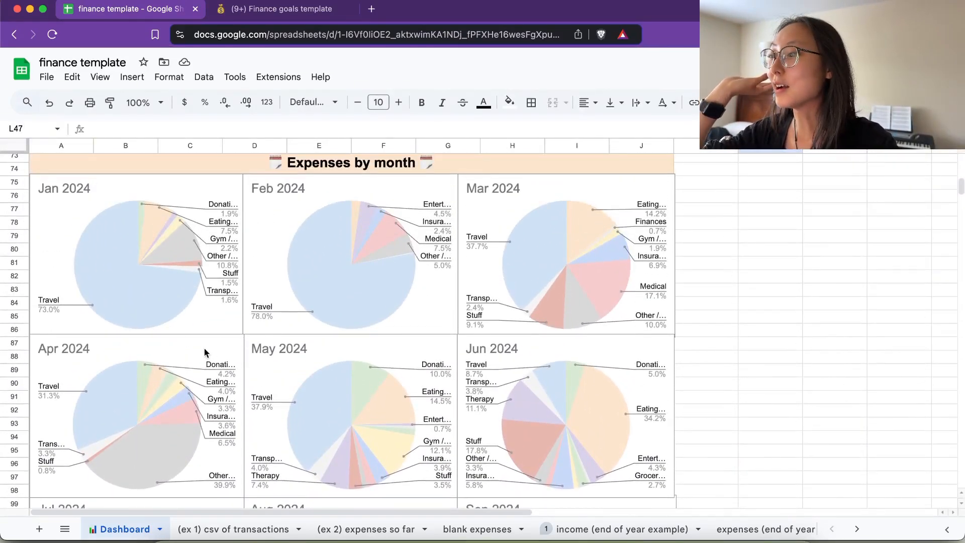
- Select the Categories of spend by month chart to look at it again and return to the Dashboard's Income section
{"action": "scroll", "coordinate": [192, 325], "scroll_direction": "up", "scroll_amount": 10}
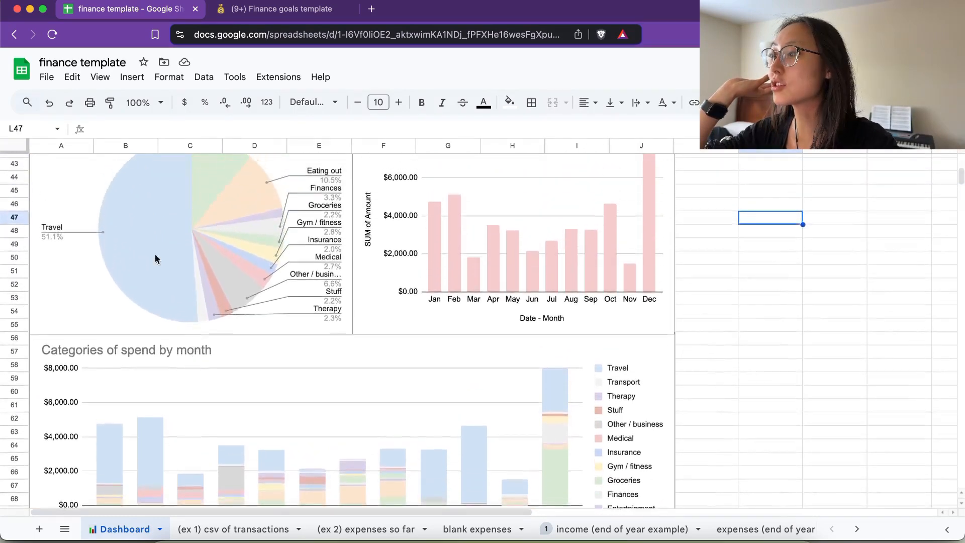
{"action": "left_click", "coordinate": [134, 393]}
{"action": "scroll", "coordinate": [133, 393], "scroll_direction": "down", "scroll_amount": 1}
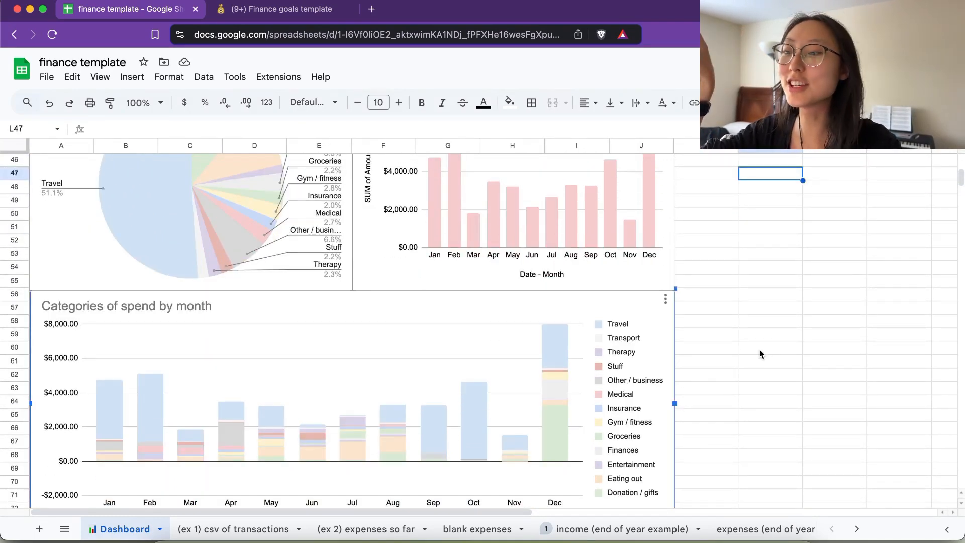
{"action": "scroll", "coordinate": [759, 349], "scroll_direction": "up", "scroll_amount": 15}
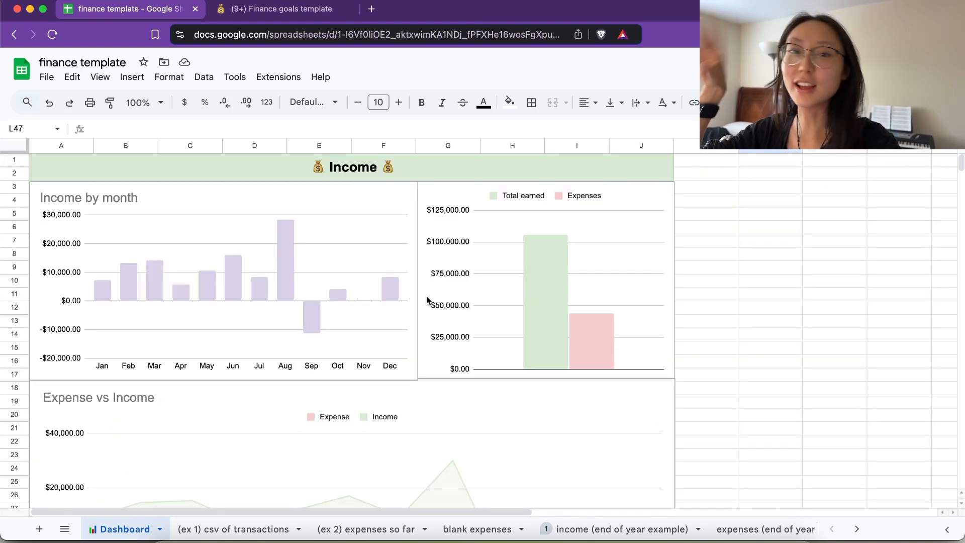
- Switch to the Finance goals template page in Notion and look through its spreadsheet link and 2025 goals section
{"action": "left_click", "coordinate": [271, 15]}
{"action": "scroll", "coordinate": [750, 292], "scroll_direction": "down", "scroll_amount": 2}
{"action": "scroll", "coordinate": [749, 292], "scroll_direction": "down", "scroll_amount": 2}
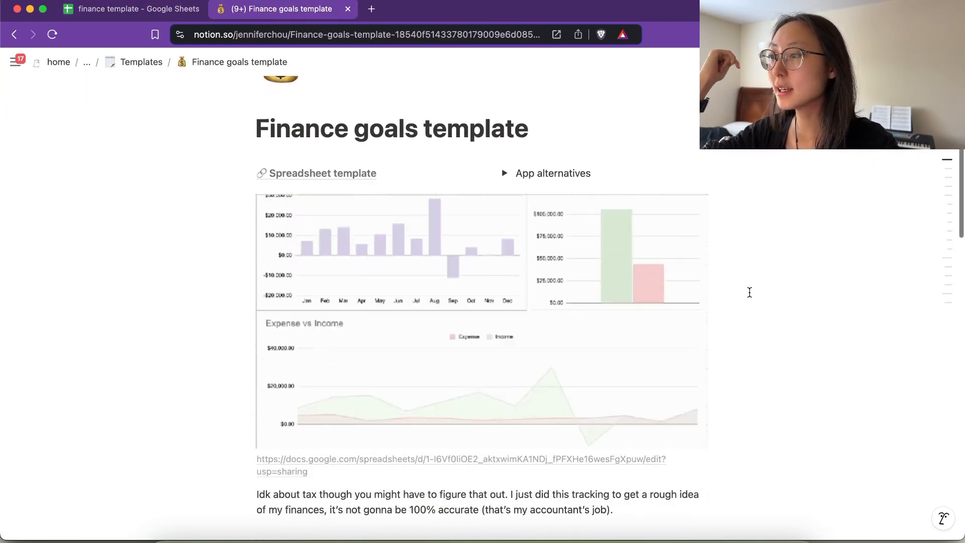
{"action": "scroll", "coordinate": [398, 294], "scroll_direction": "down", "scroll_amount": 6}
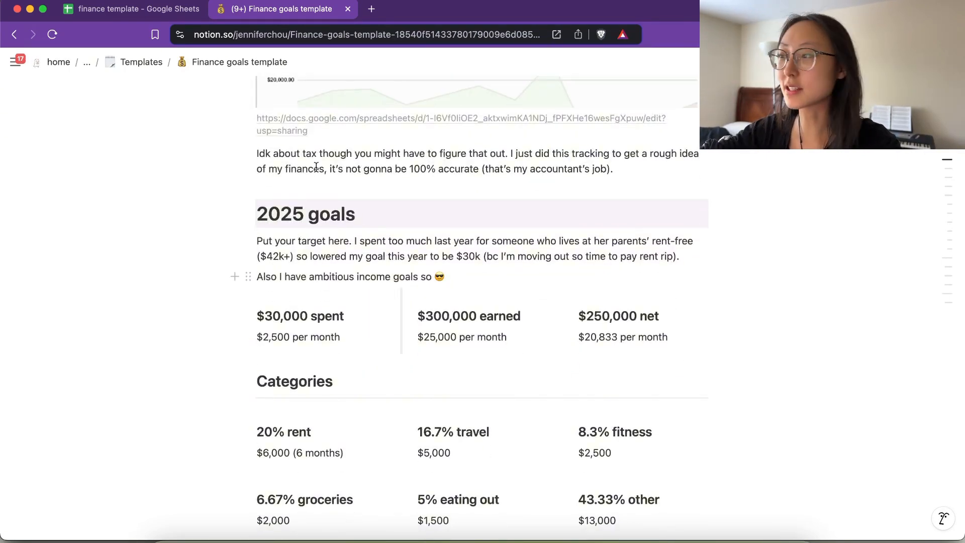
- Switch back to Google Sheets and open the (ex 1) csv of transactions sheet to inspect its Account # and Card Member columns
{"action": "left_click", "coordinate": [133, 15]}
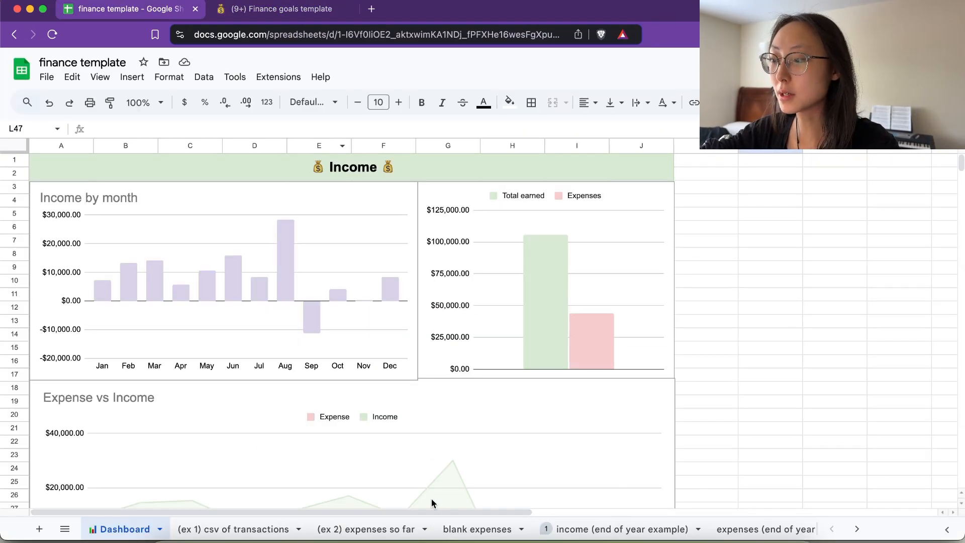
{"action": "left_click", "coordinate": [196, 529]}
{"action": "left_click", "coordinate": [323, 257]}
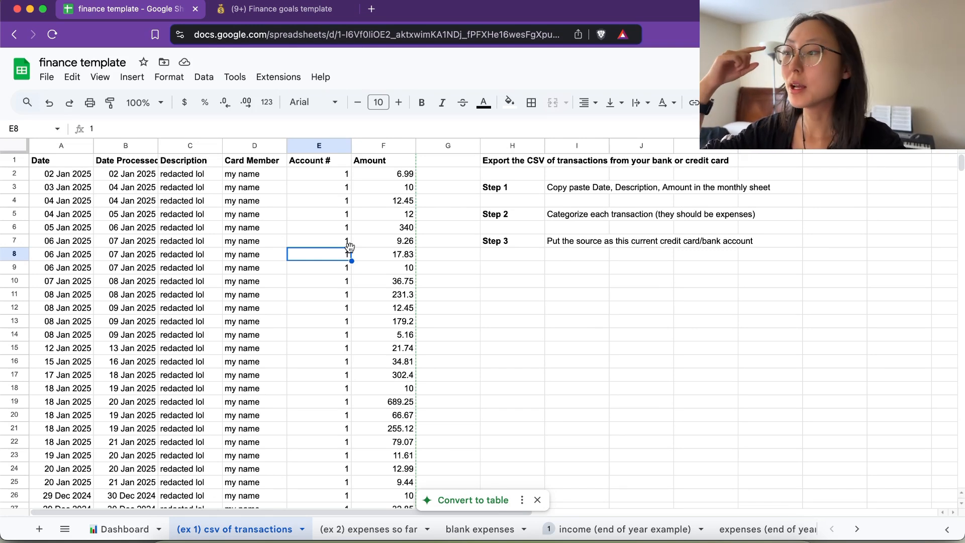
{"action": "left_click", "coordinate": [246, 228]}
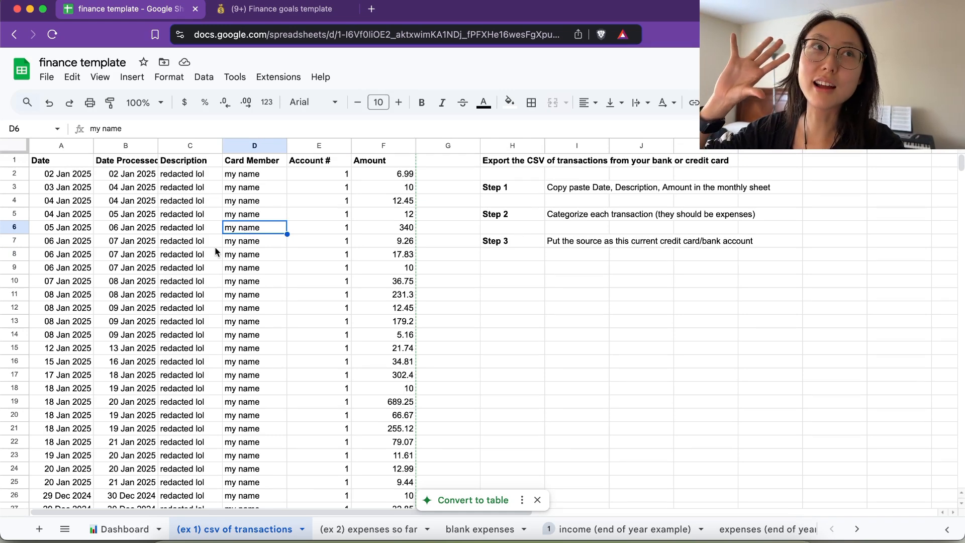
- Switch to the Notion Finance goals template and review the 2025 spent, earned and net targets and the category budgets, highlighting the $30,000 spent figure
{"action": "left_click", "coordinate": [281, 17]}
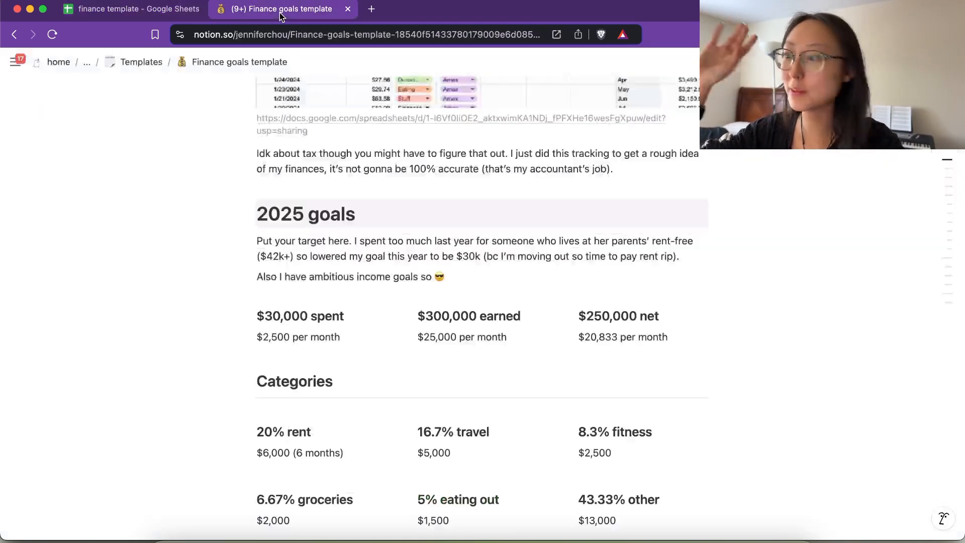
{"action": "scroll", "coordinate": [391, 195], "scroll_direction": "down", "scroll_amount": 2}
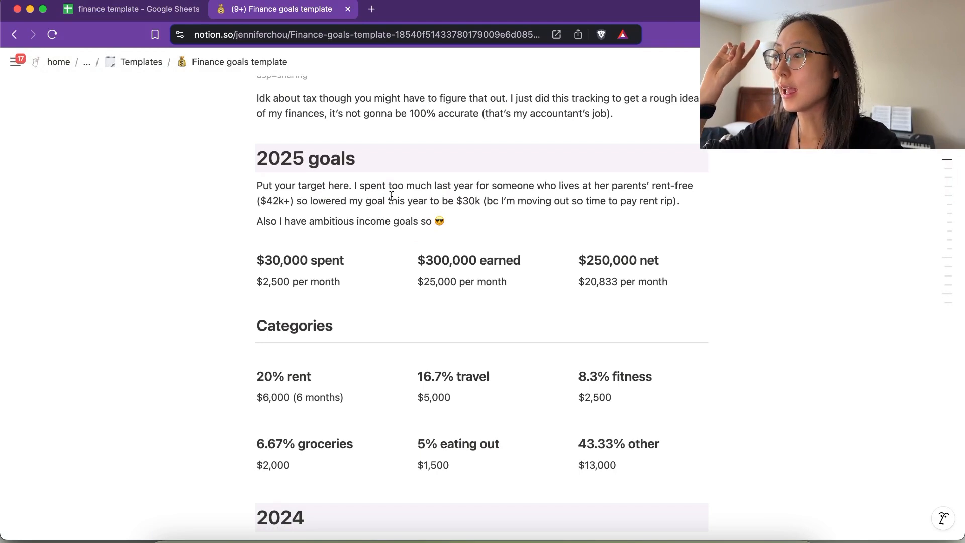
{"action": "left_click_drag", "start_coordinate": [267, 262], "coordinate": [310, 261]}
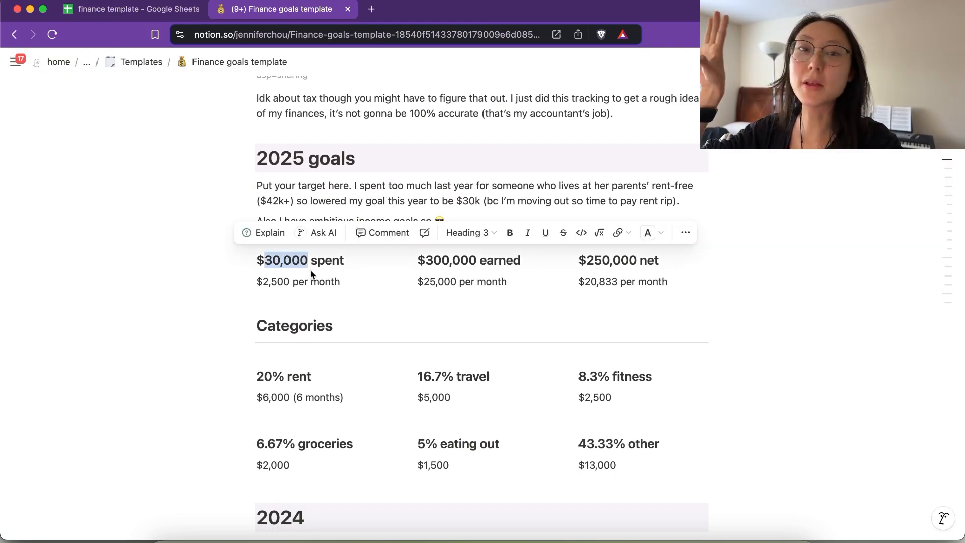
{"action": "left_click", "coordinate": [311, 274]}
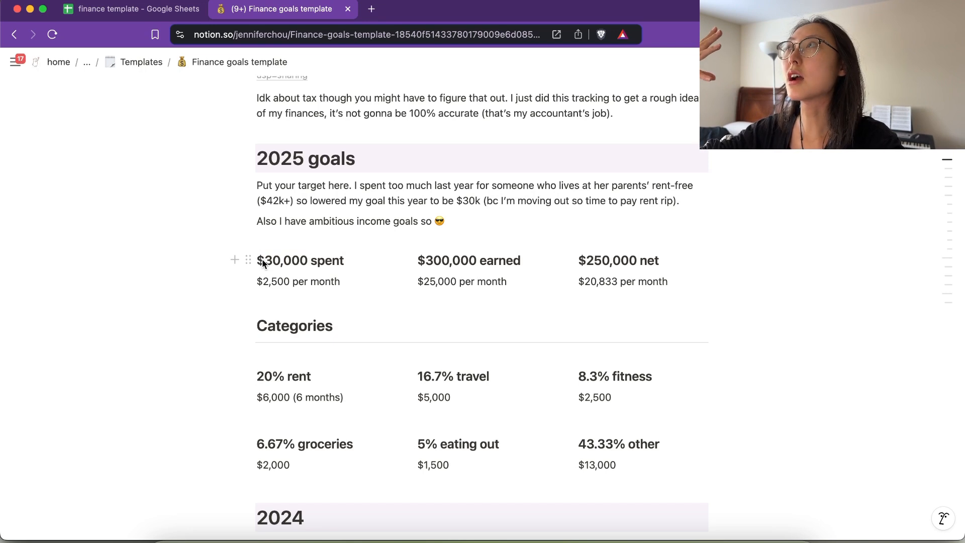
{"action": "scroll", "coordinate": [439, 258], "scroll_direction": "down", "scroll_amount": 3}
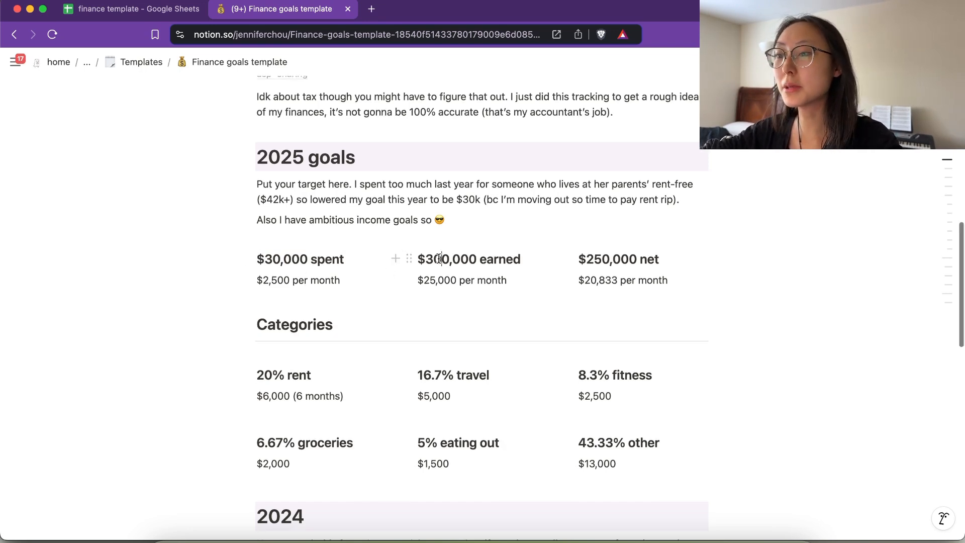
{"action": "scroll", "coordinate": [439, 258], "scroll_direction": "down", "scroll_amount": 2}
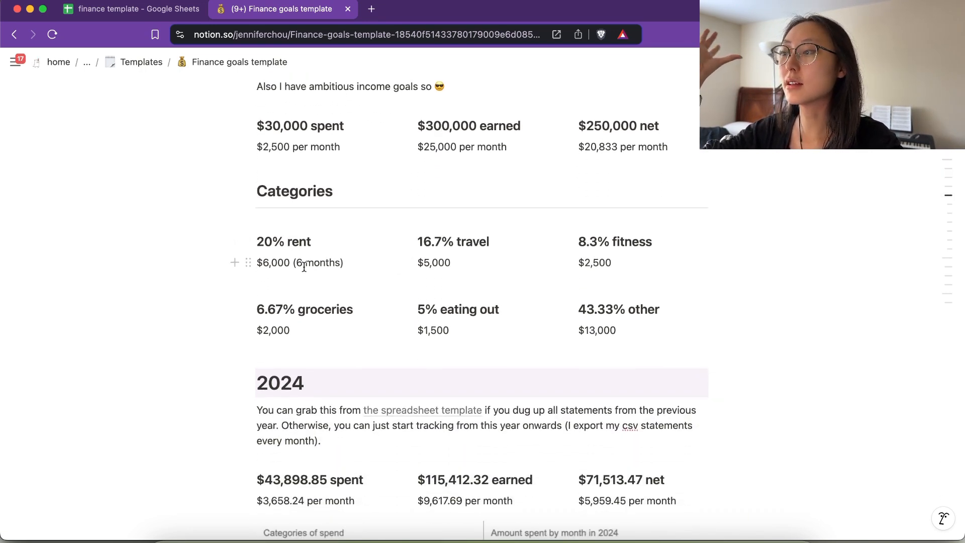
- Switch to the finance template in Google Sheets and select the Categories of spend chart in the Dashboard's Expenses section
{"action": "left_click", "coordinate": [132, 9]}
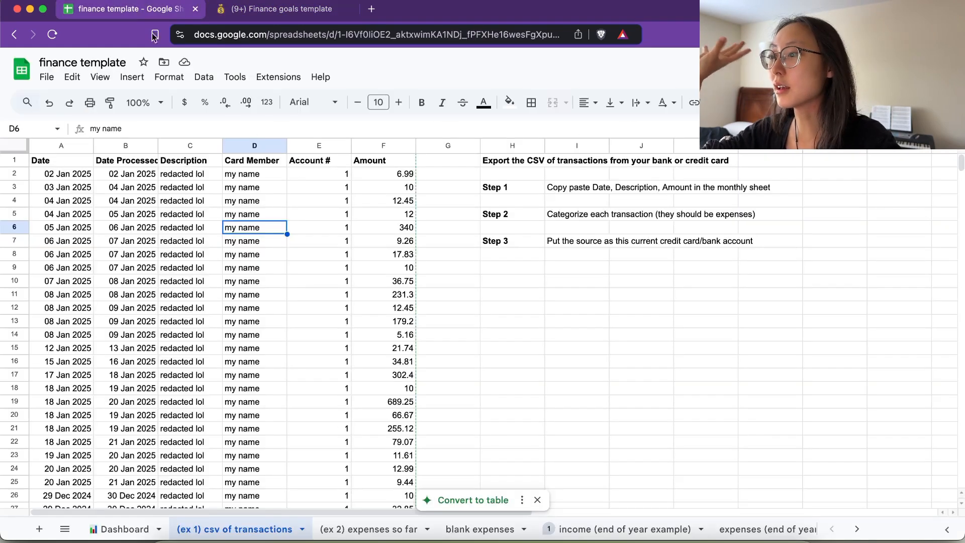
{"action": "left_click", "coordinate": [139, 529]}
{"action": "scroll", "coordinate": [259, 366], "scroll_direction": "down", "scroll_amount": 3}
{"action": "scroll", "coordinate": [259, 365], "scroll_direction": "up", "scroll_amount": 3}
{"action": "scroll", "coordinate": [259, 366], "scroll_direction": "down", "scroll_amount": 15}
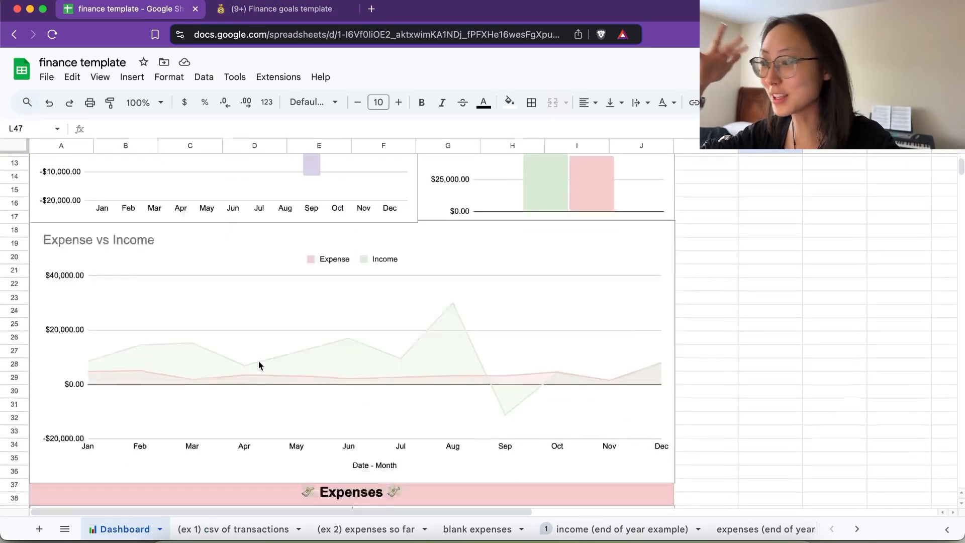
{"action": "left_click", "coordinate": [93, 314]}
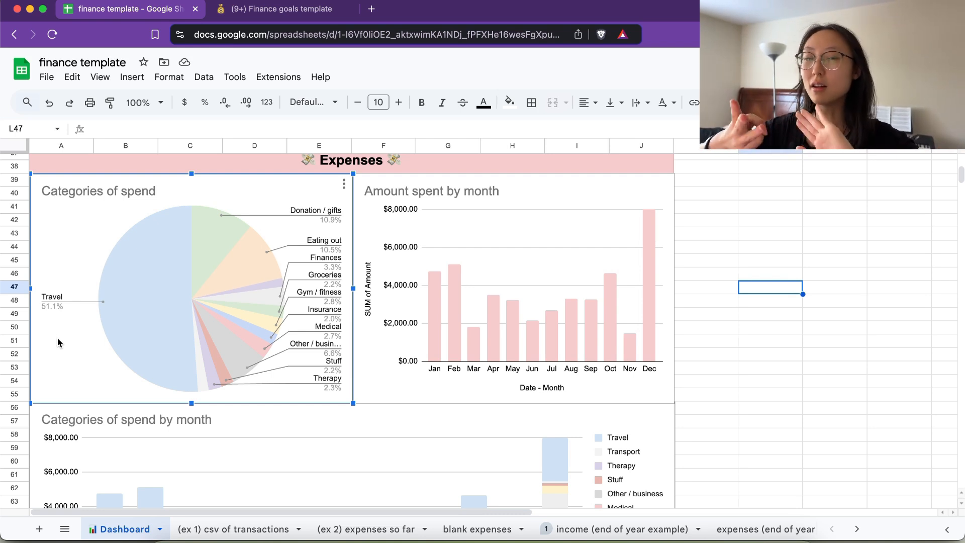
- Compare the travel and eating out budget percentages on the Notion goals page with the Categories of spend chart in Google Sheets
{"action": "left_click", "coordinate": [249, 15]}
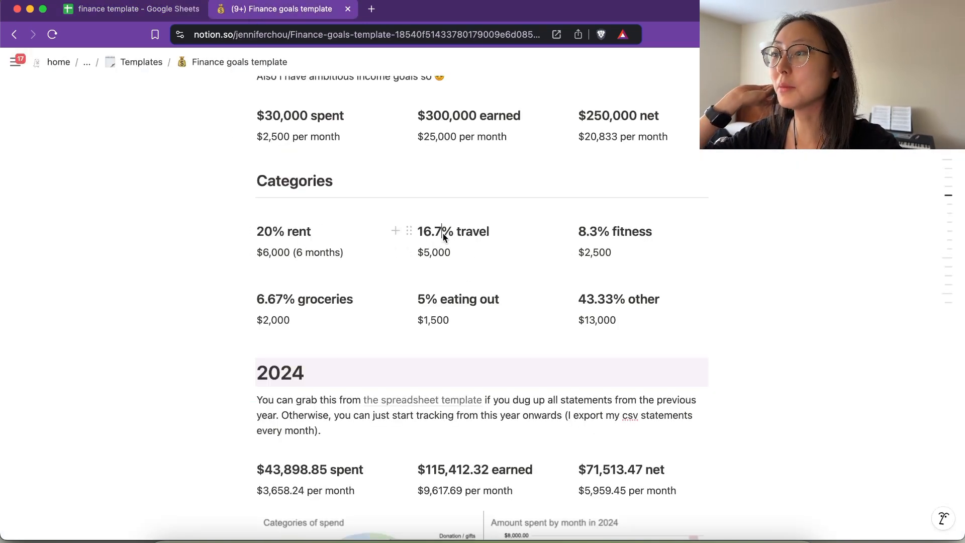
{"action": "left_click_drag", "start_coordinate": [424, 238], "coordinate": [418, 234]}
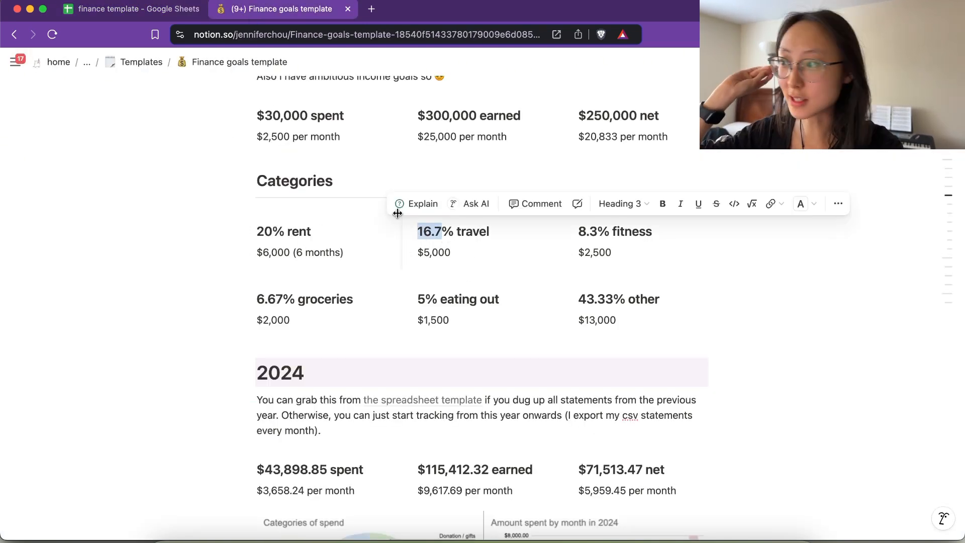
{"action": "left_click", "coordinate": [145, 15]}
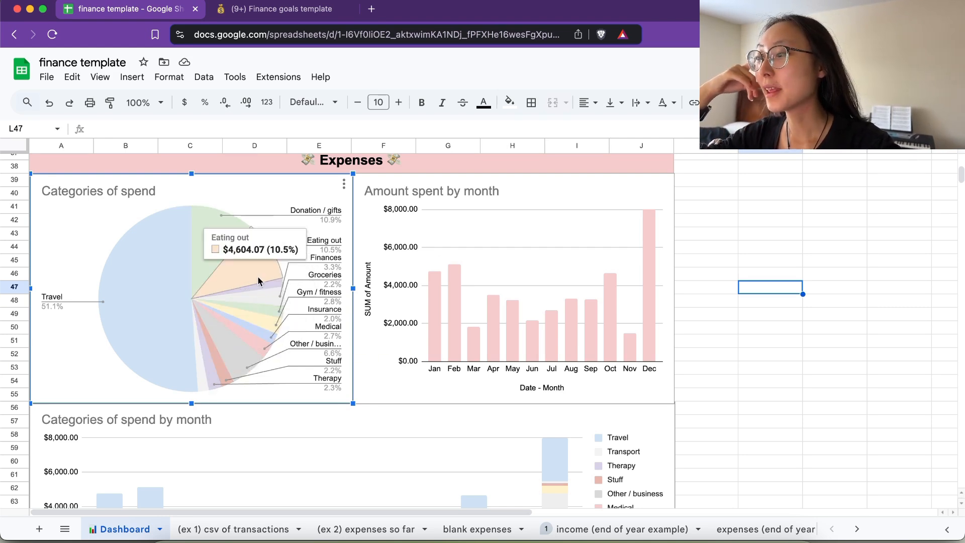
{"action": "left_click", "coordinate": [282, 9]}
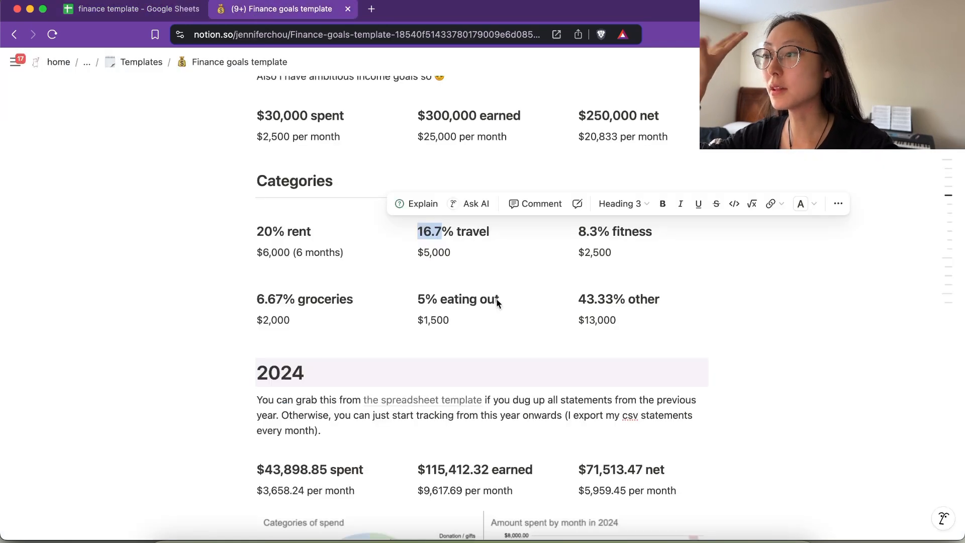
{"action": "left_click", "coordinate": [419, 299]}
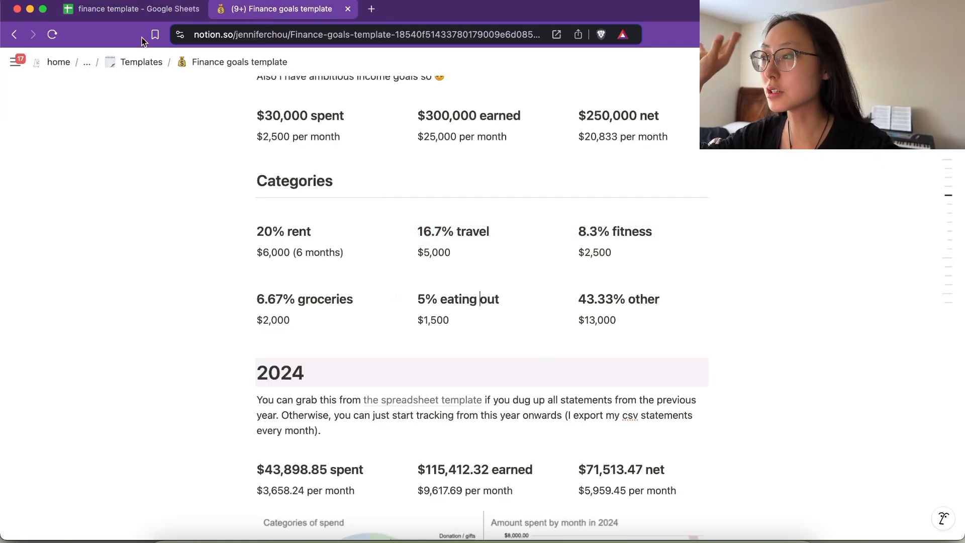
{"action": "left_click", "coordinate": [128, 12]}
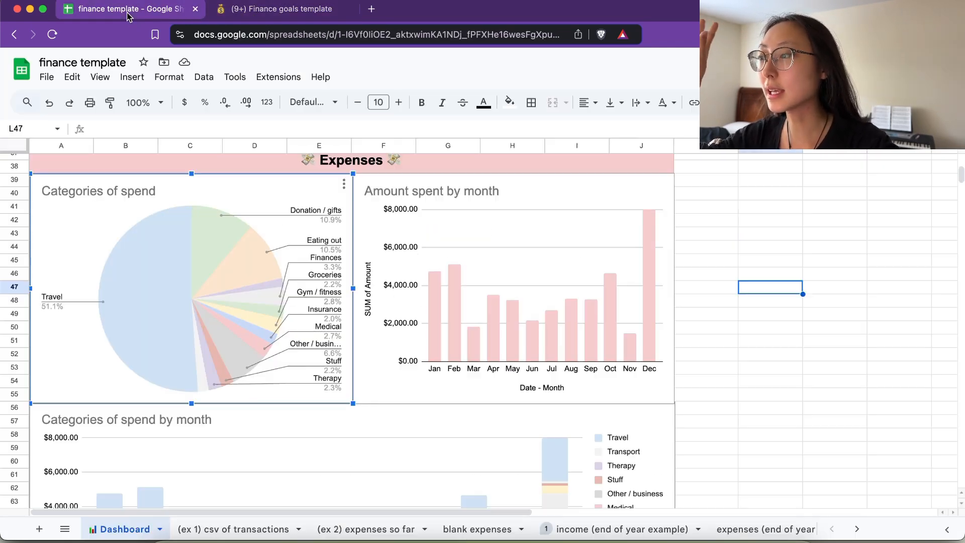
{"action": "left_click", "coordinate": [300, 8]}
{"action": "left_click", "coordinate": [435, 299]}
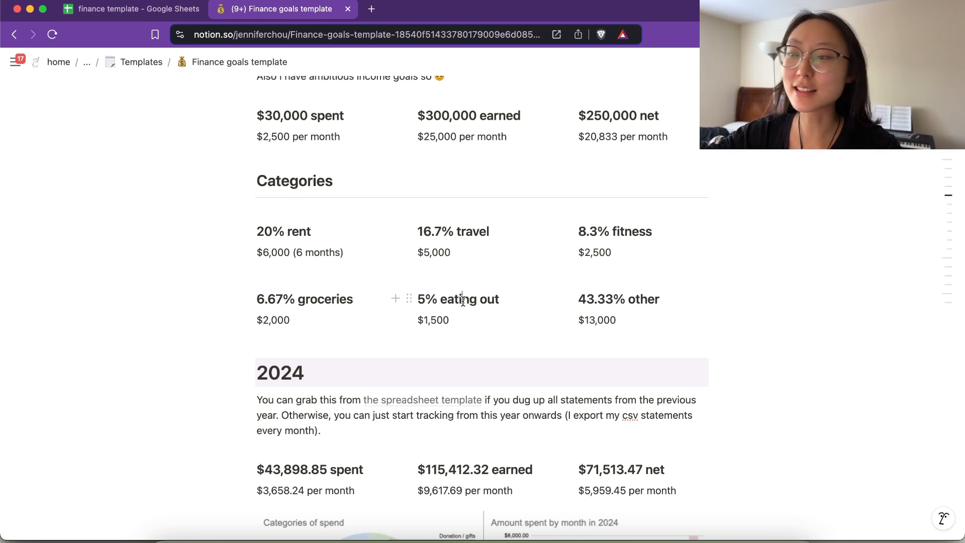
- Review the 2024 spent and earned totals and charts, and expand the Jan 2025 entry under Progress report
{"action": "scroll", "coordinate": [463, 301], "scroll_direction": "down", "scroll_amount": 5}
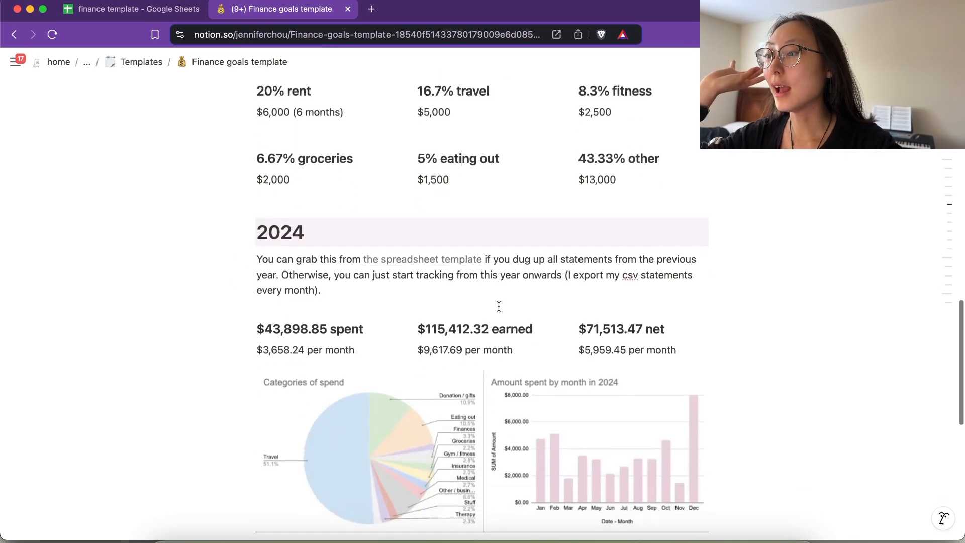
{"action": "scroll", "coordinate": [499, 305], "scroll_direction": "down", "scroll_amount": 2}
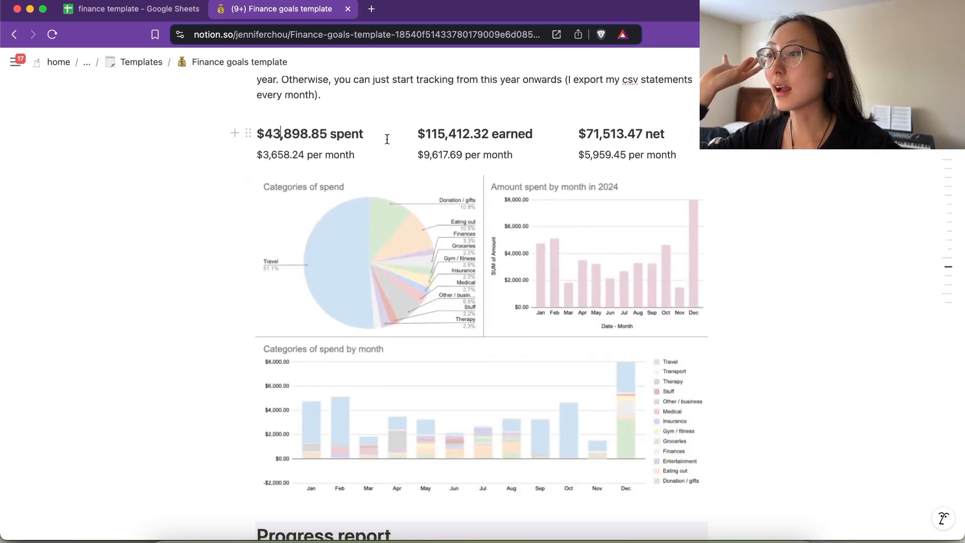
{"action": "left_click", "coordinate": [488, 134]}
{"action": "scroll", "coordinate": [622, 143], "scroll_direction": "down", "scroll_amount": 4}
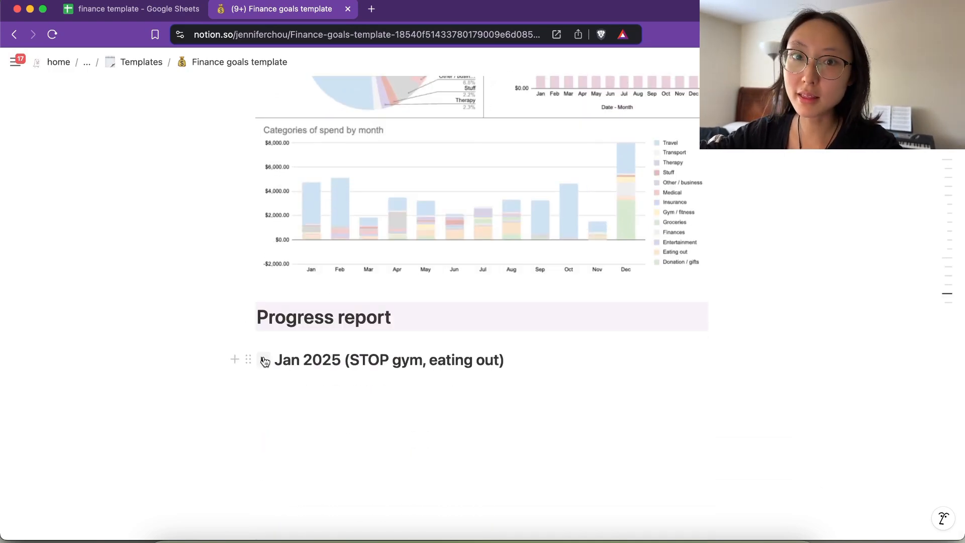
{"action": "left_click", "coordinate": [265, 362]}
{"action": "scroll", "coordinate": [358, 337], "scroll_direction": "down", "scroll_amount": 3}
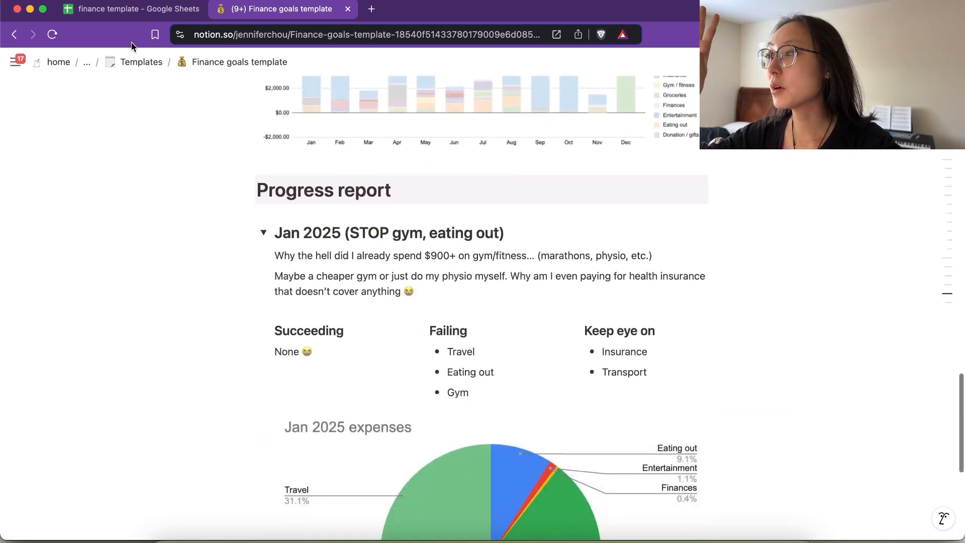
- Switch to Google Sheets and select the Date, Description and Amount cells A2:C23 in the blank expenses sheet
{"action": "left_click", "coordinate": [132, 9]}
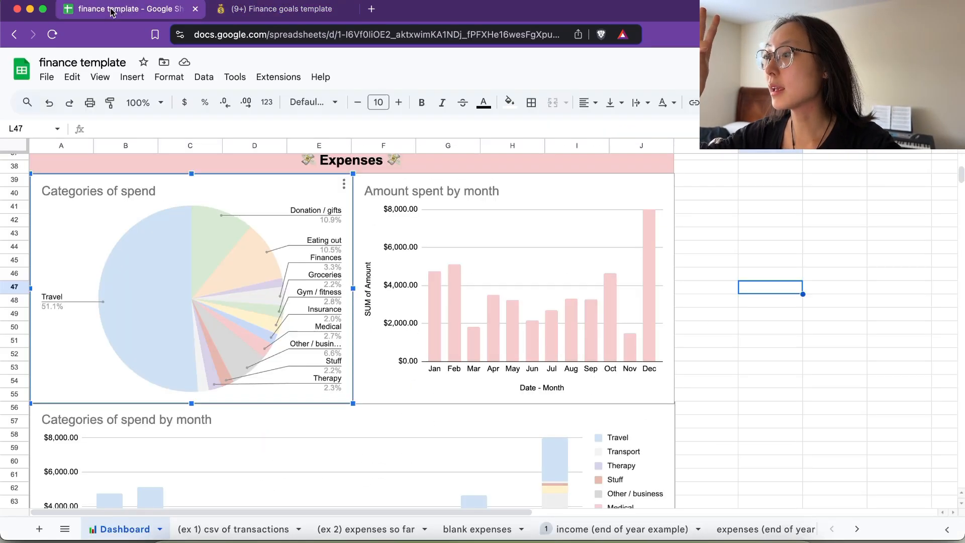
{"action": "left_click", "coordinate": [482, 528]}
{"action": "left_click", "coordinate": [62, 180]}
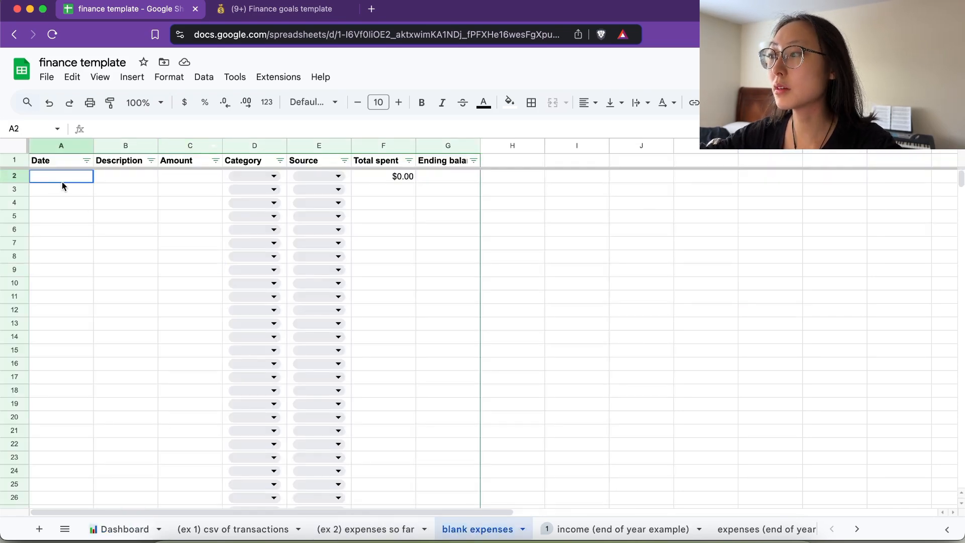
{"action": "left_click_drag", "start_coordinate": [62, 182], "coordinate": [184, 457]}
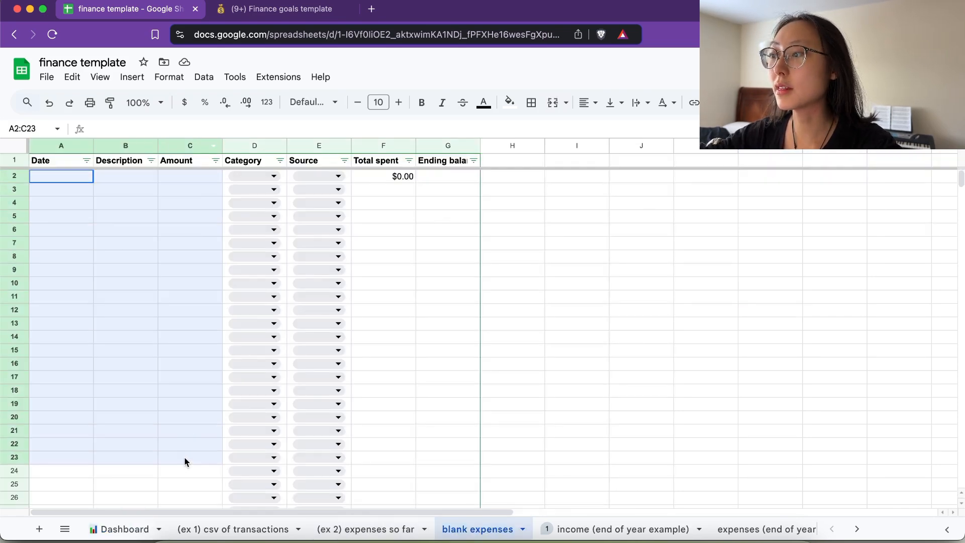
- Switch back to Notion and examine the Jan 2025 report's Succeeding, Failing and Keep eye on lists and its expenses pie chart
{"action": "left_click", "coordinate": [259, 9]}
{"action": "scroll", "coordinate": [331, 268], "scroll_direction": "down", "scroll_amount": 1}
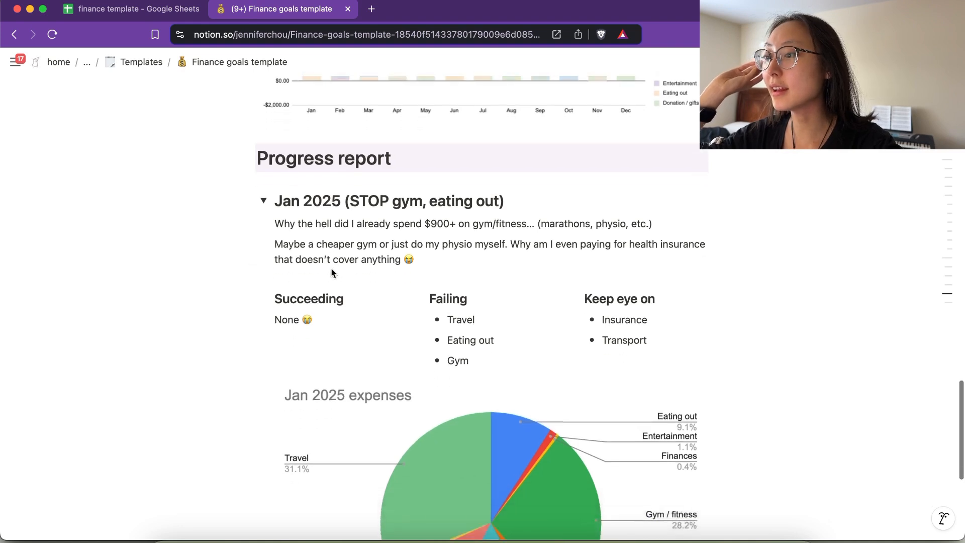
{"action": "scroll", "coordinate": [454, 402], "scroll_direction": "down", "scroll_amount": 2}
{"action": "scroll", "coordinate": [455, 402], "scroll_direction": "down", "scroll_amount": 2}
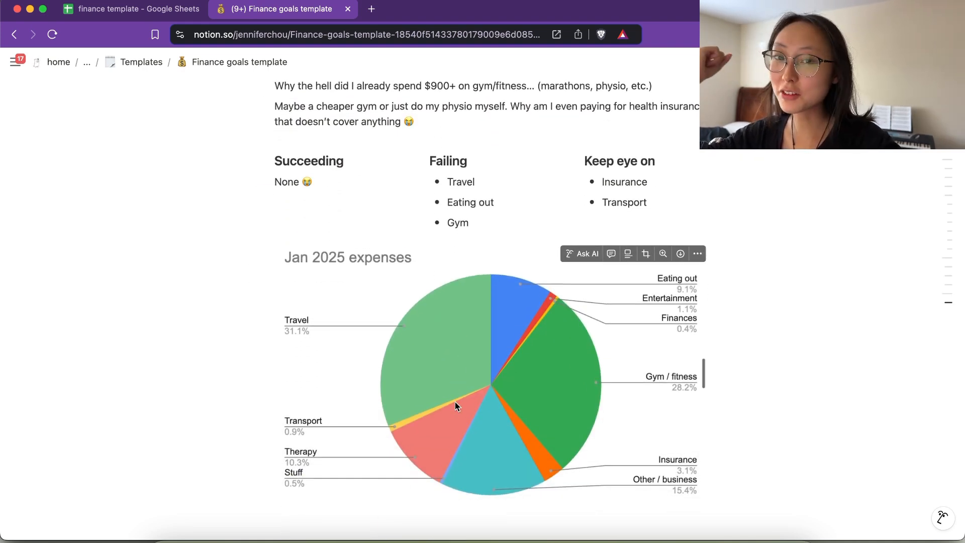
{"action": "scroll", "coordinate": [518, 331], "scroll_direction": "up", "scroll_amount": 1}
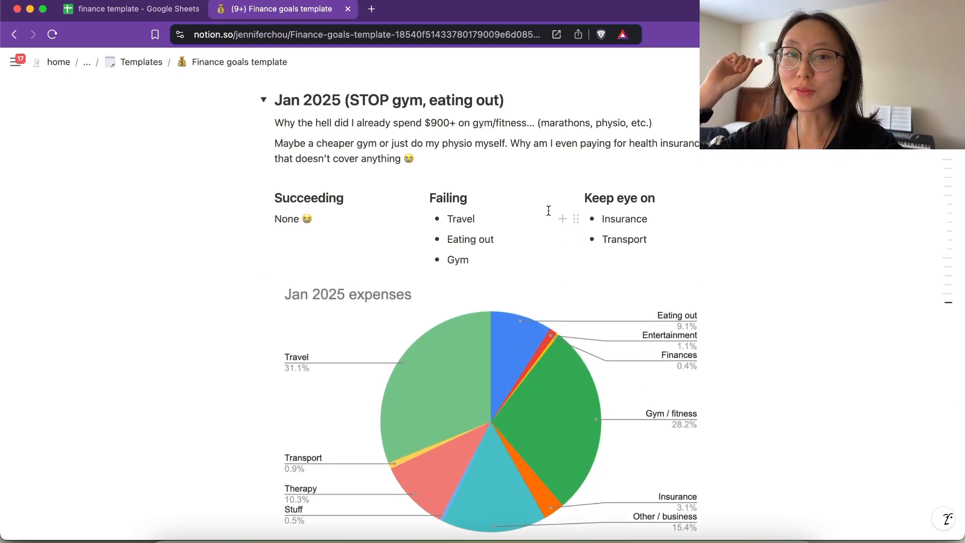
{"action": "scroll", "coordinate": [549, 210], "scroll_direction": "down", "scroll_amount": 1}
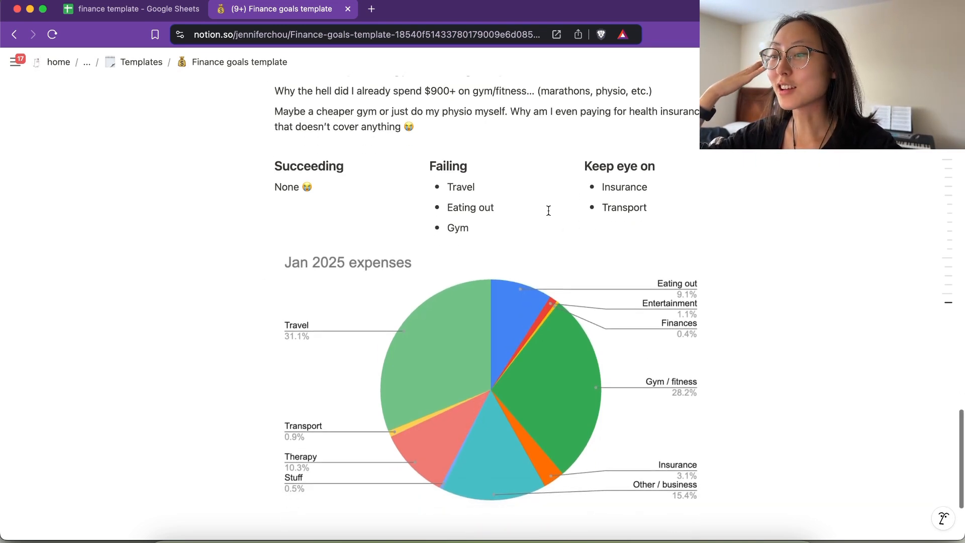
{"action": "left_click", "coordinate": [655, 207]}
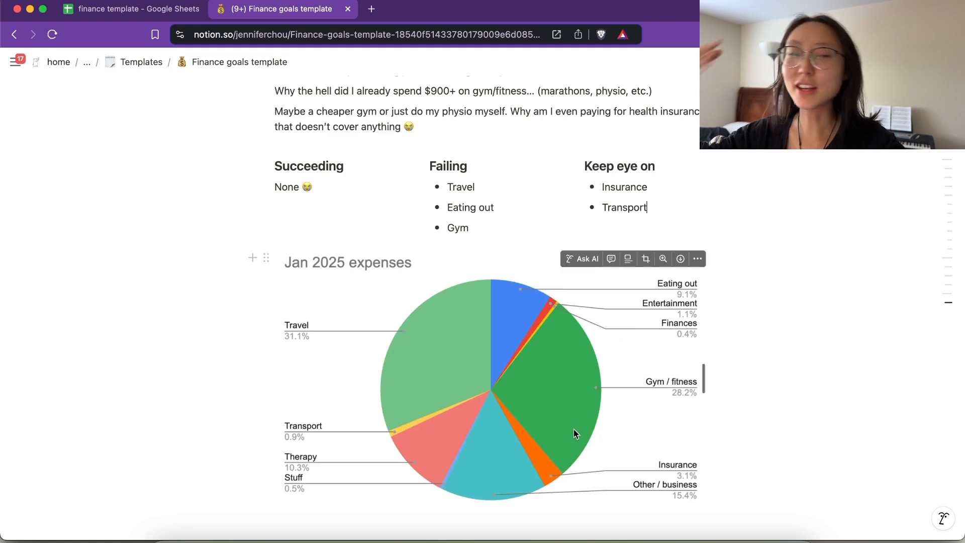
{"action": "scroll", "coordinate": [575, 429], "scroll_direction": "up", "scroll_amount": 3}
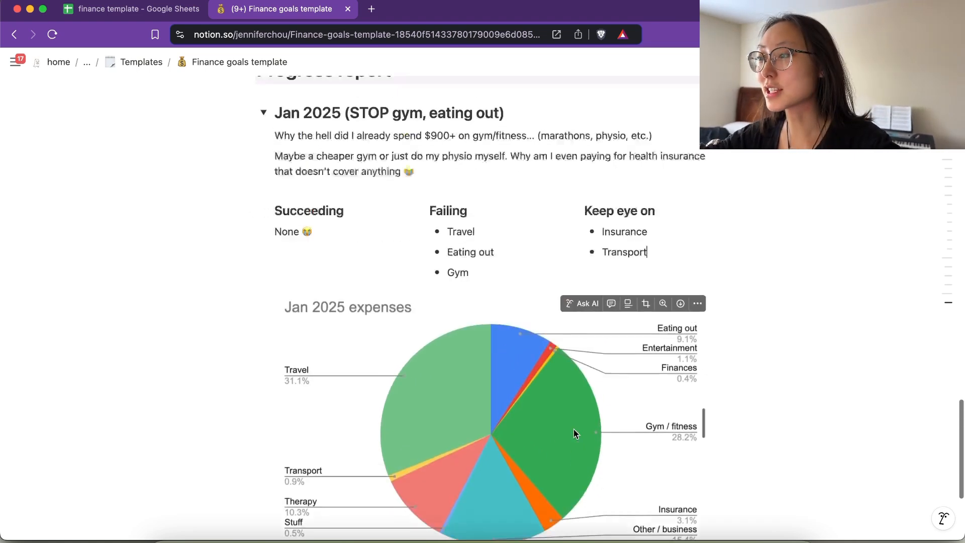
- Collapse the Jan 2025 progress report and return to the spreadsheet template preview at the start of the page
{"action": "left_click", "coordinate": [264, 187]}
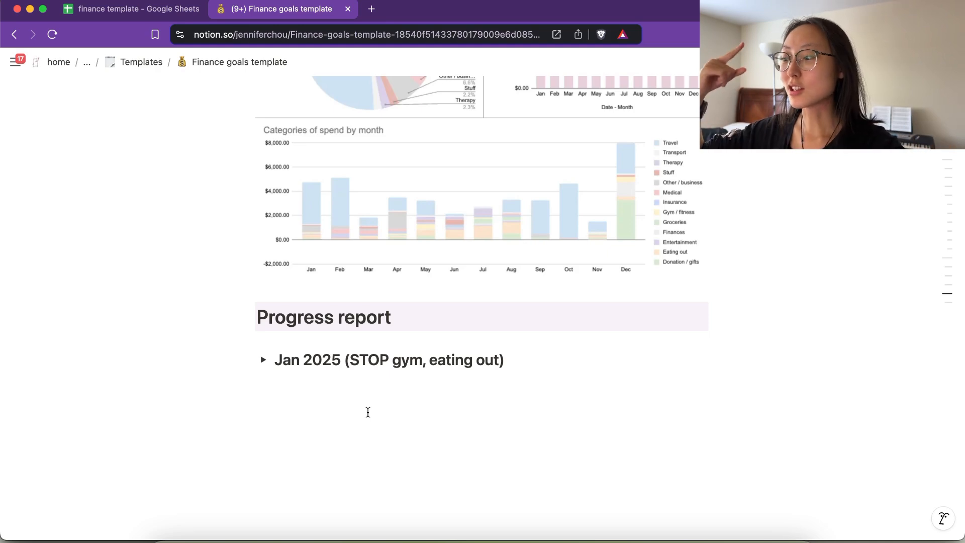
{"action": "scroll", "coordinate": [368, 412], "scroll_direction": "up", "scroll_amount": 10}
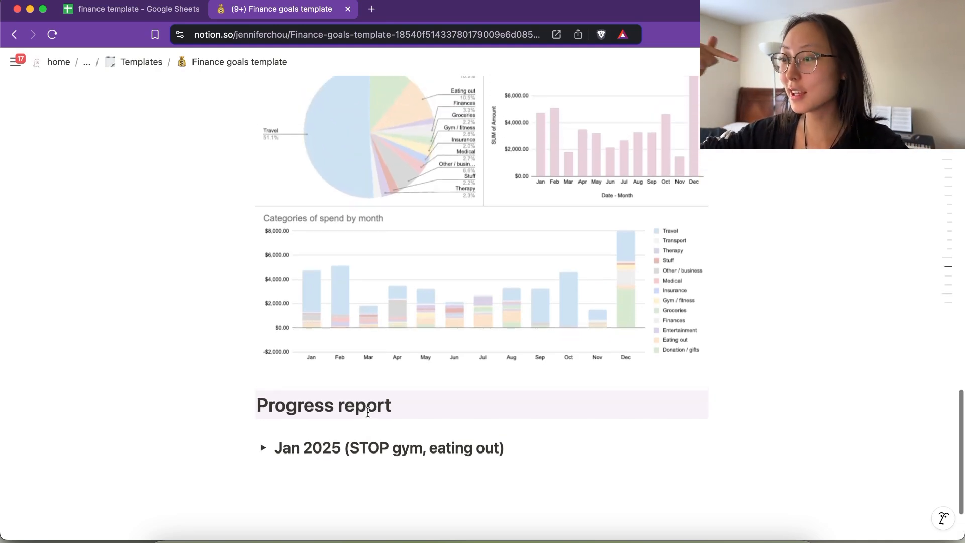
{"action": "scroll", "coordinate": [367, 411], "scroll_direction": "up", "scroll_amount": 15}
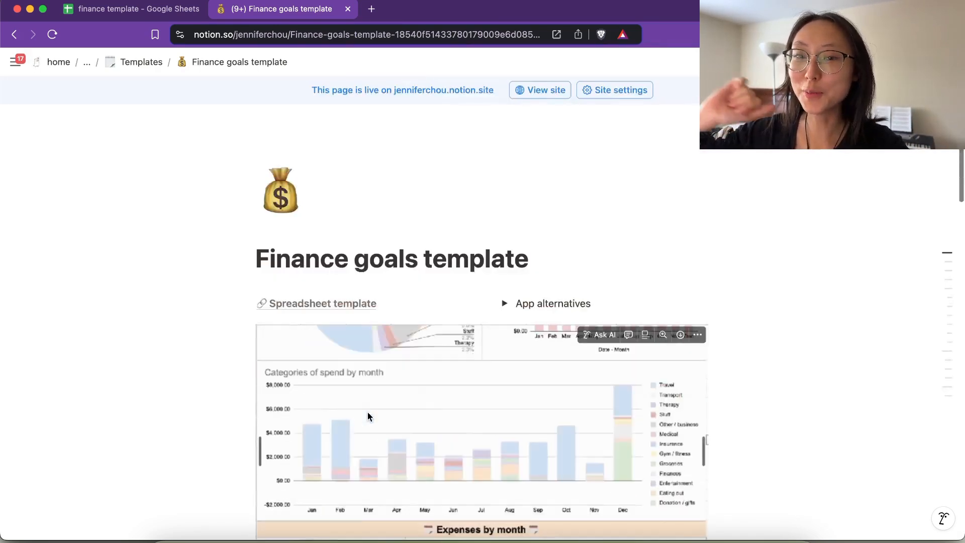
{"action": "scroll", "coordinate": [367, 412], "scroll_direction": "down", "scroll_amount": 10}
{"action": "scroll", "coordinate": [367, 412], "scroll_direction": "down", "scroll_amount": 2}
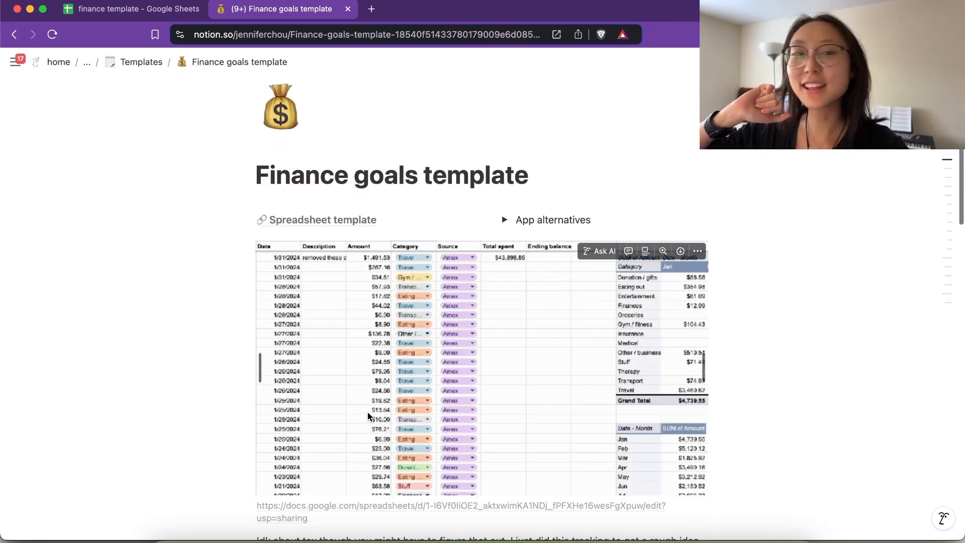